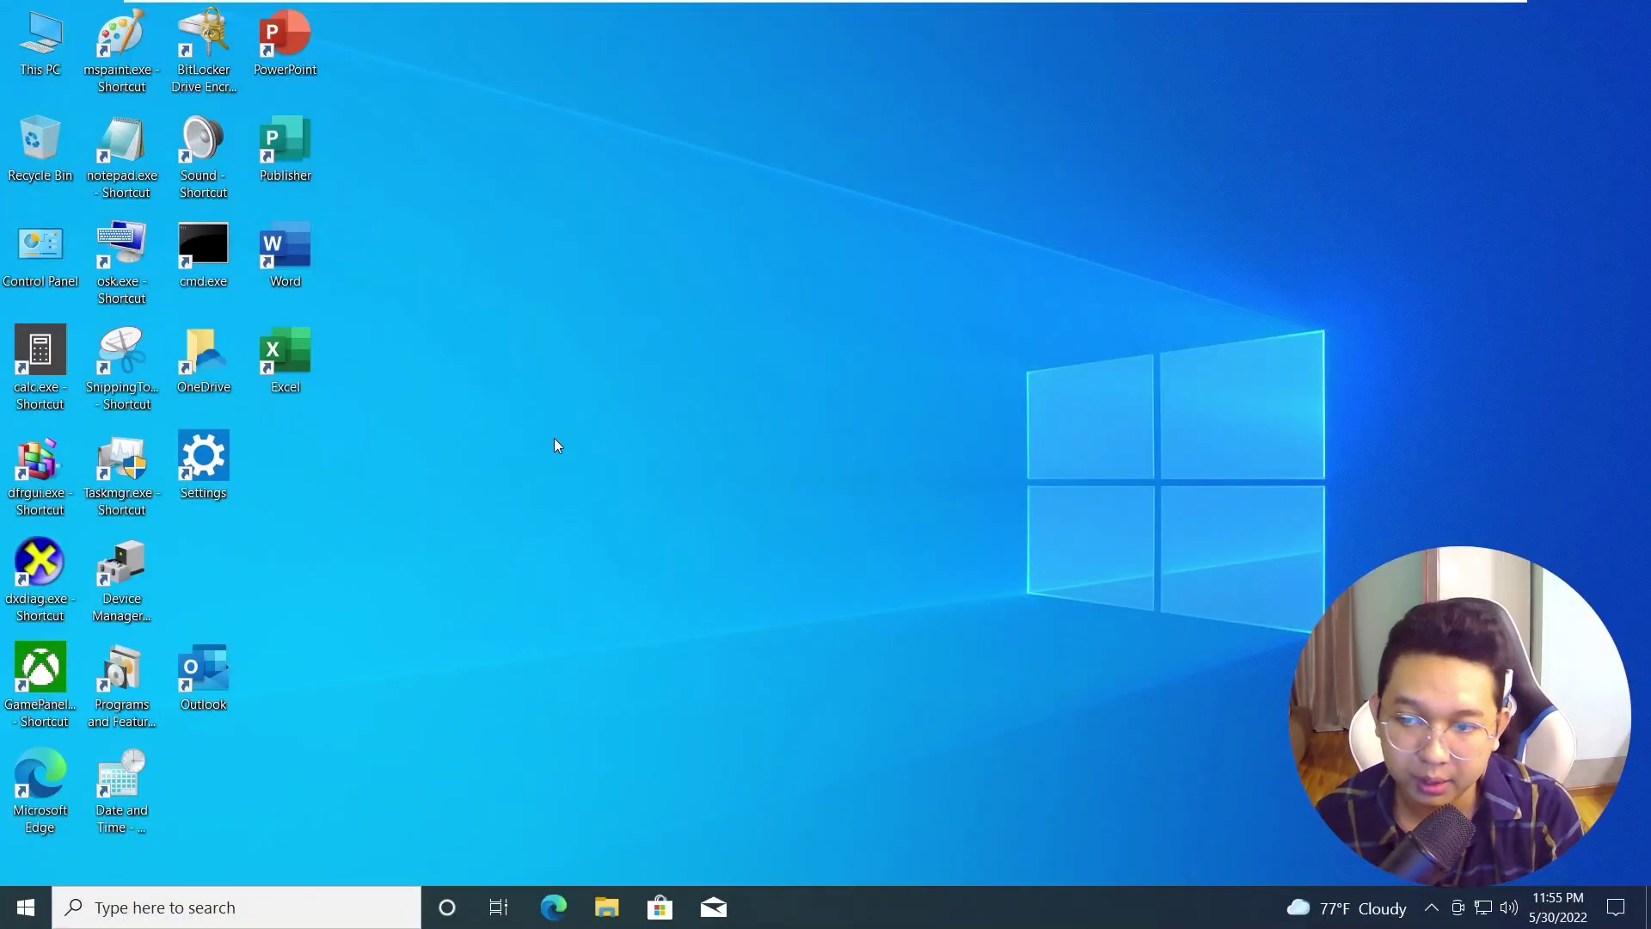
# Move the Excel shortcut into the empty desktop slot directly above the Outlook shortcut.
pyautogui.moveTo(304, 363); pyautogui.dragTo(217, 569)
pyautogui.click(662, 445)
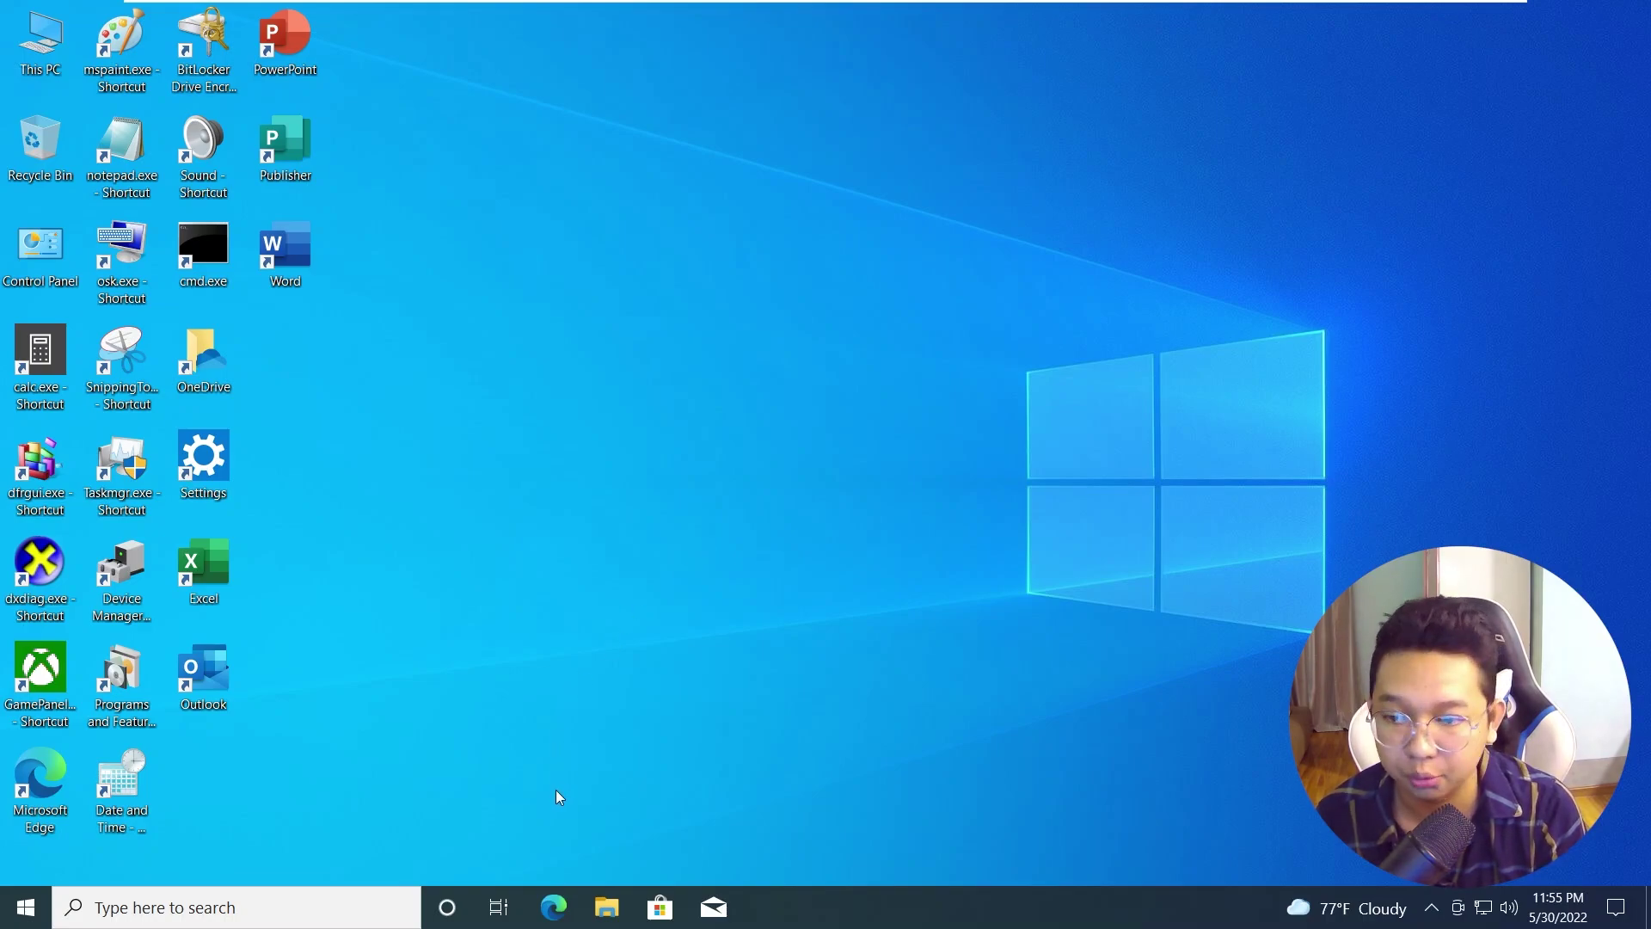
# Switch to Microsoft Edge and search Google for "rocket dock download".
pyautogui.click(554, 907)
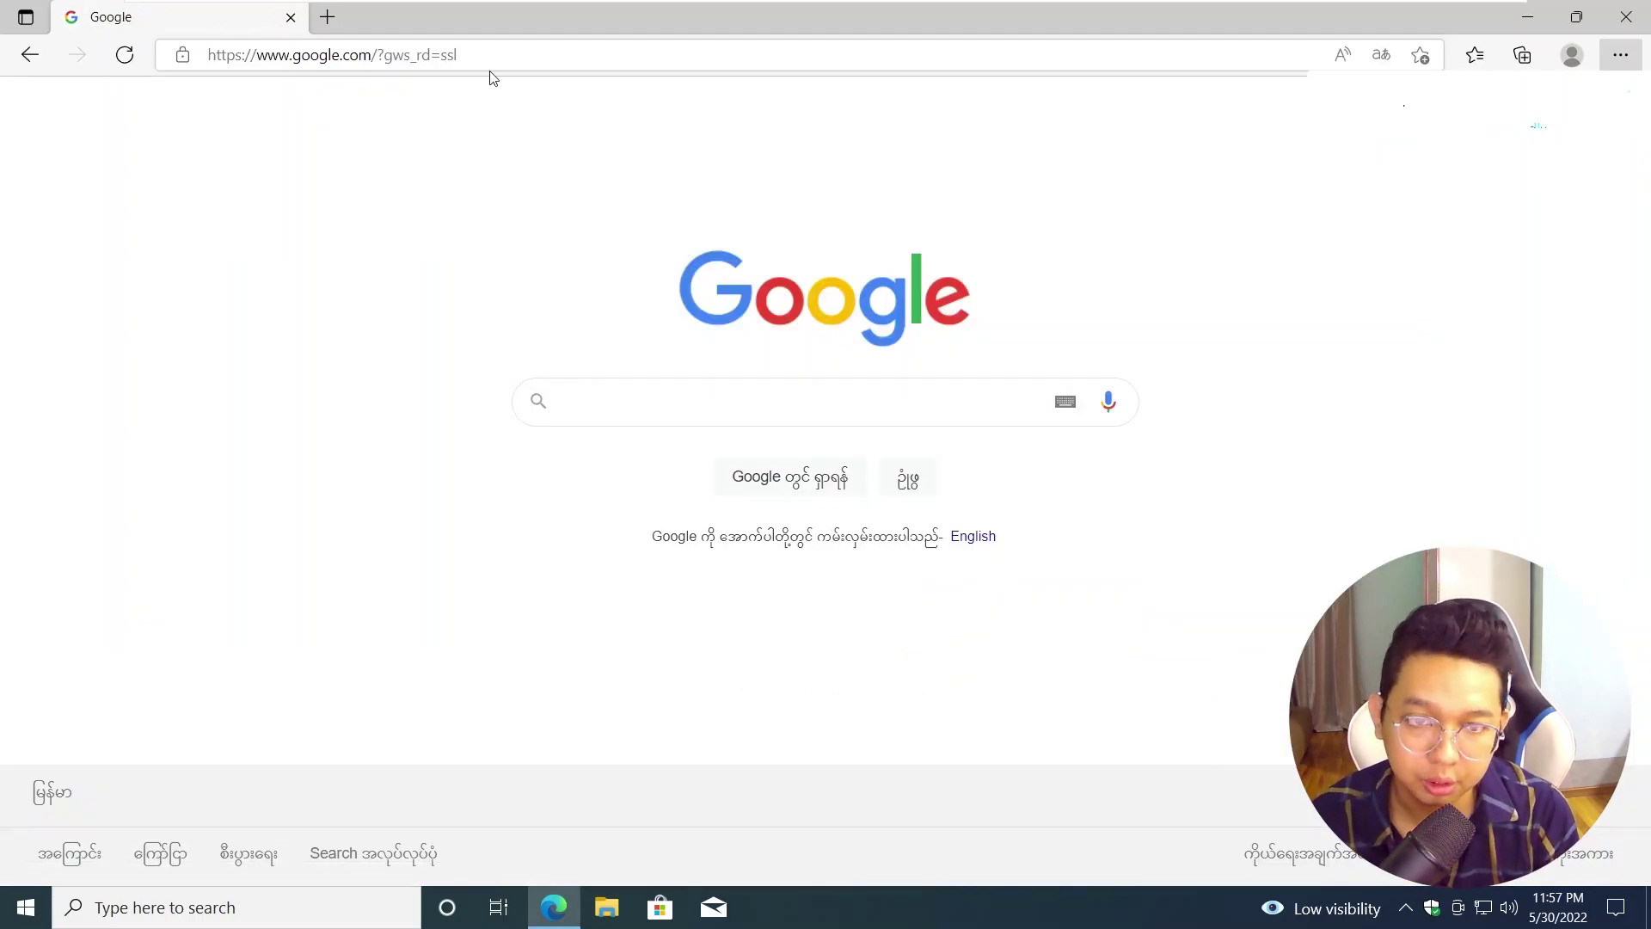
pyautogui.write('rocket')
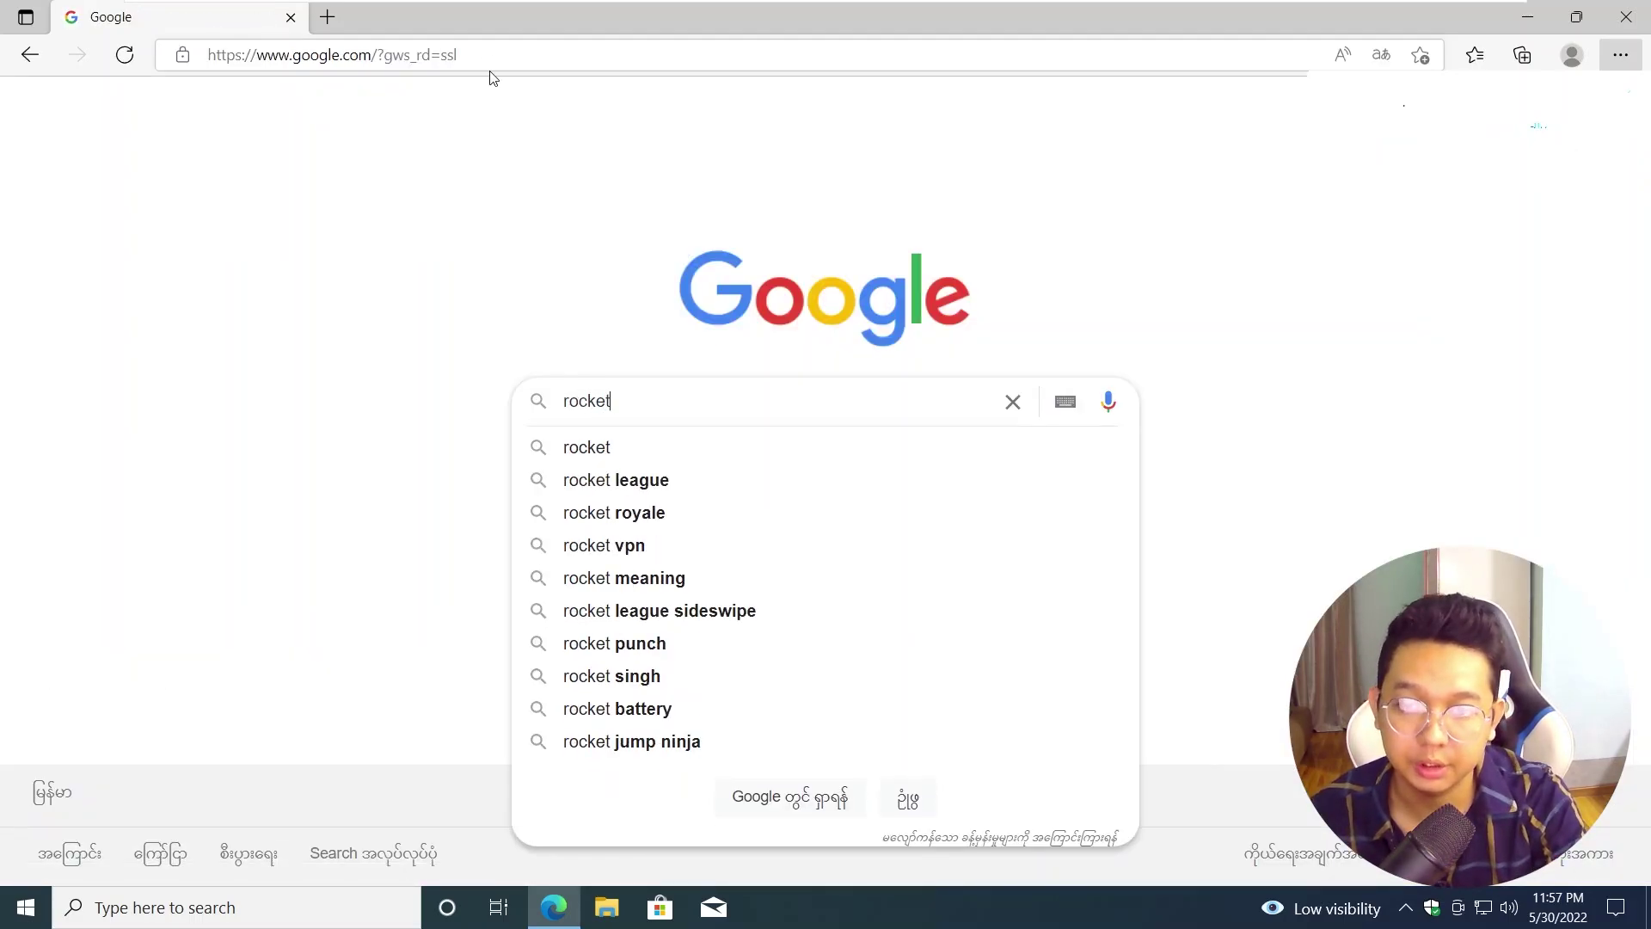
pyautogui.write(' dock')
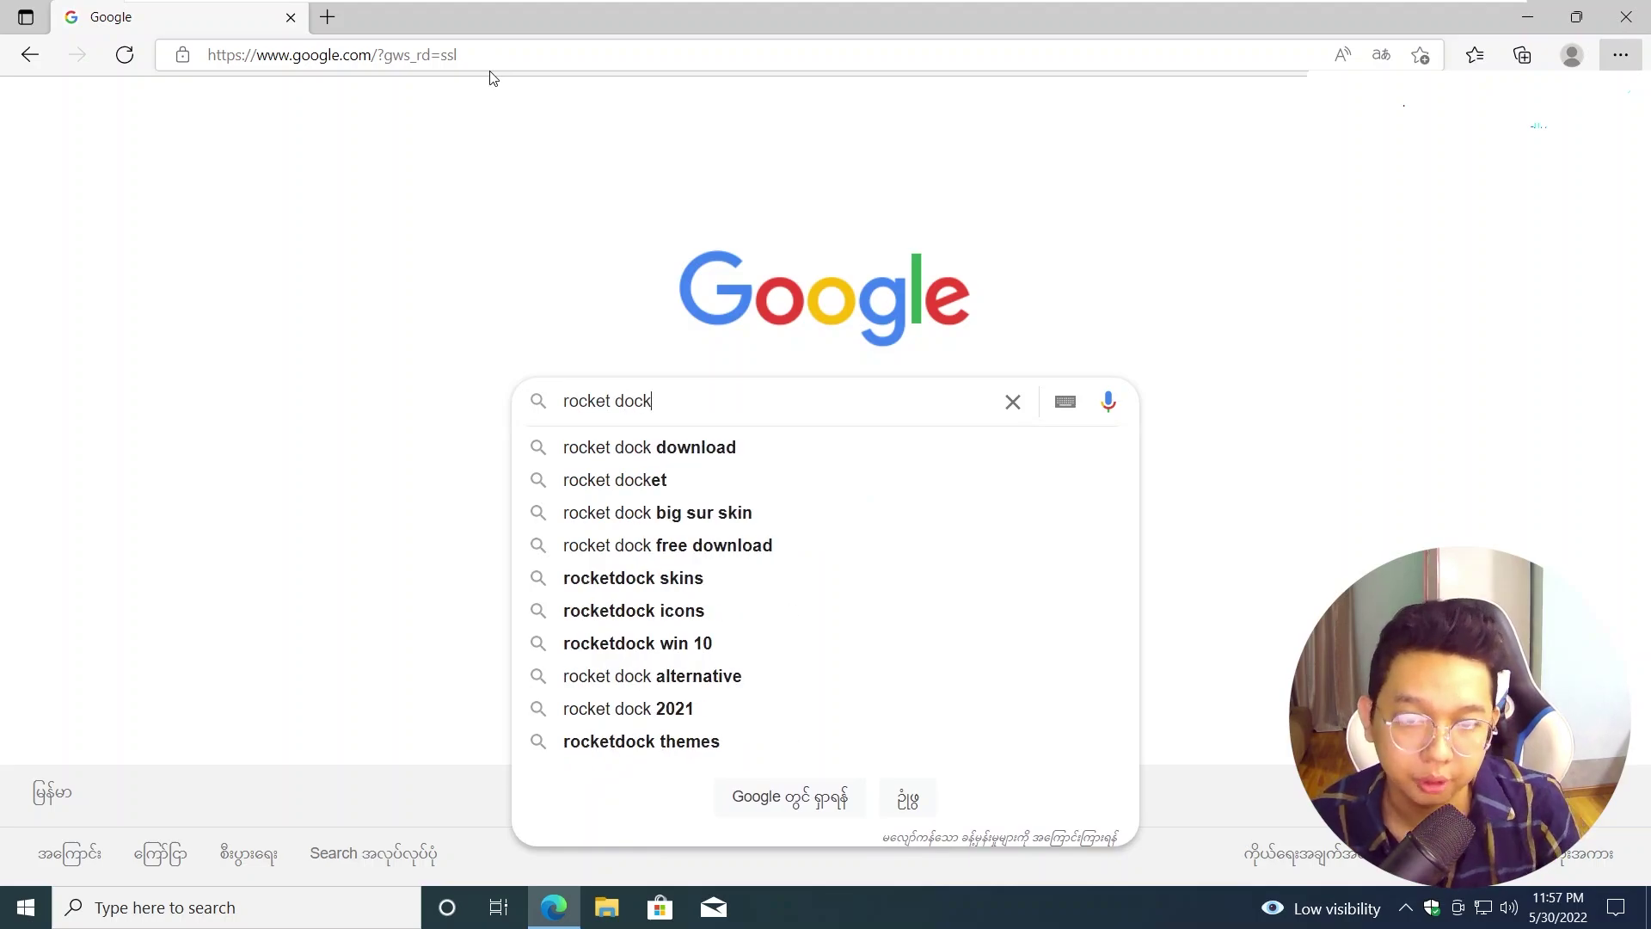
pyautogui.press('Down')
pyautogui.press('Return')
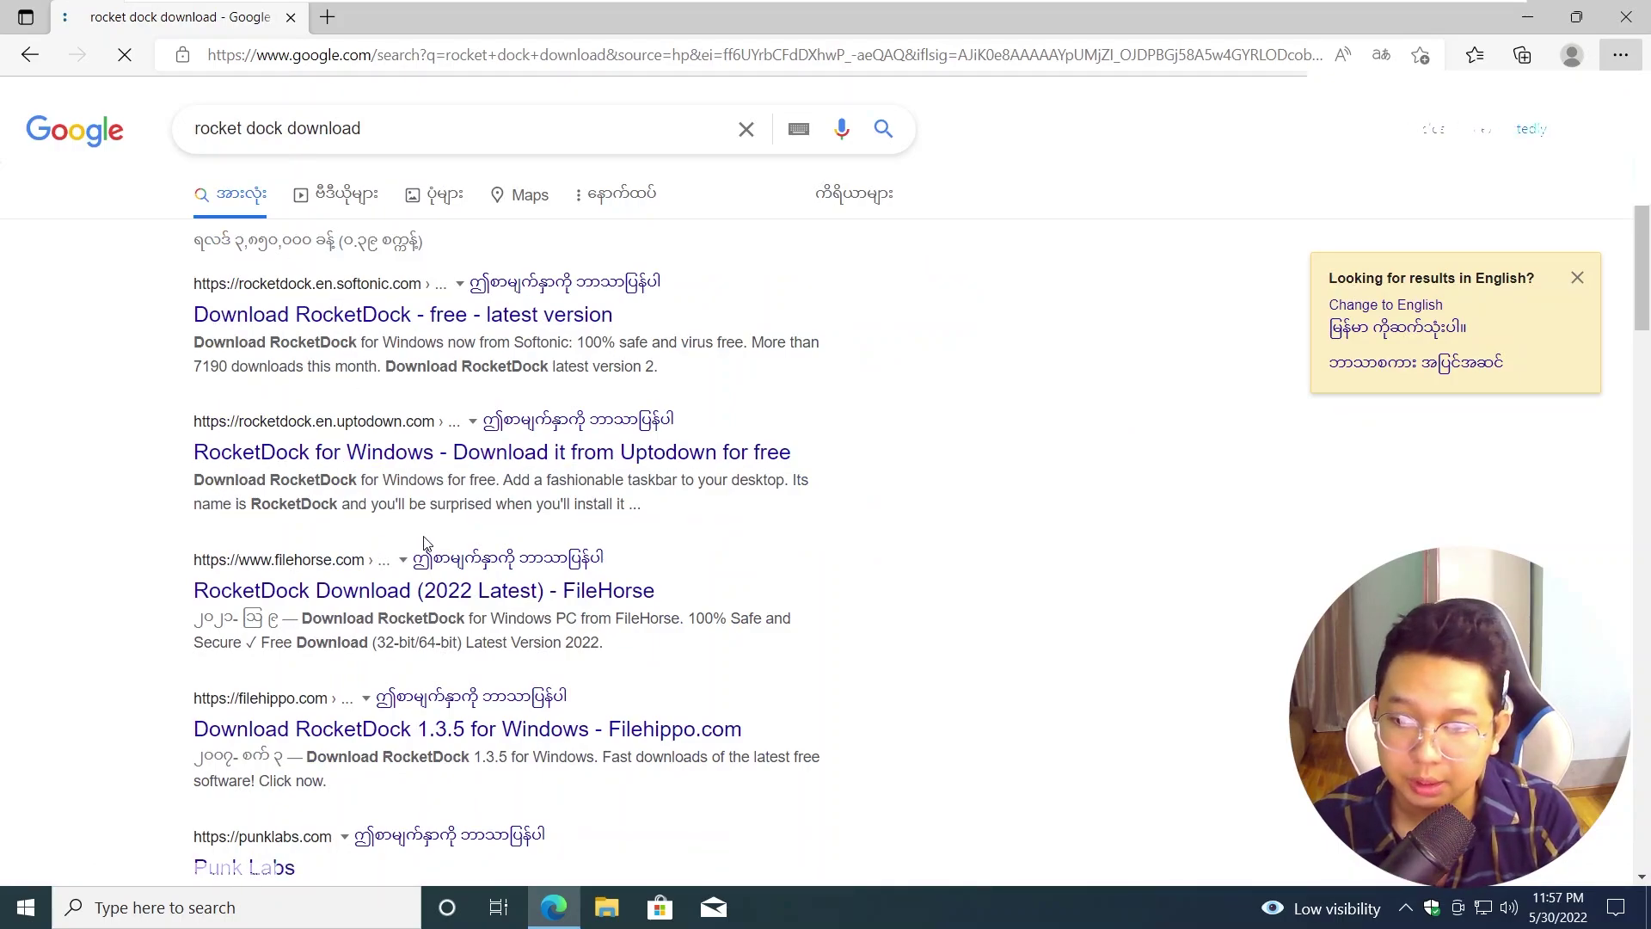
# Open the Punk Labs result and download RocketDock from the site.
pyautogui.scroll(-3, 424, 543)
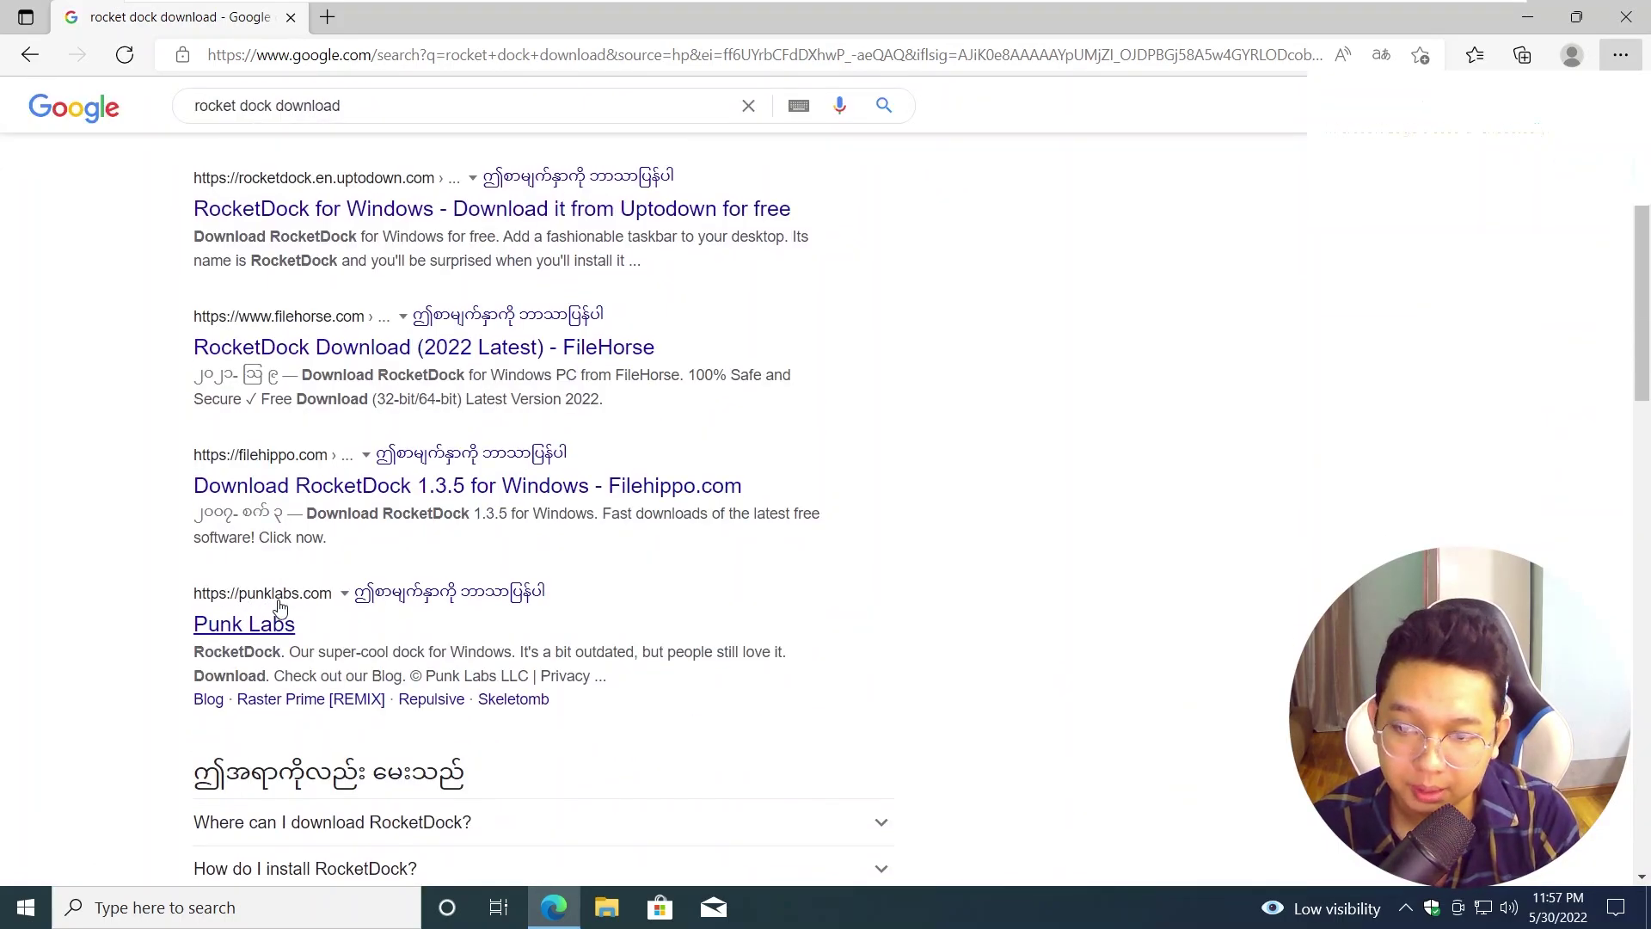
pyautogui.click(221, 625)
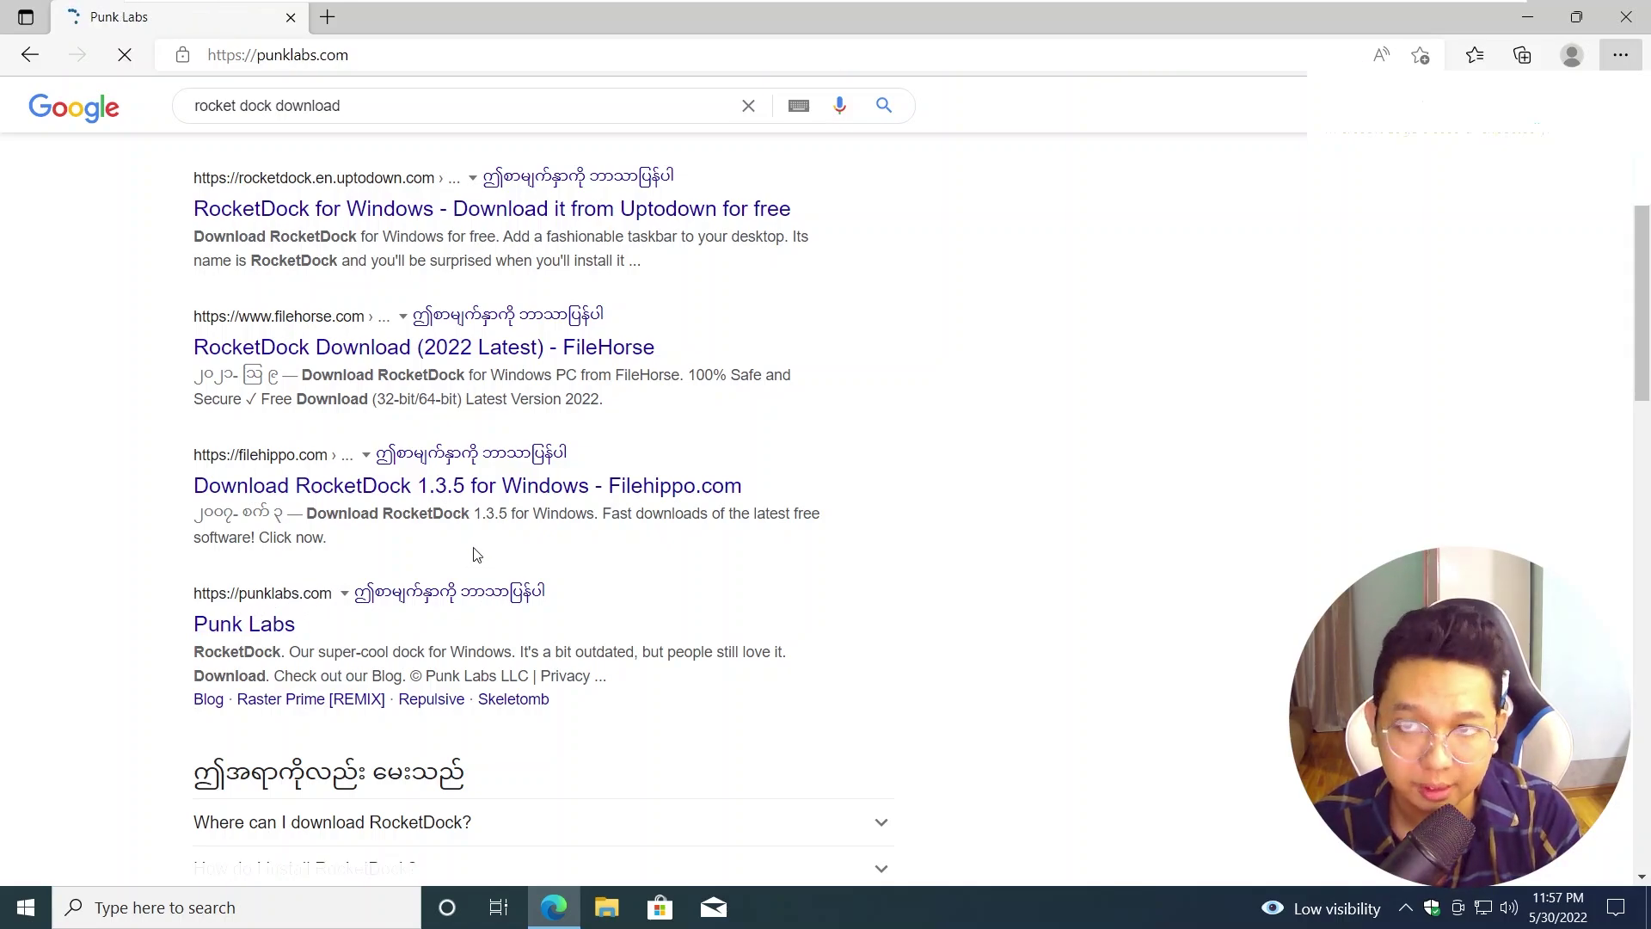
pyautogui.scroll(-15, 445, 558)
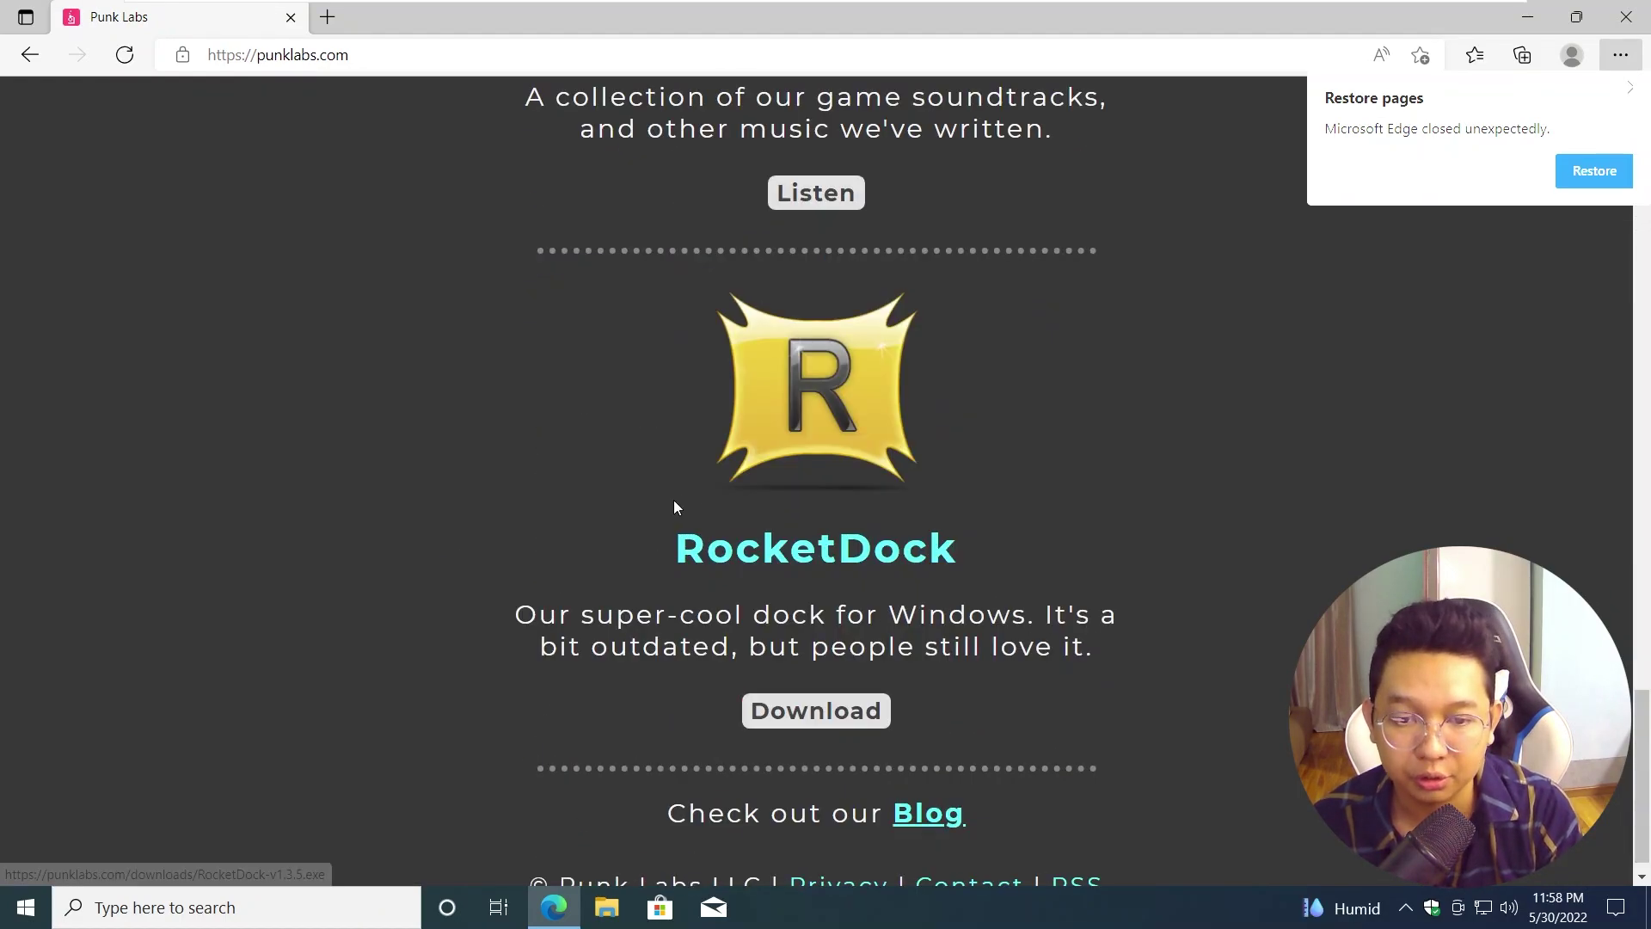
pyautogui.scroll(6, 675, 505)
pyautogui.scroll(-5, 887, 554)
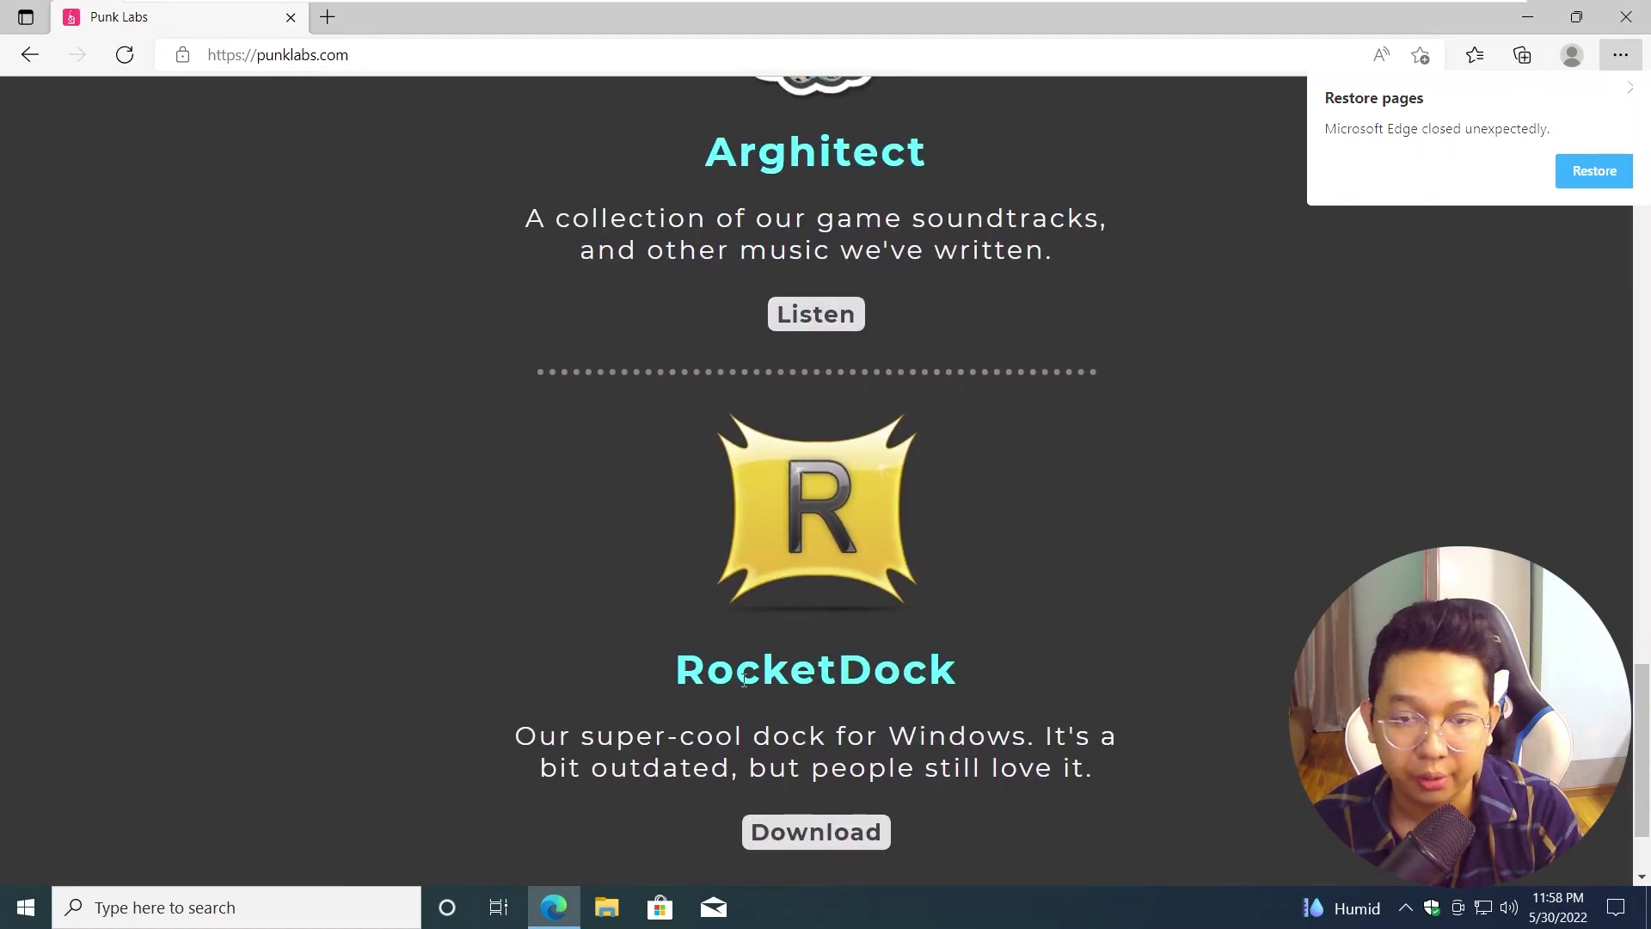
pyautogui.doubleClick(744, 680)
pyautogui.scroll(-2, 860, 637)
pyautogui.click(854, 686)
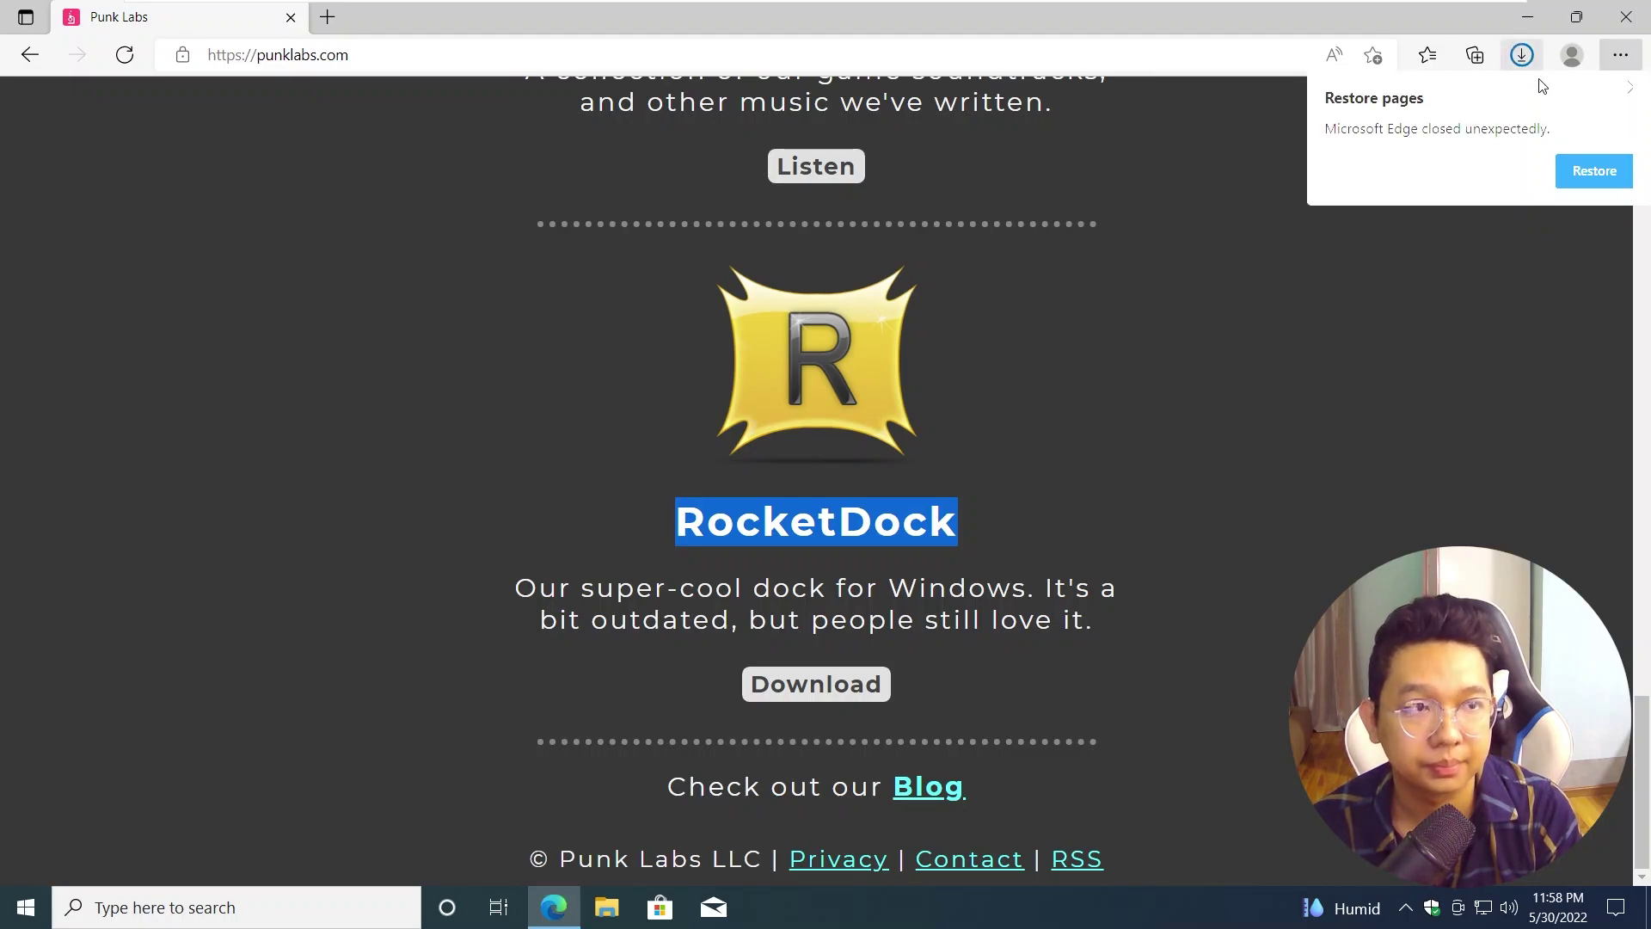
pyautogui.click(1523, 55)
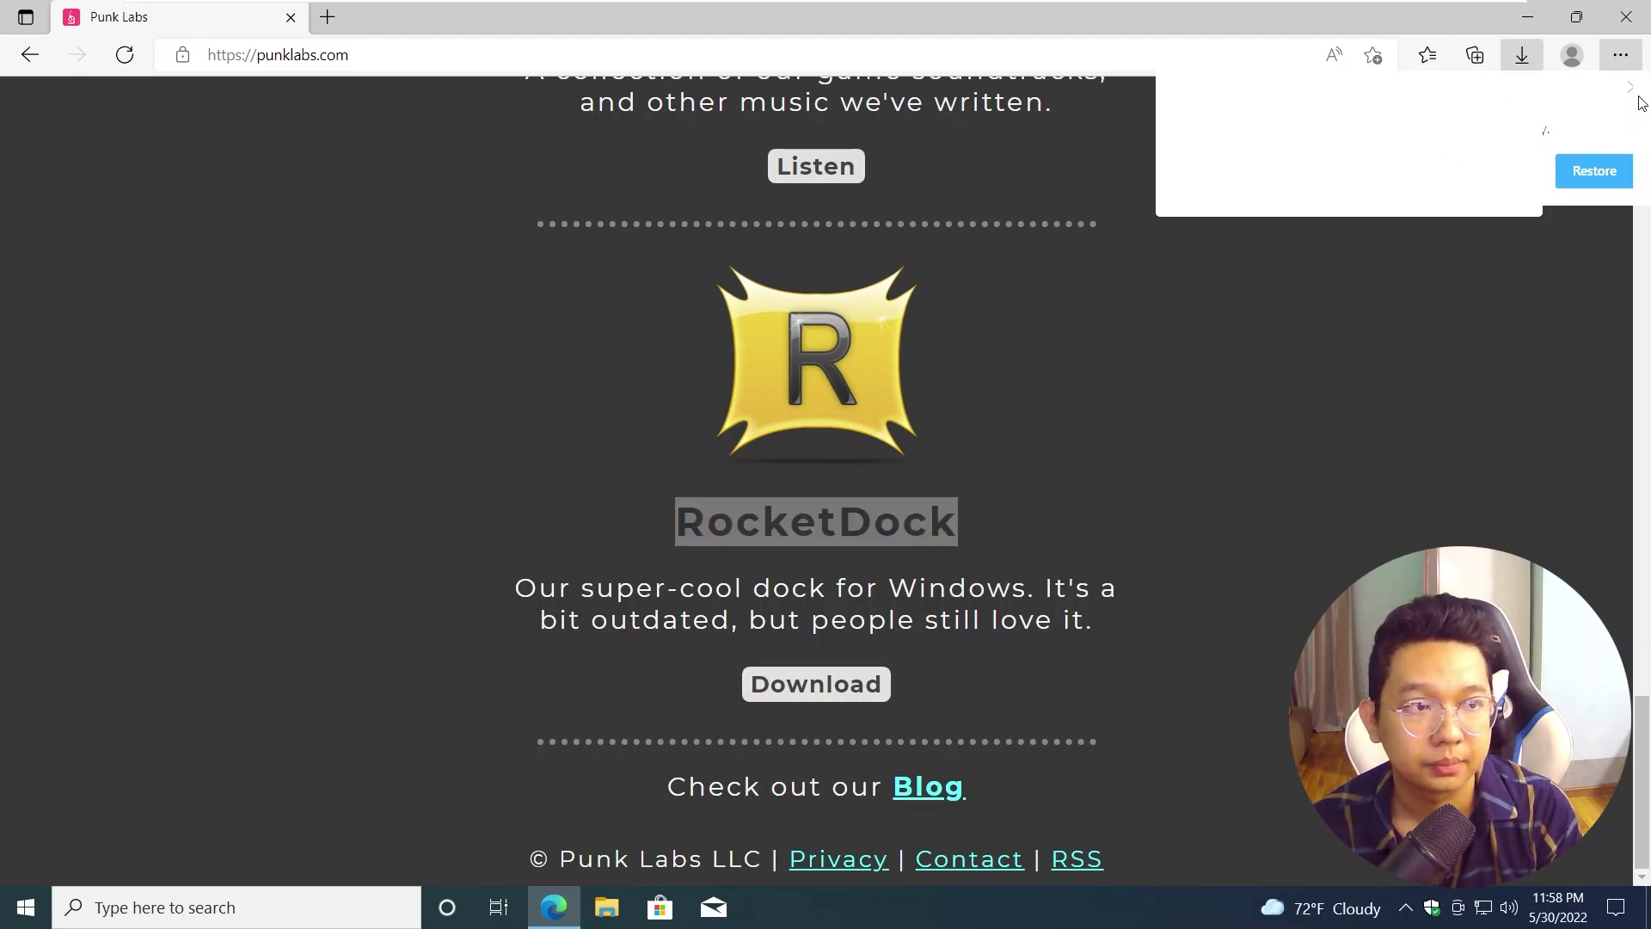
# Run RocketDock-v1.3.5.exe from the Downloads folder and proceed to its setup wizard.
pyautogui.click(1528, 17)
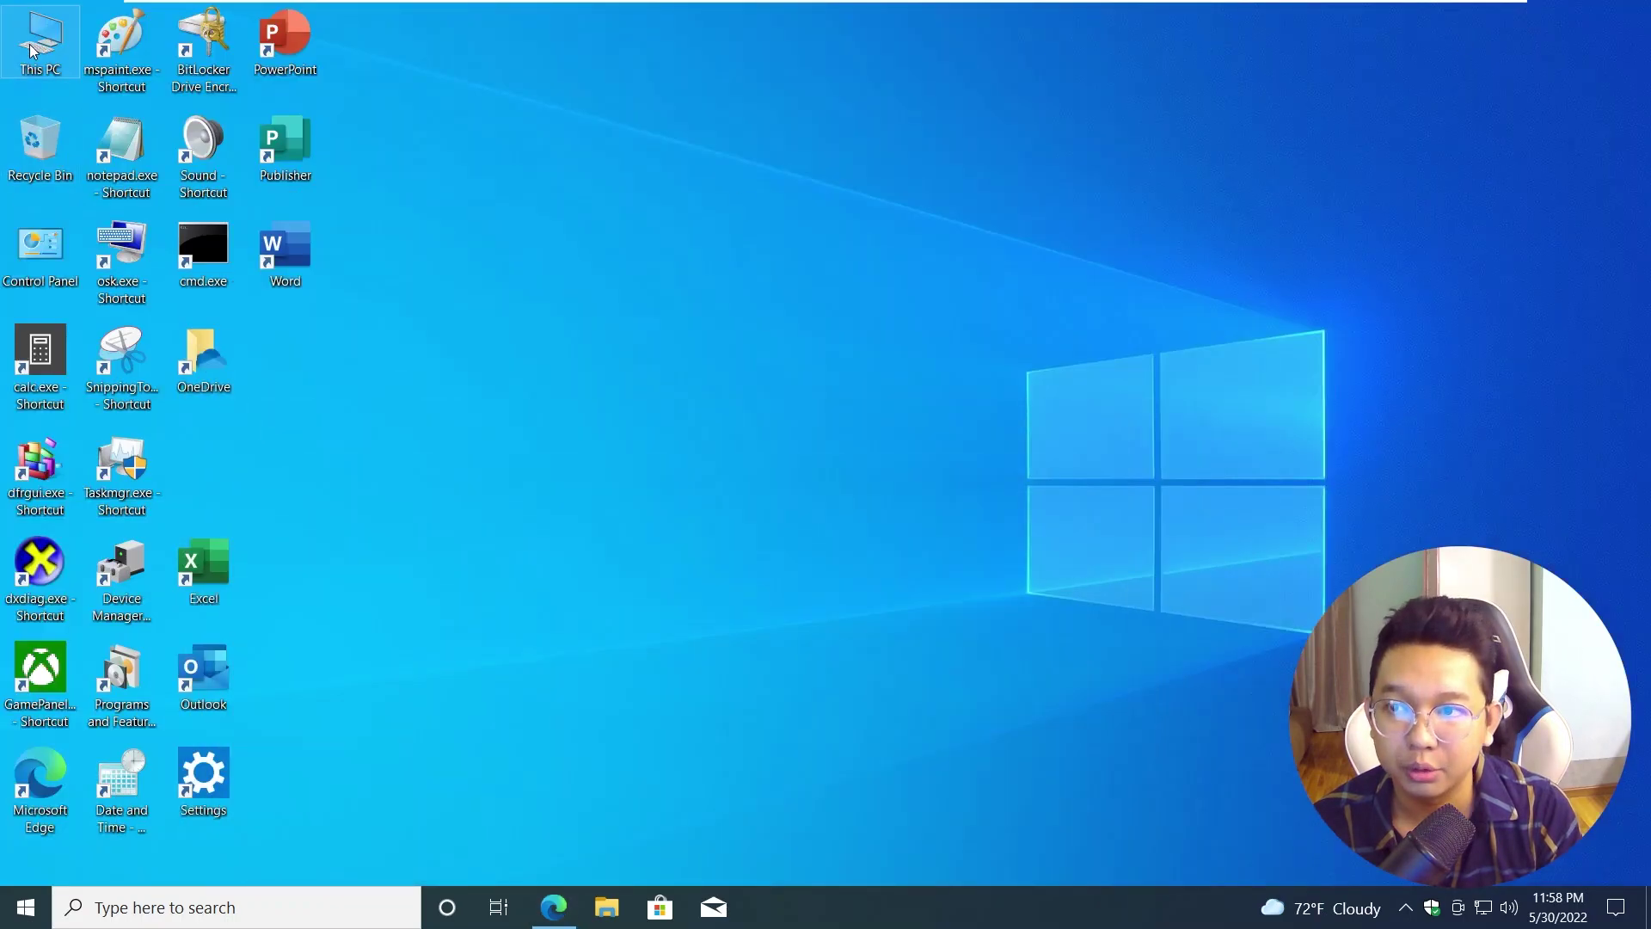
pyautogui.doubleClick(30, 52)
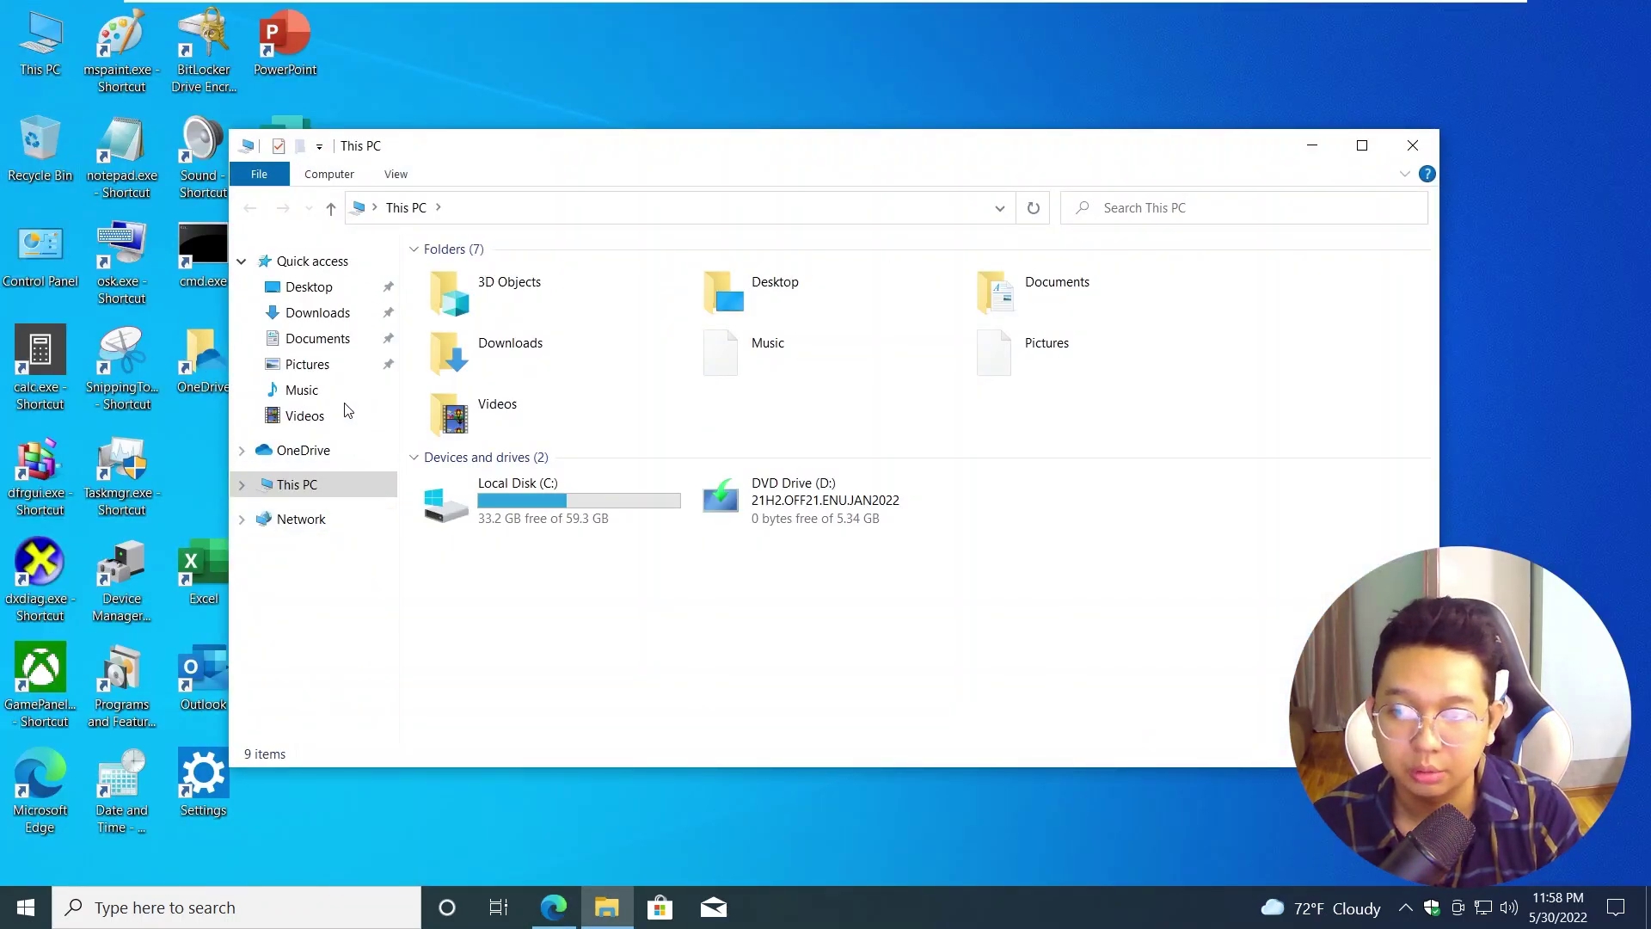
pyautogui.click(320, 314)
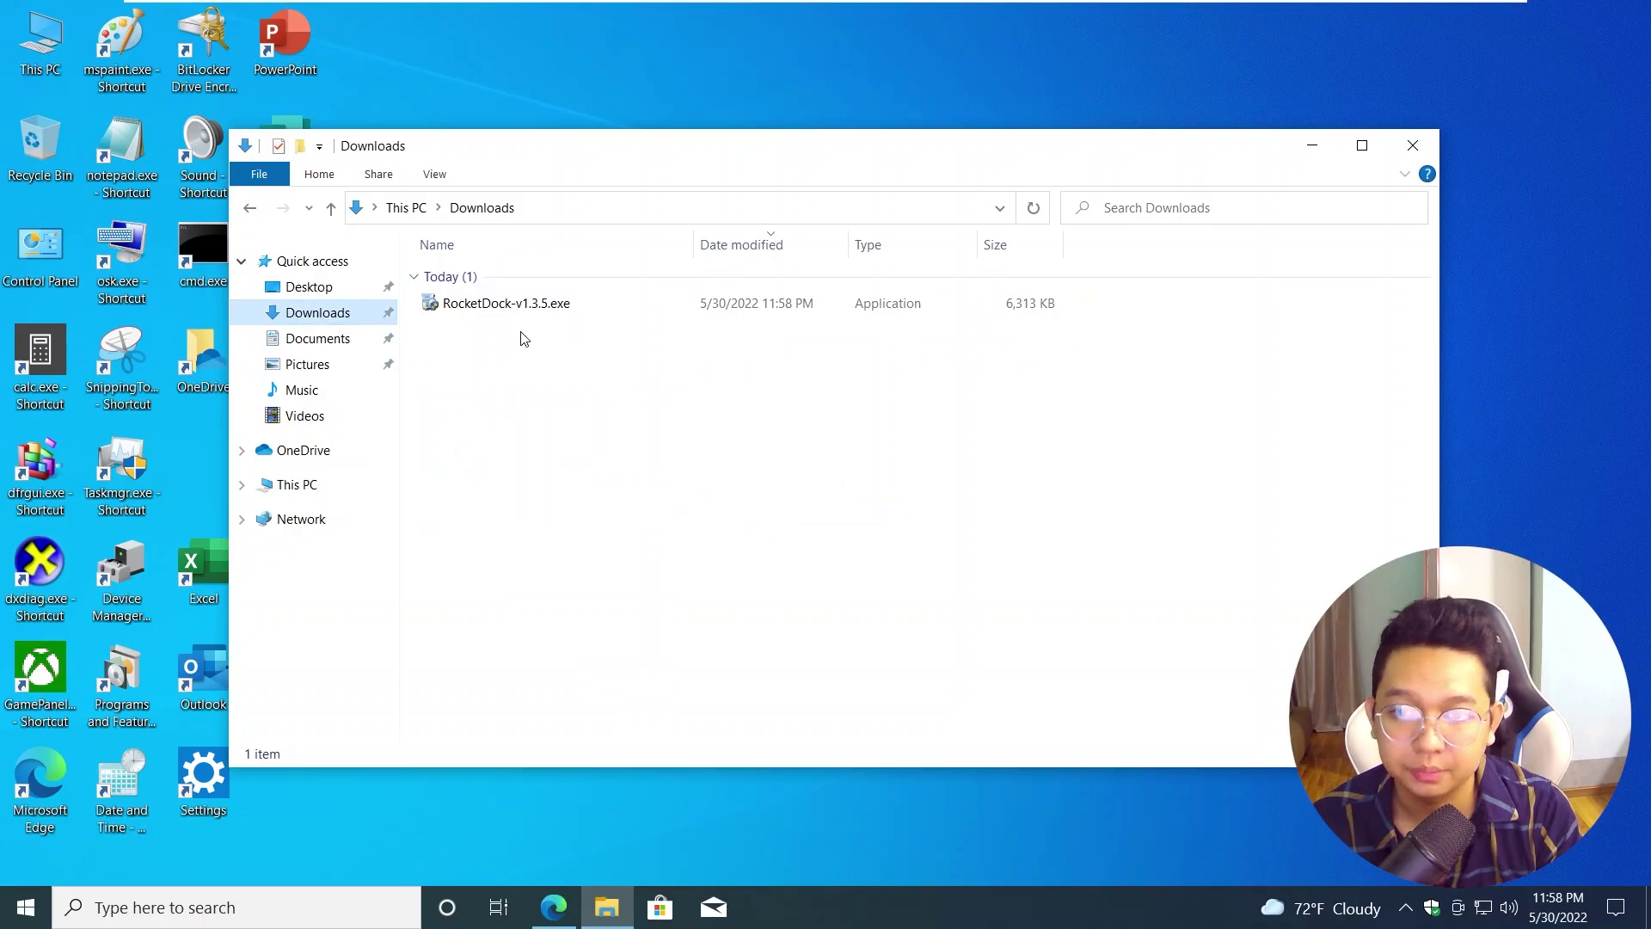
pyautogui.click(457, 309)
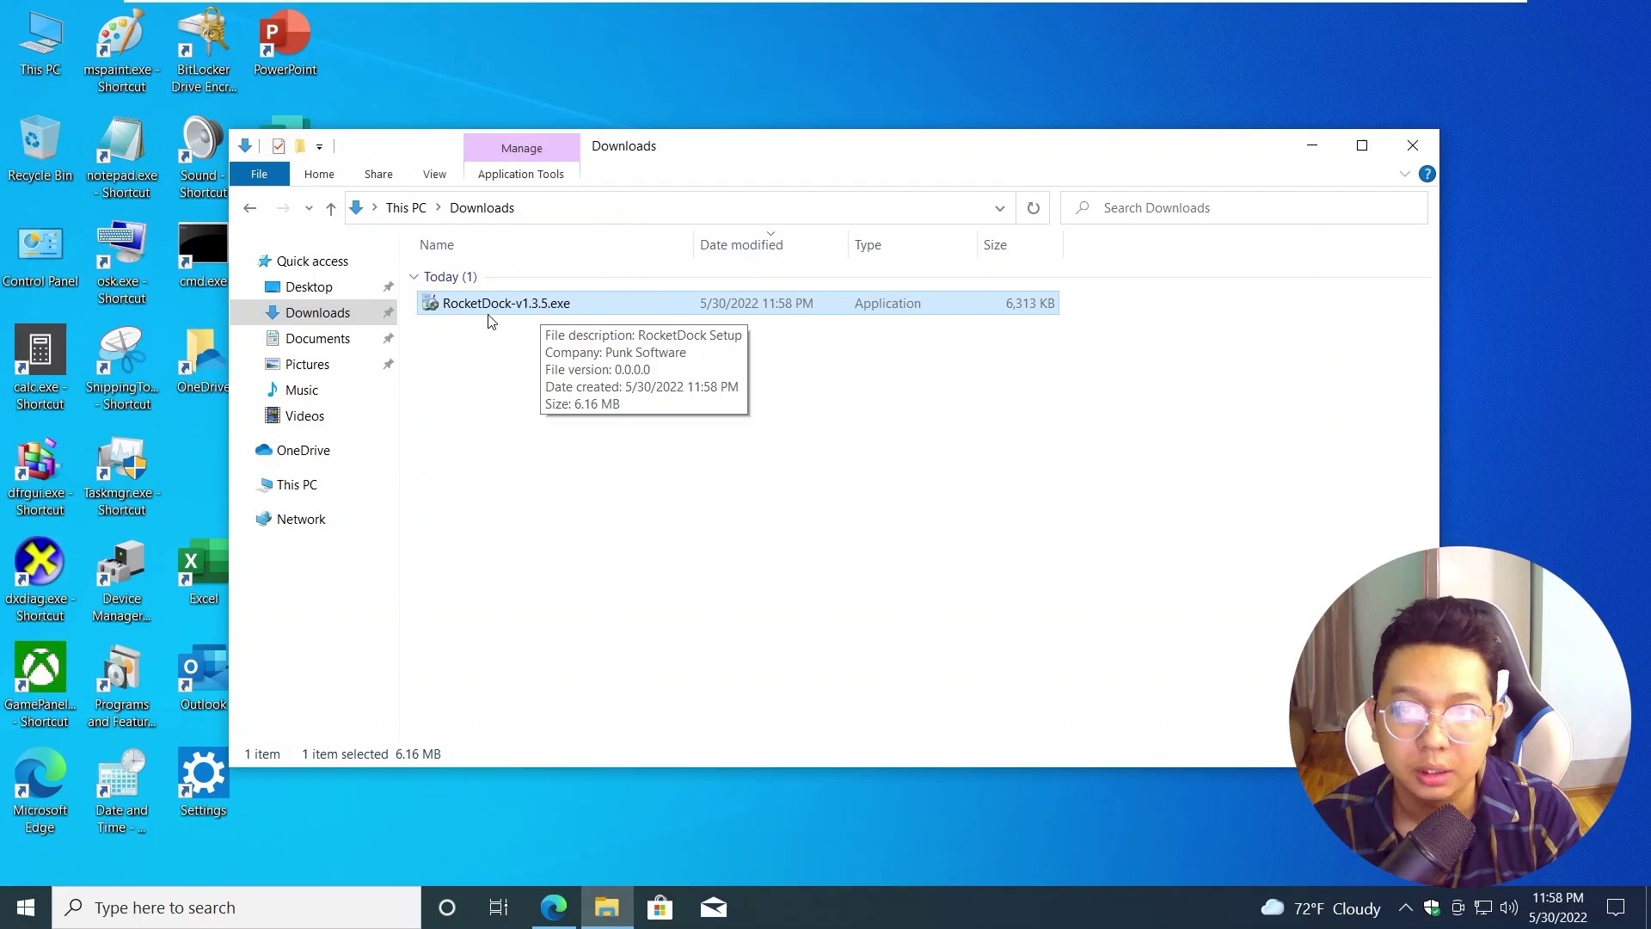
pyautogui.click(552, 322)
pyautogui.click(546, 301)
pyautogui.doubleClick(547, 303)
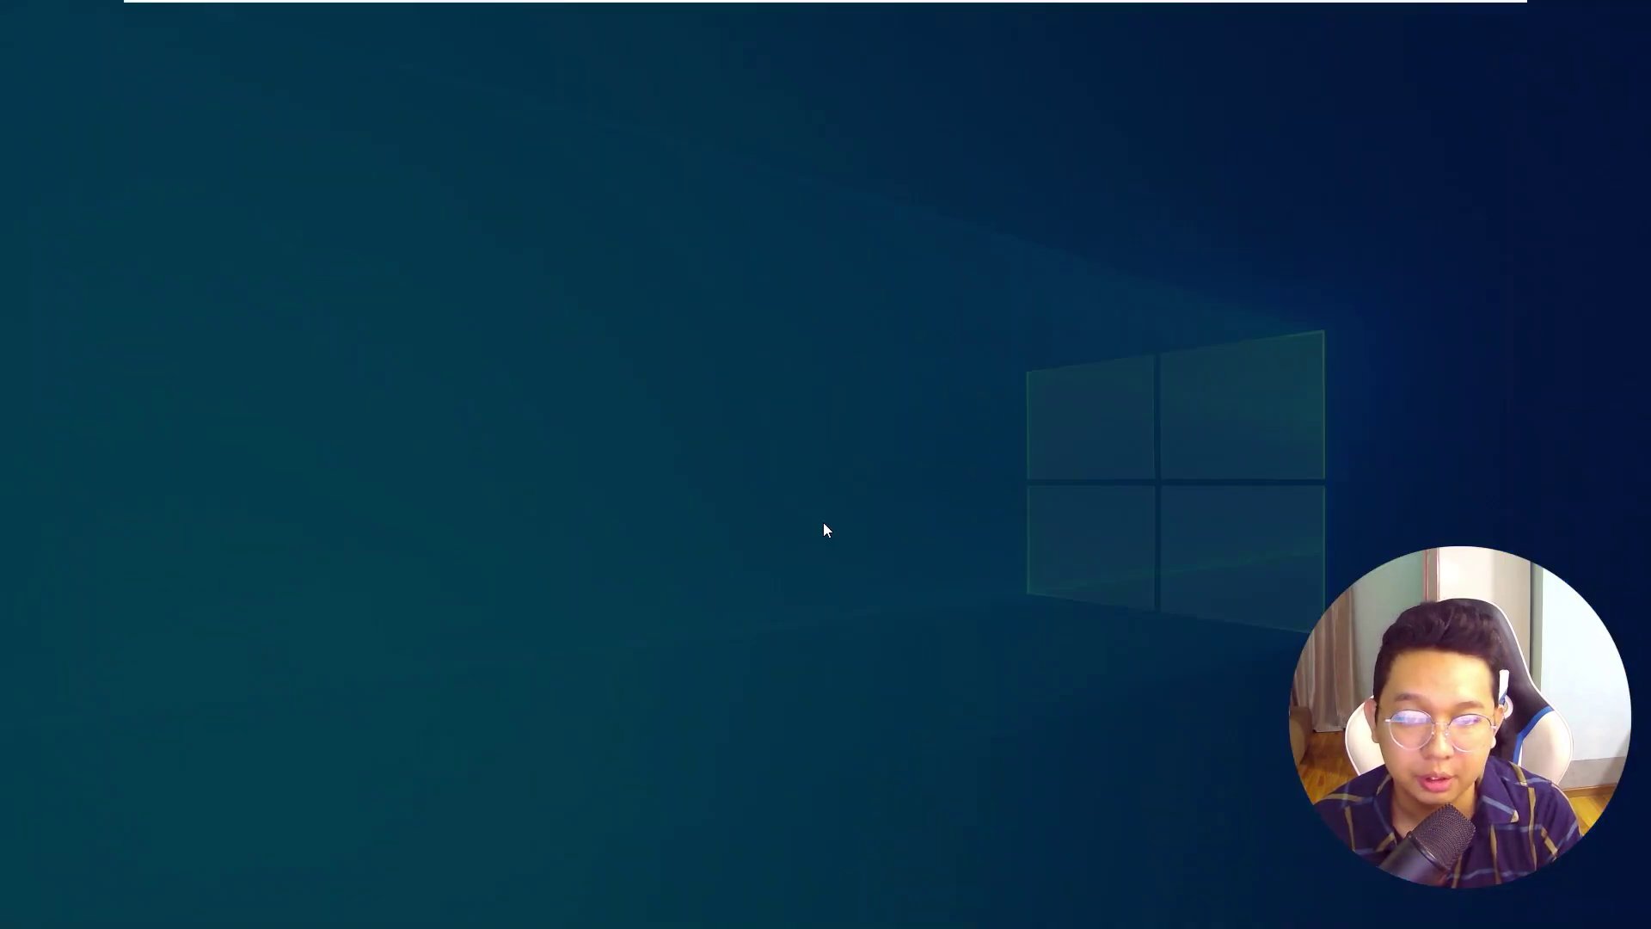
pyautogui.click(791, 593)
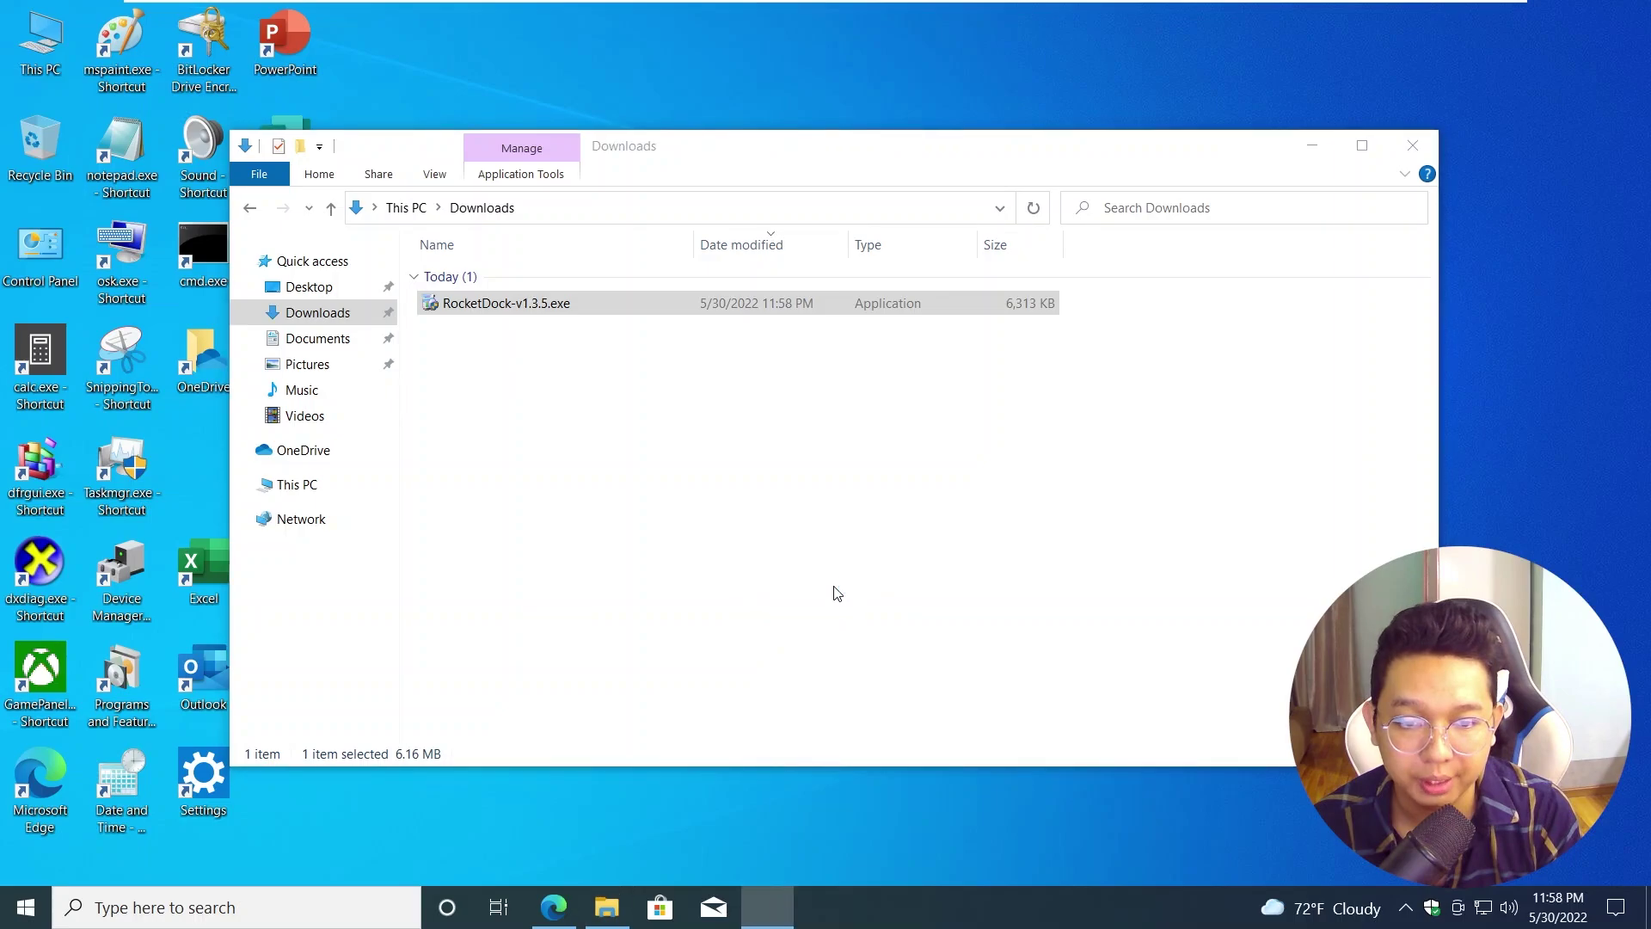
pyautogui.click(852, 497)
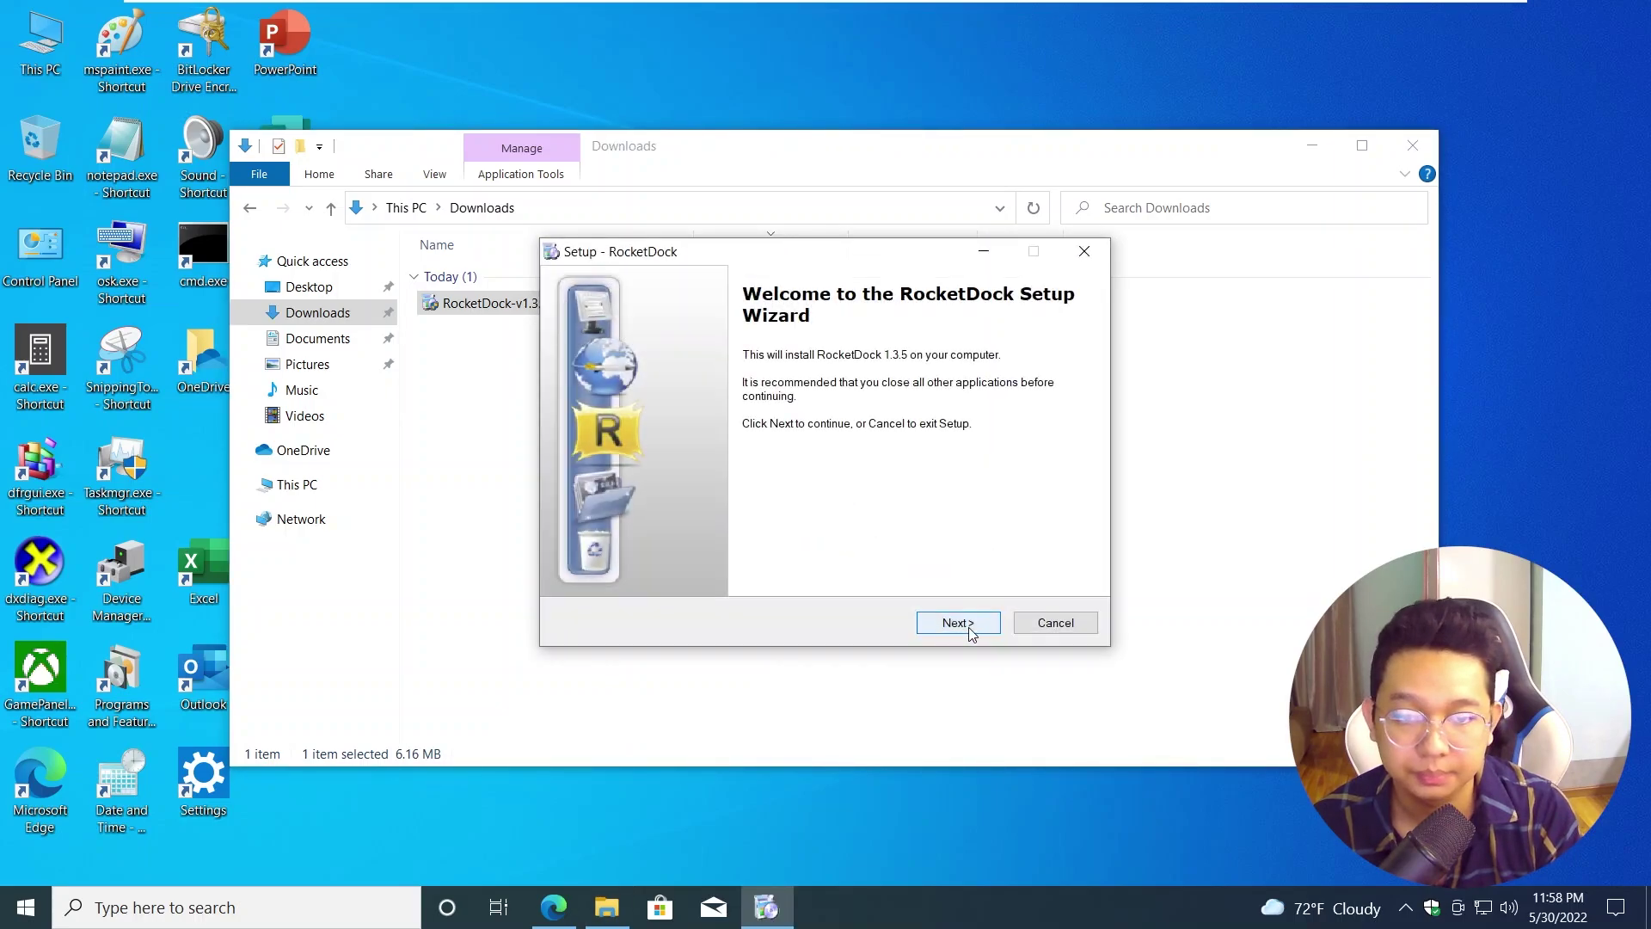
# Install RocketDock in C:\Program Files (x86)\RocketDock with the option to create a desktop icon, and finish the setup.
pyautogui.click(960, 625)
pyautogui.click(678, 558)
pyautogui.click(981, 624)
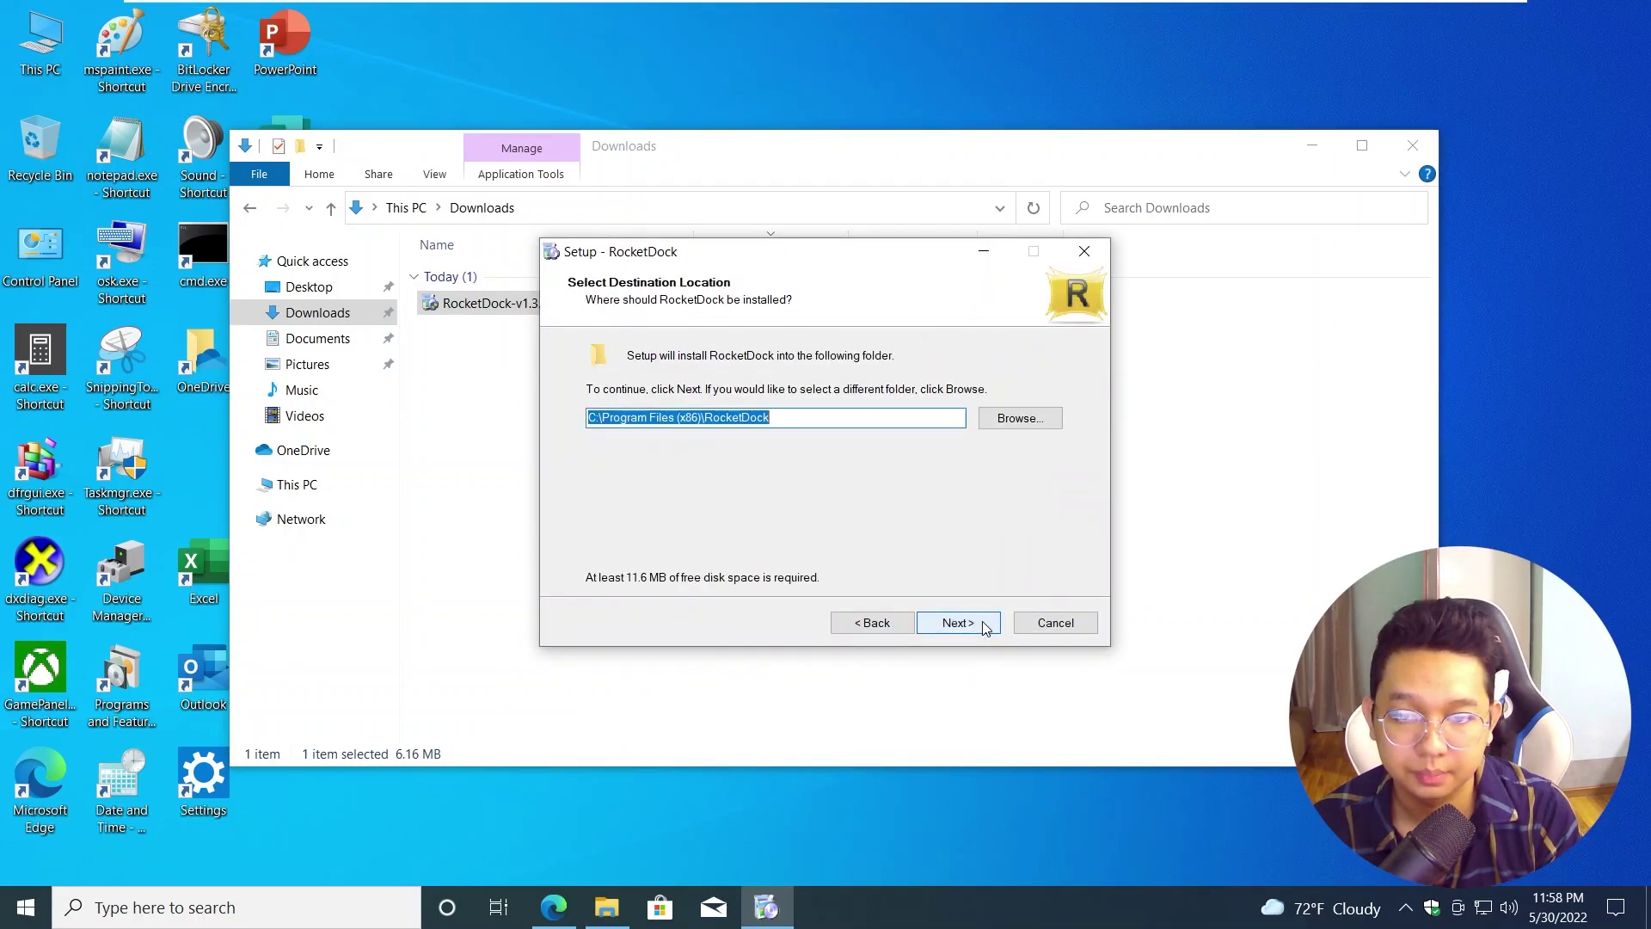
pyautogui.click(985, 626)
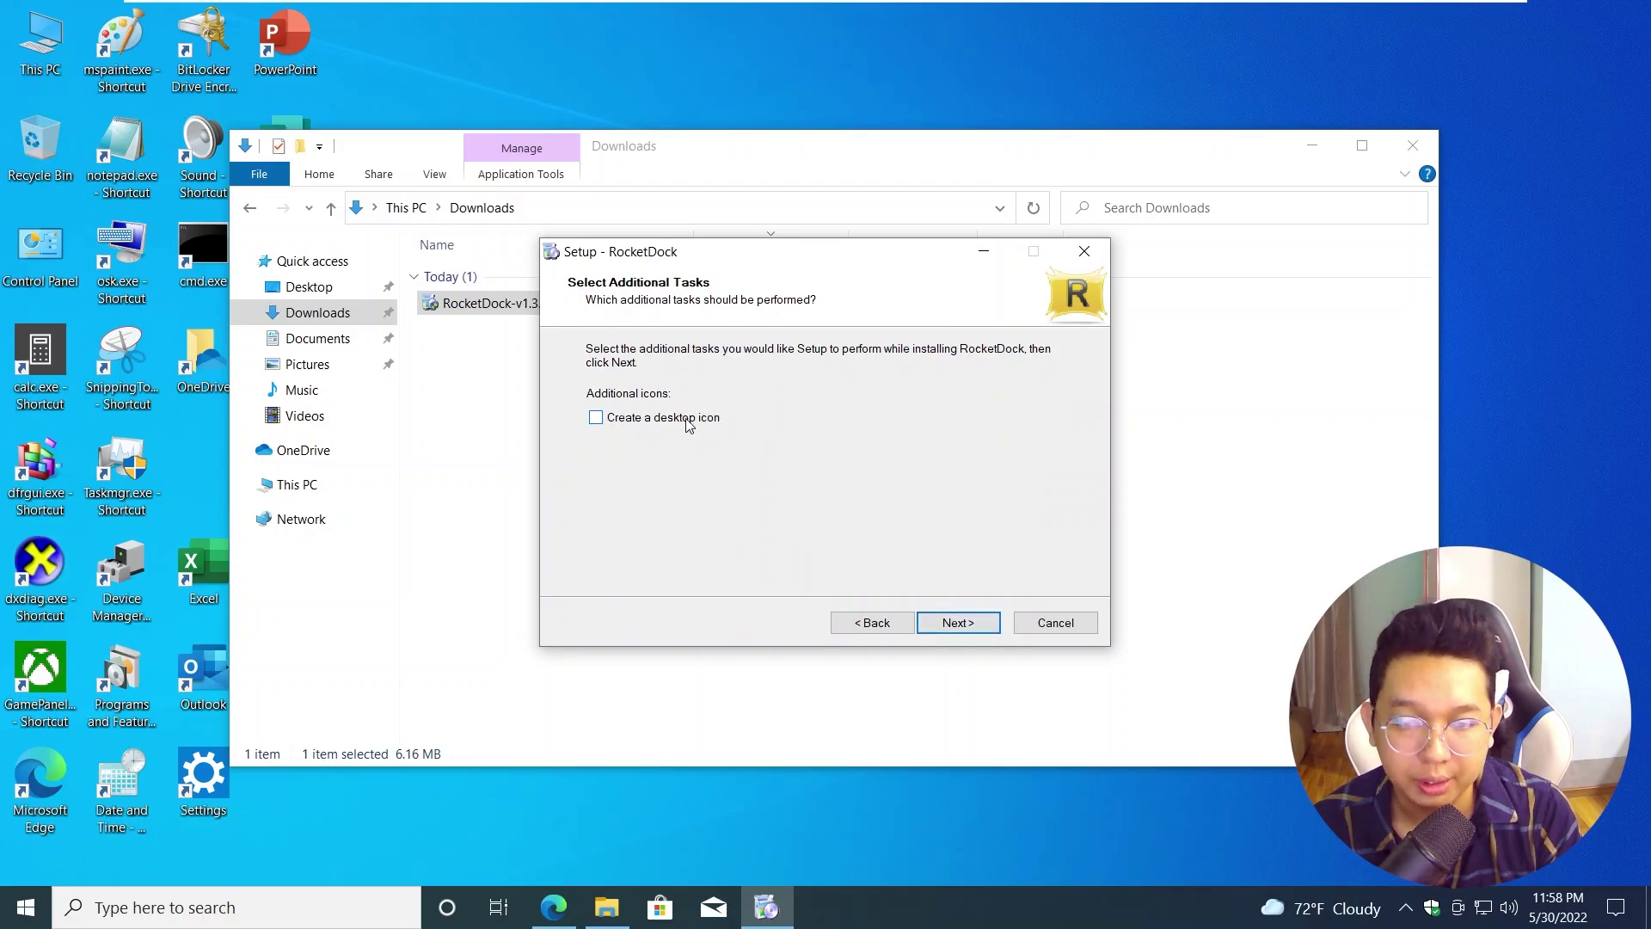
pyautogui.click(633, 421)
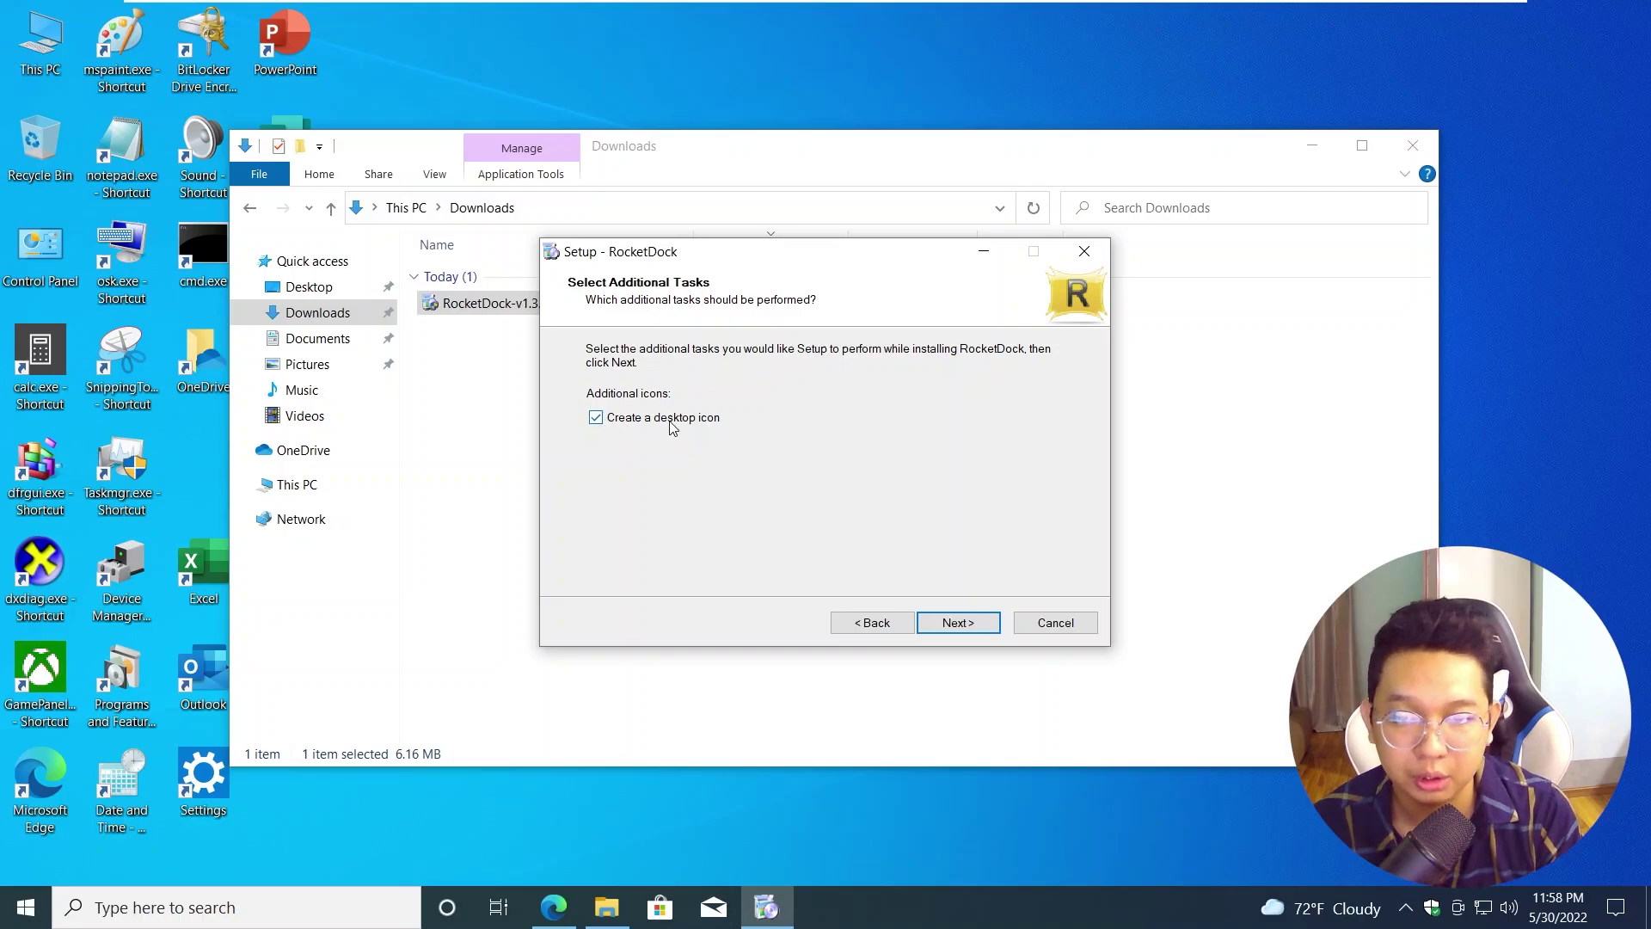
pyautogui.click(958, 622)
pyautogui.click(959, 623)
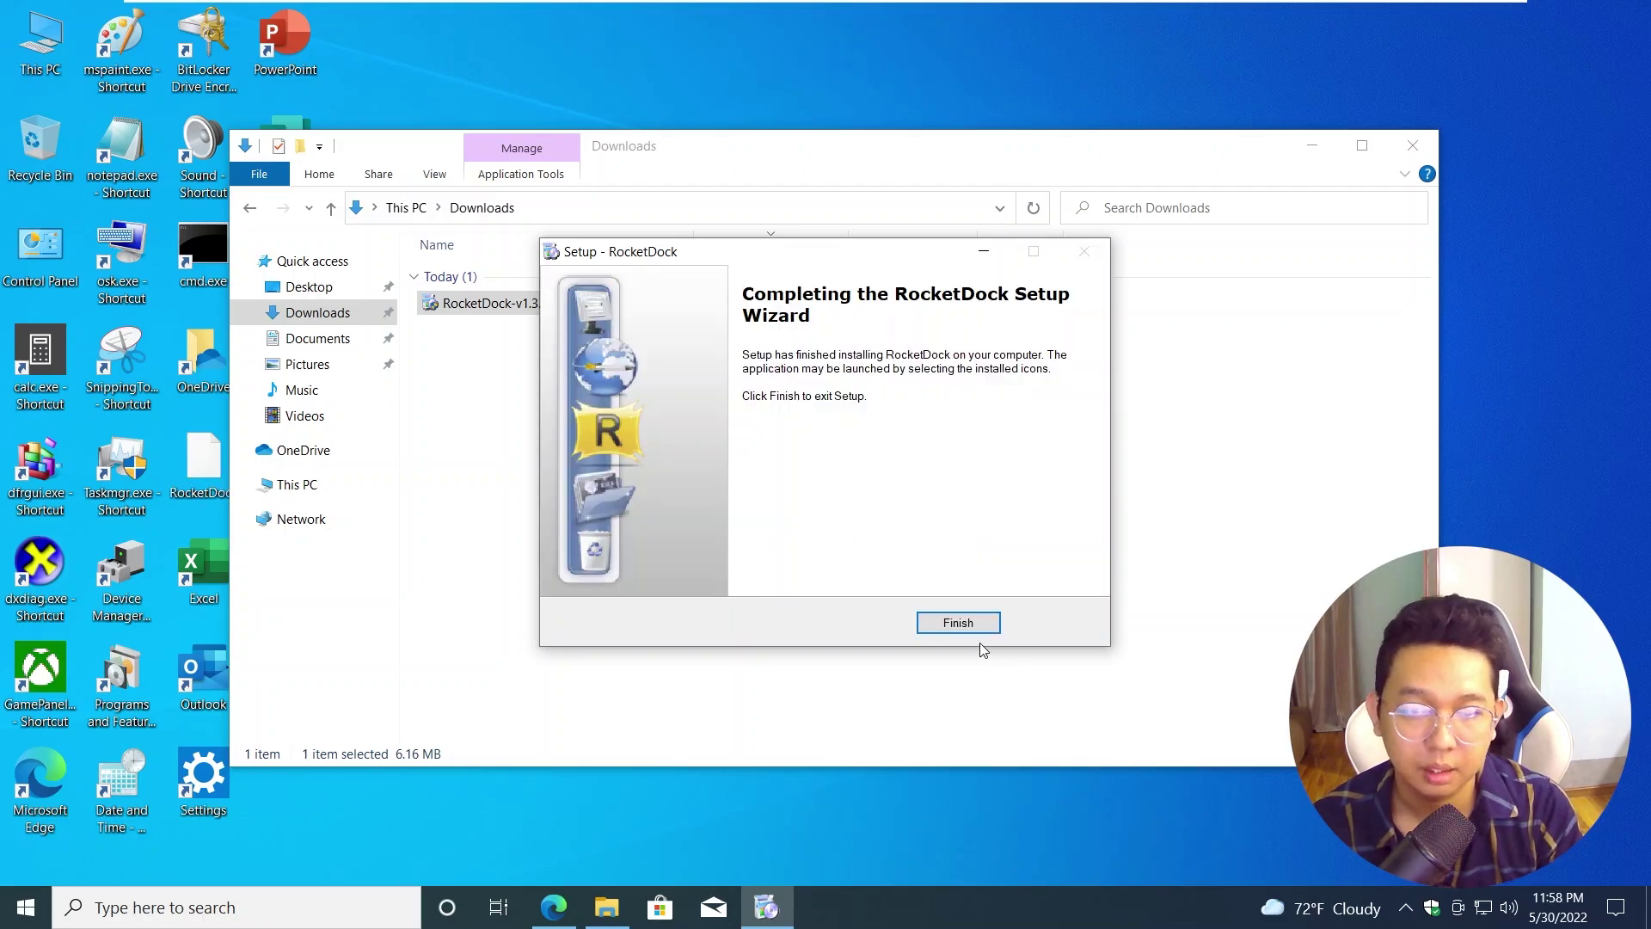
pyautogui.click(957, 623)
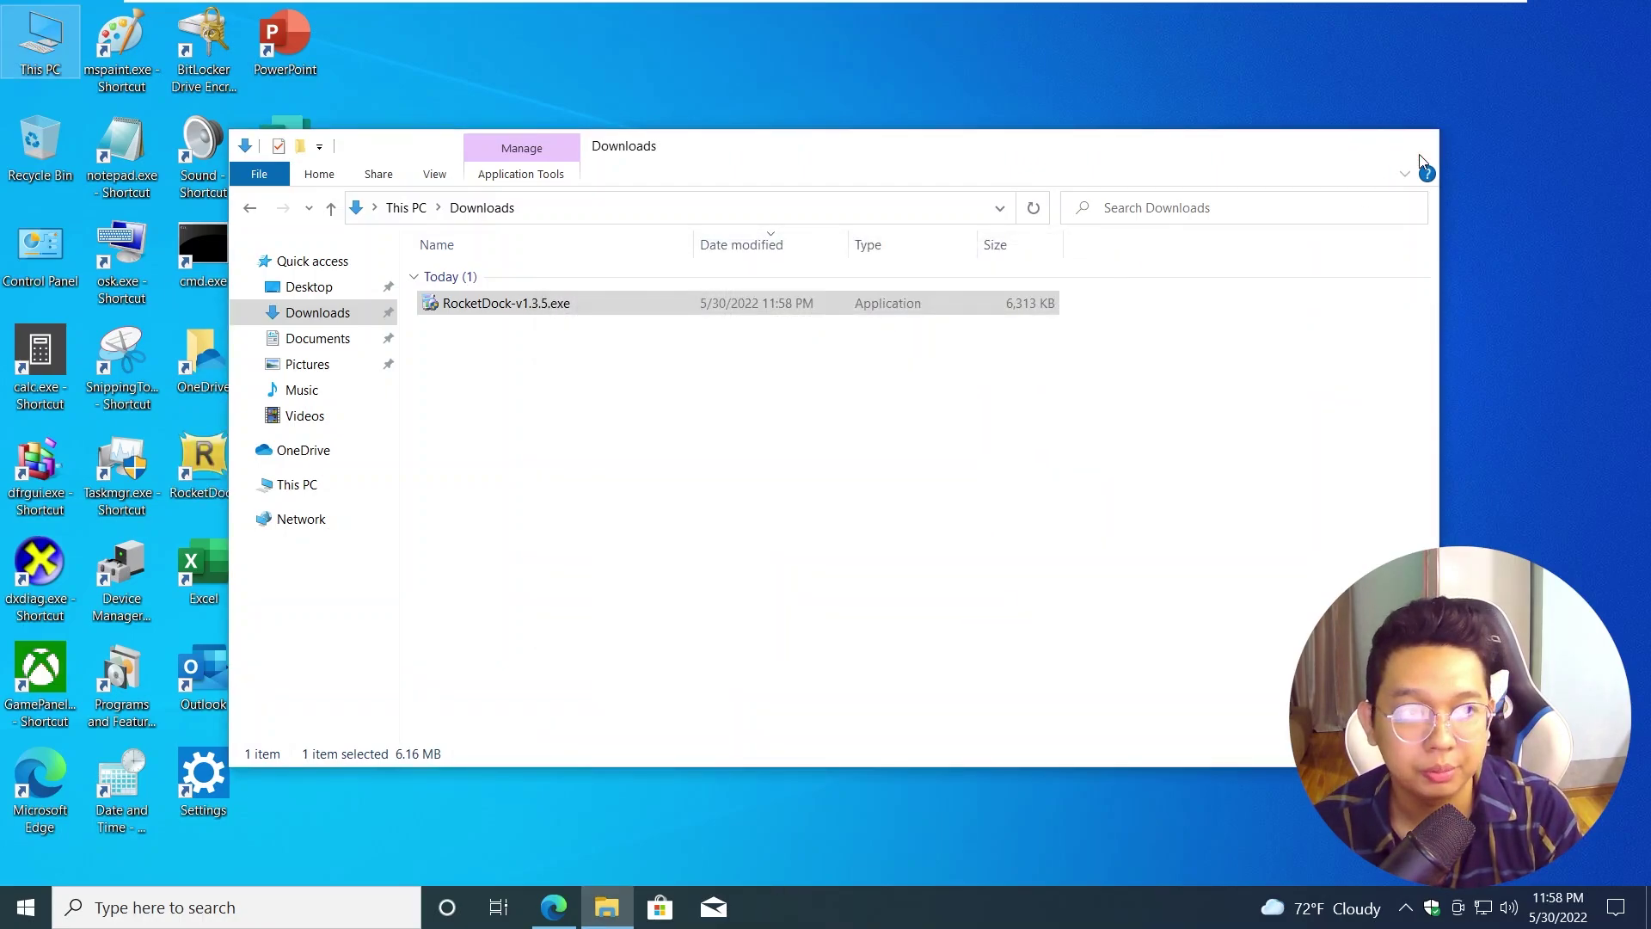
# Close the Downloads window, move the RocketDock shortcut to an empty area of the desktop and launch RocketDock.
pyautogui.click(1414, 145)
pyautogui.moveTo(204, 465); pyautogui.dragTo(430, 465)
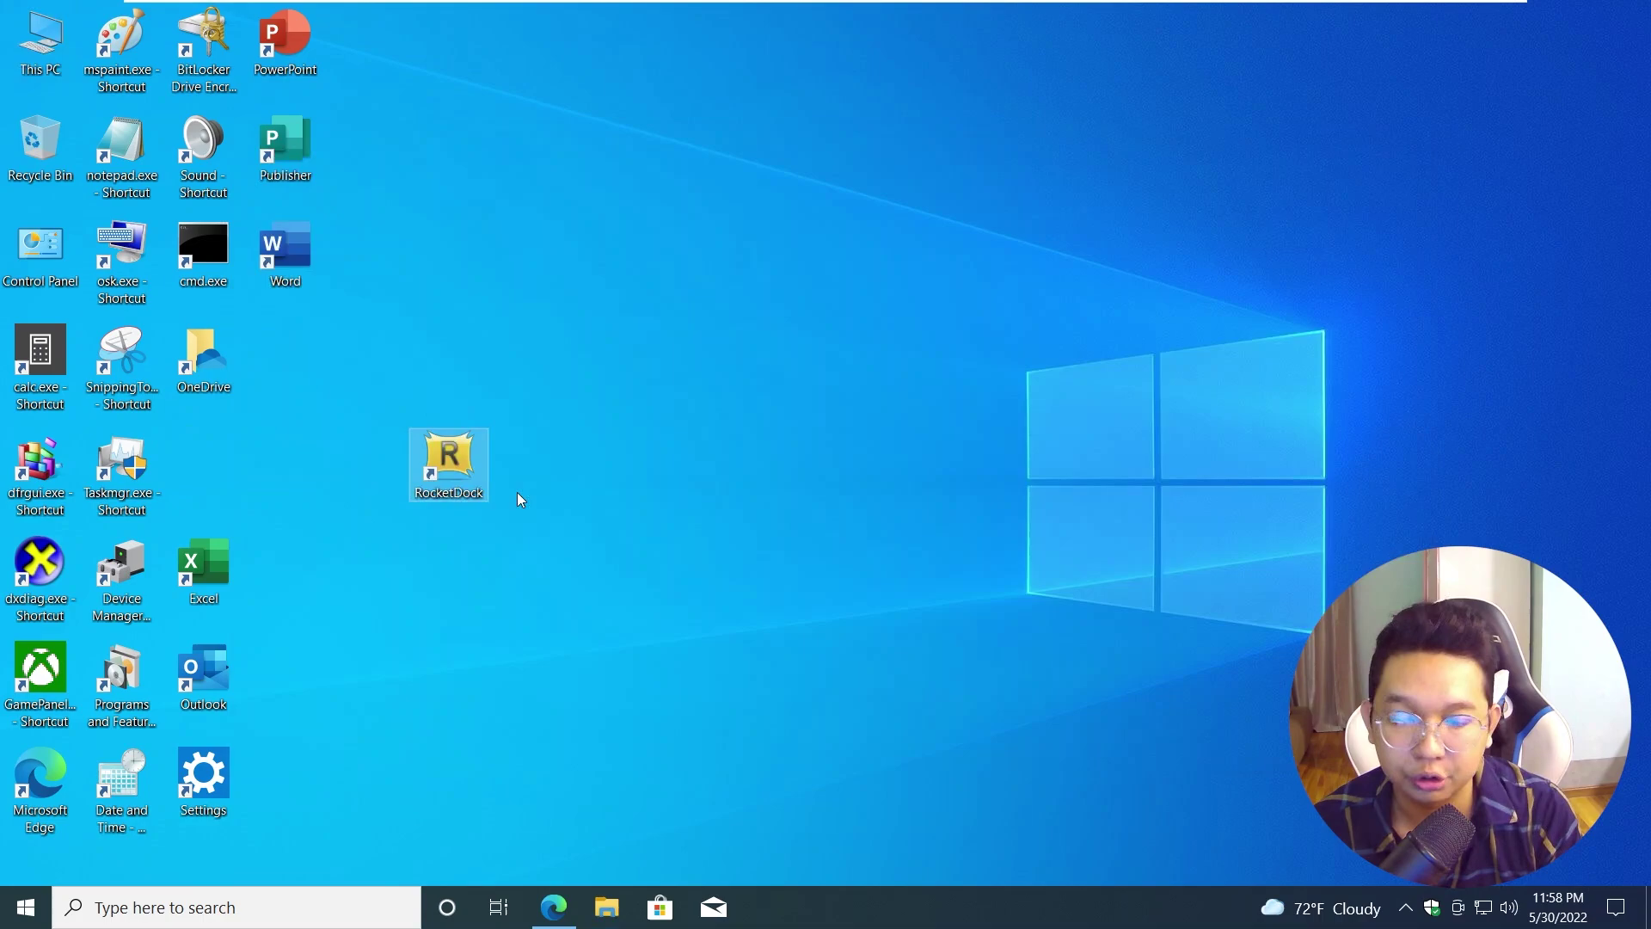
pyautogui.doubleClick(450, 460)
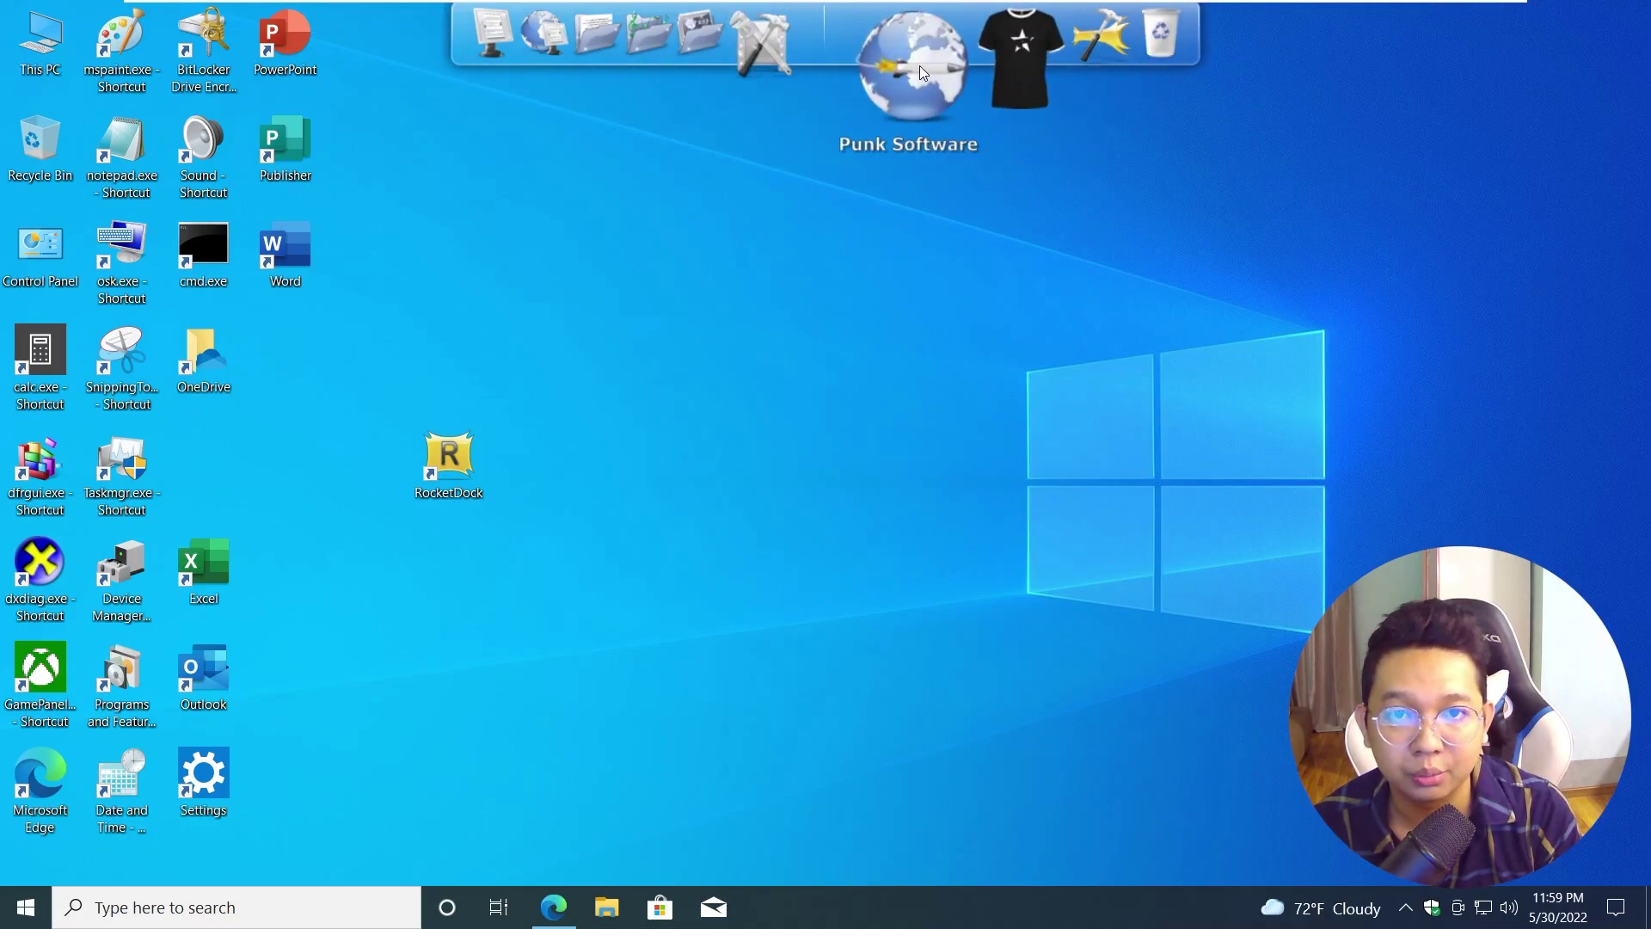
# In the dock's general settings, set the language to English, enable Run at Startup and Lock Items, and apply.
pyautogui.rightClick(918, 65)
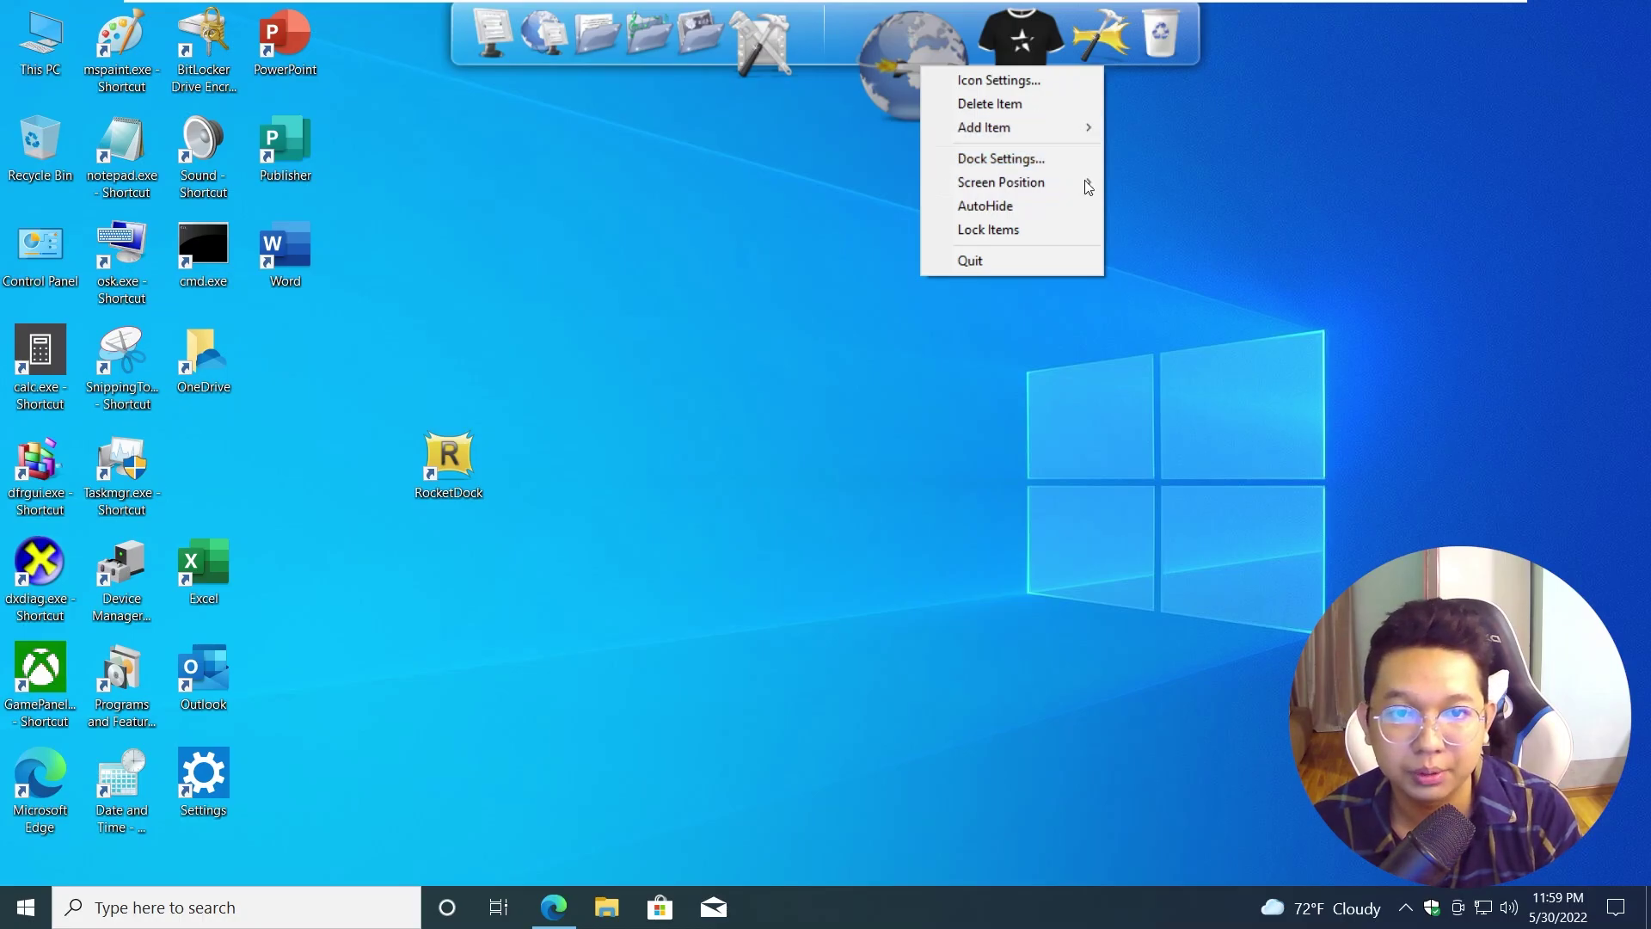
pyautogui.click(1039, 163)
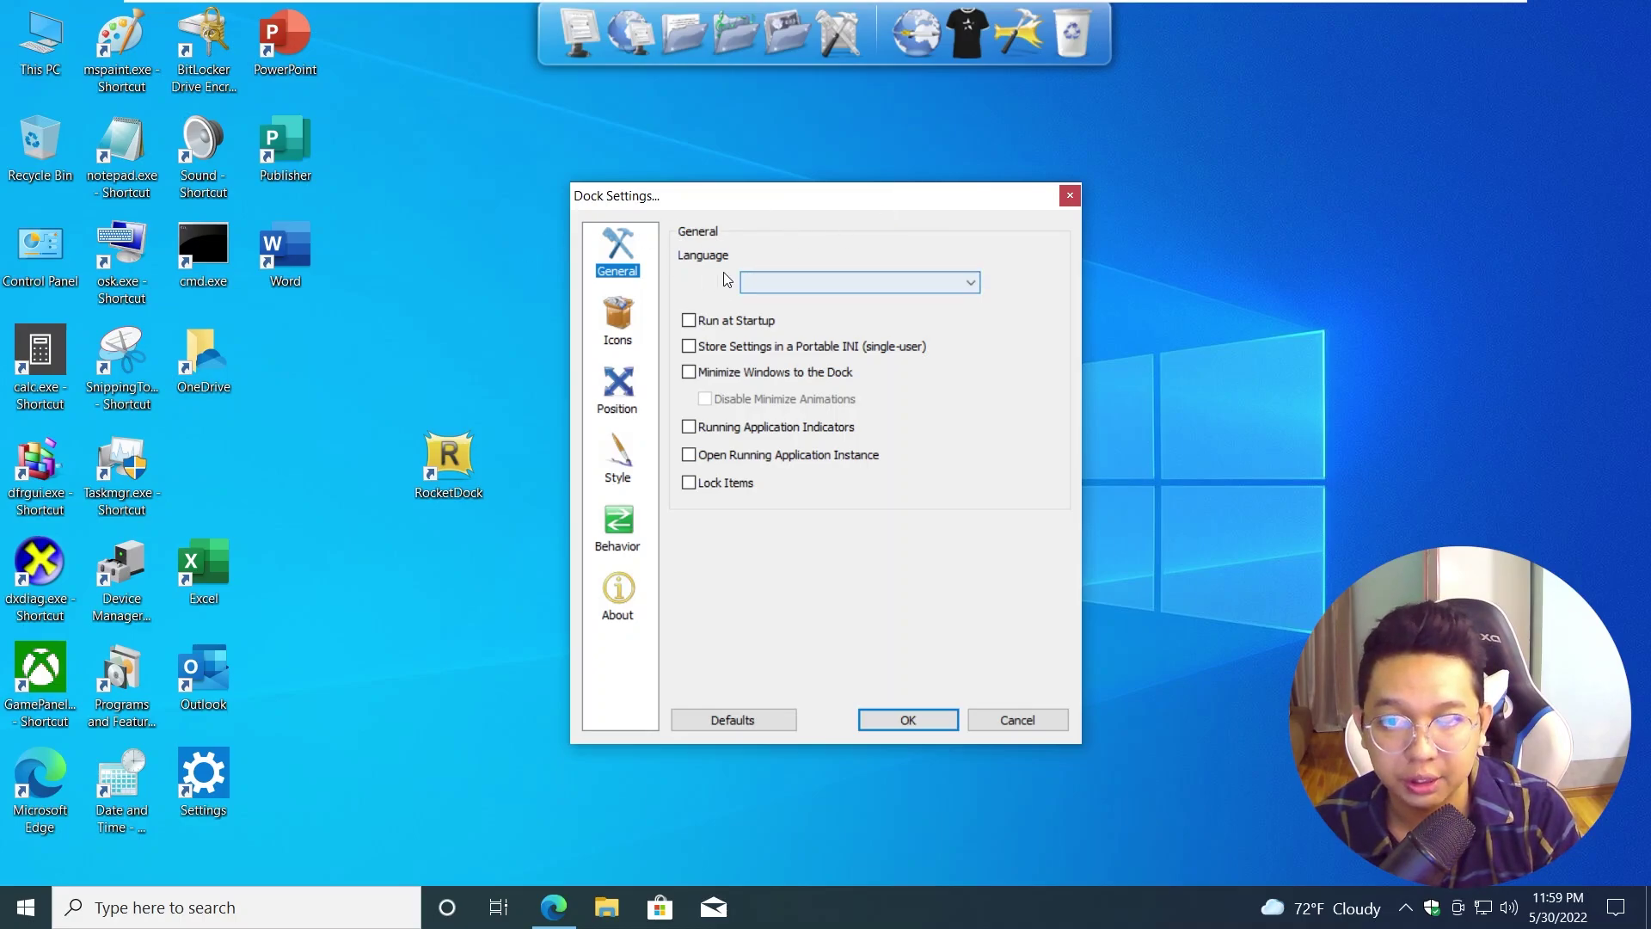
pyautogui.click(853, 284)
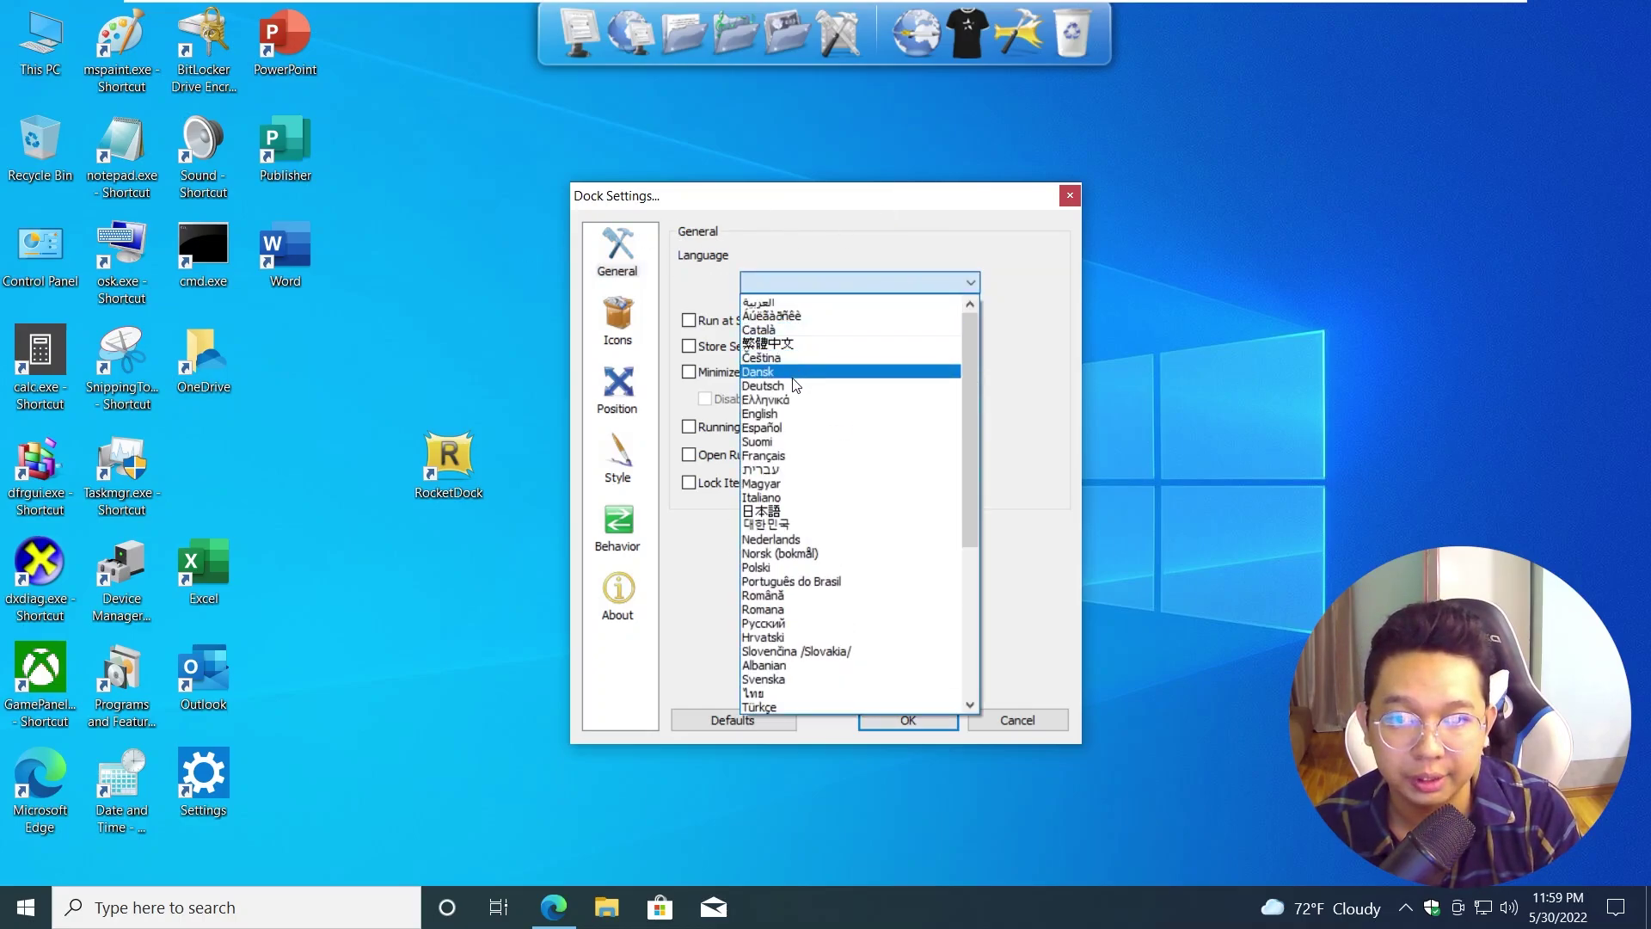
pyautogui.click(784, 414)
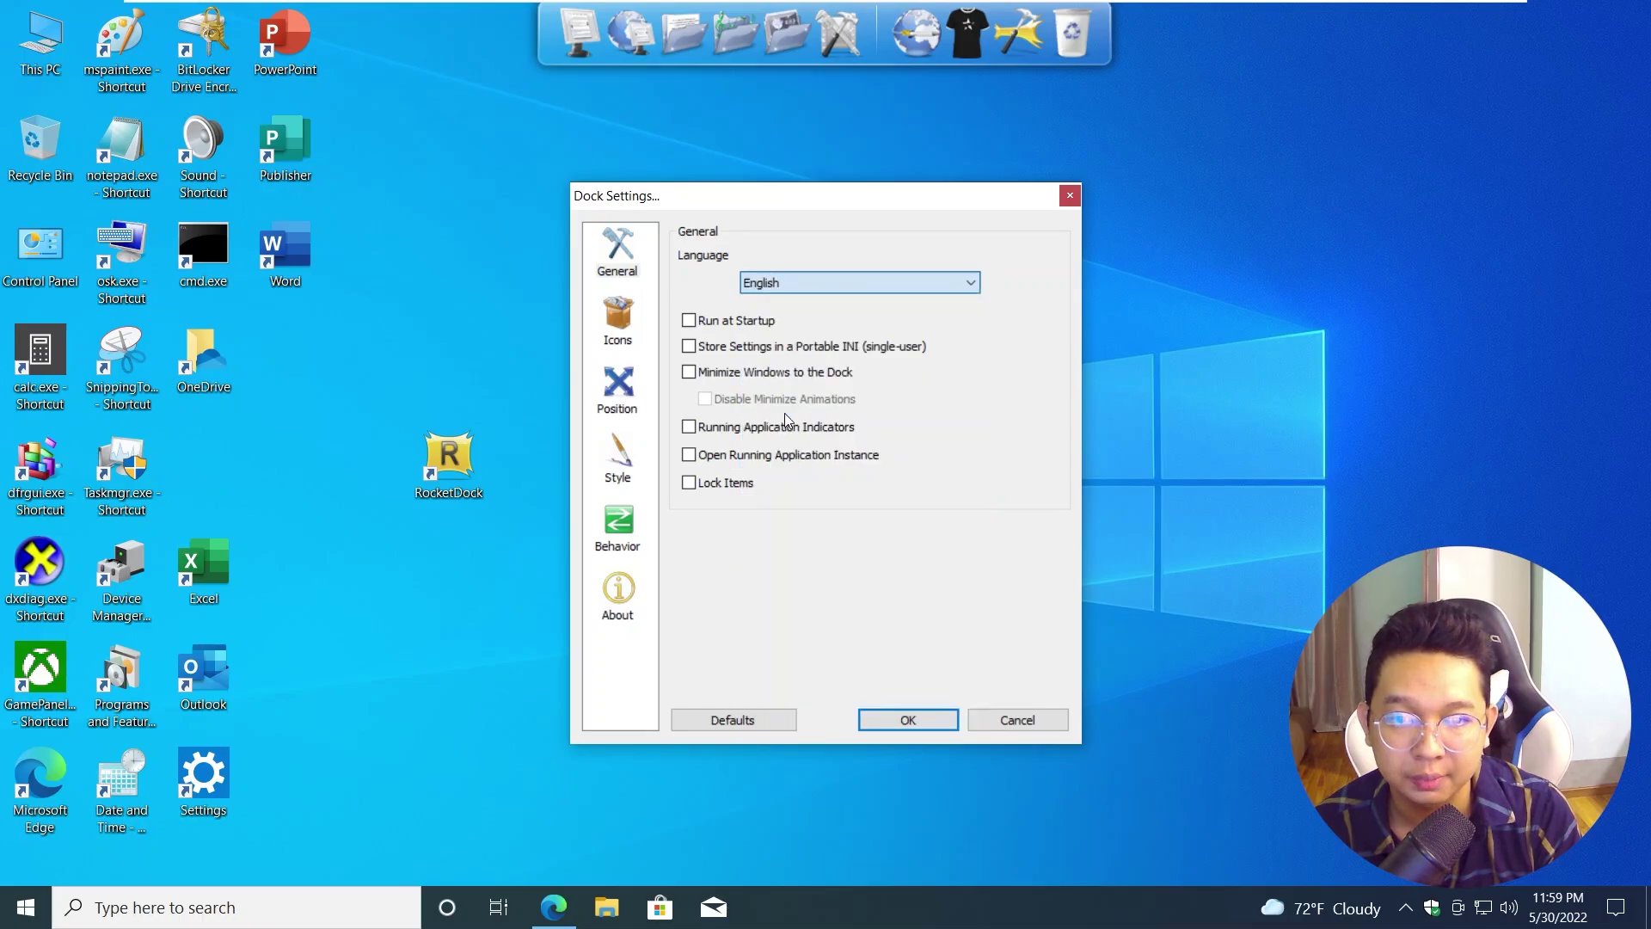
pyautogui.click(733, 325)
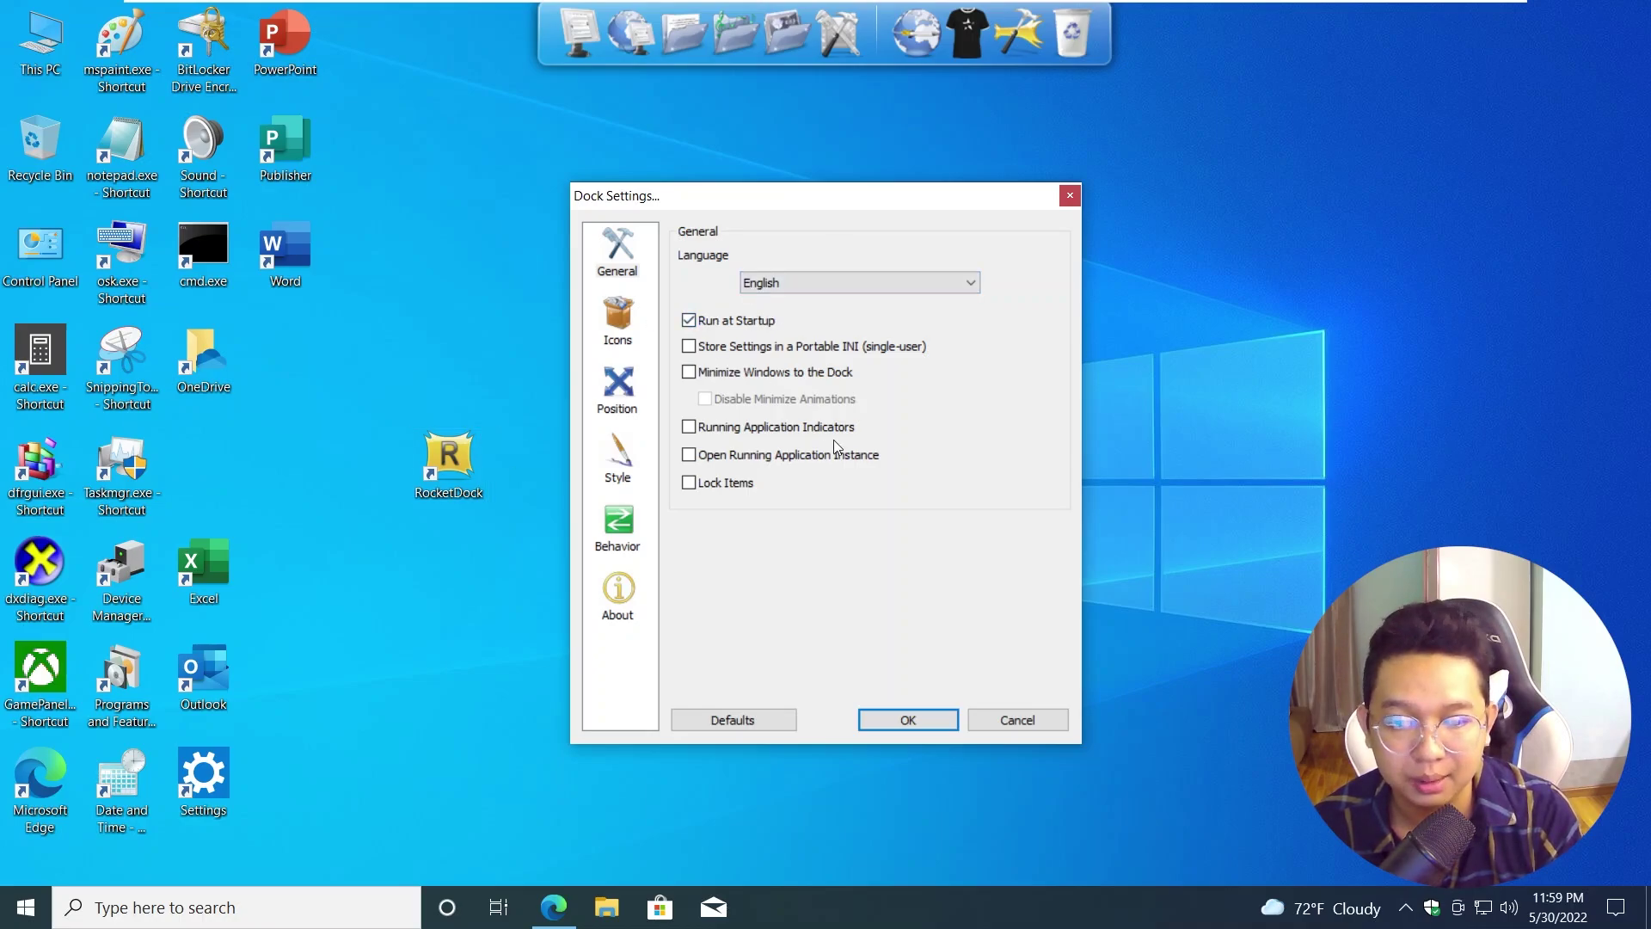
pyautogui.click(729, 489)
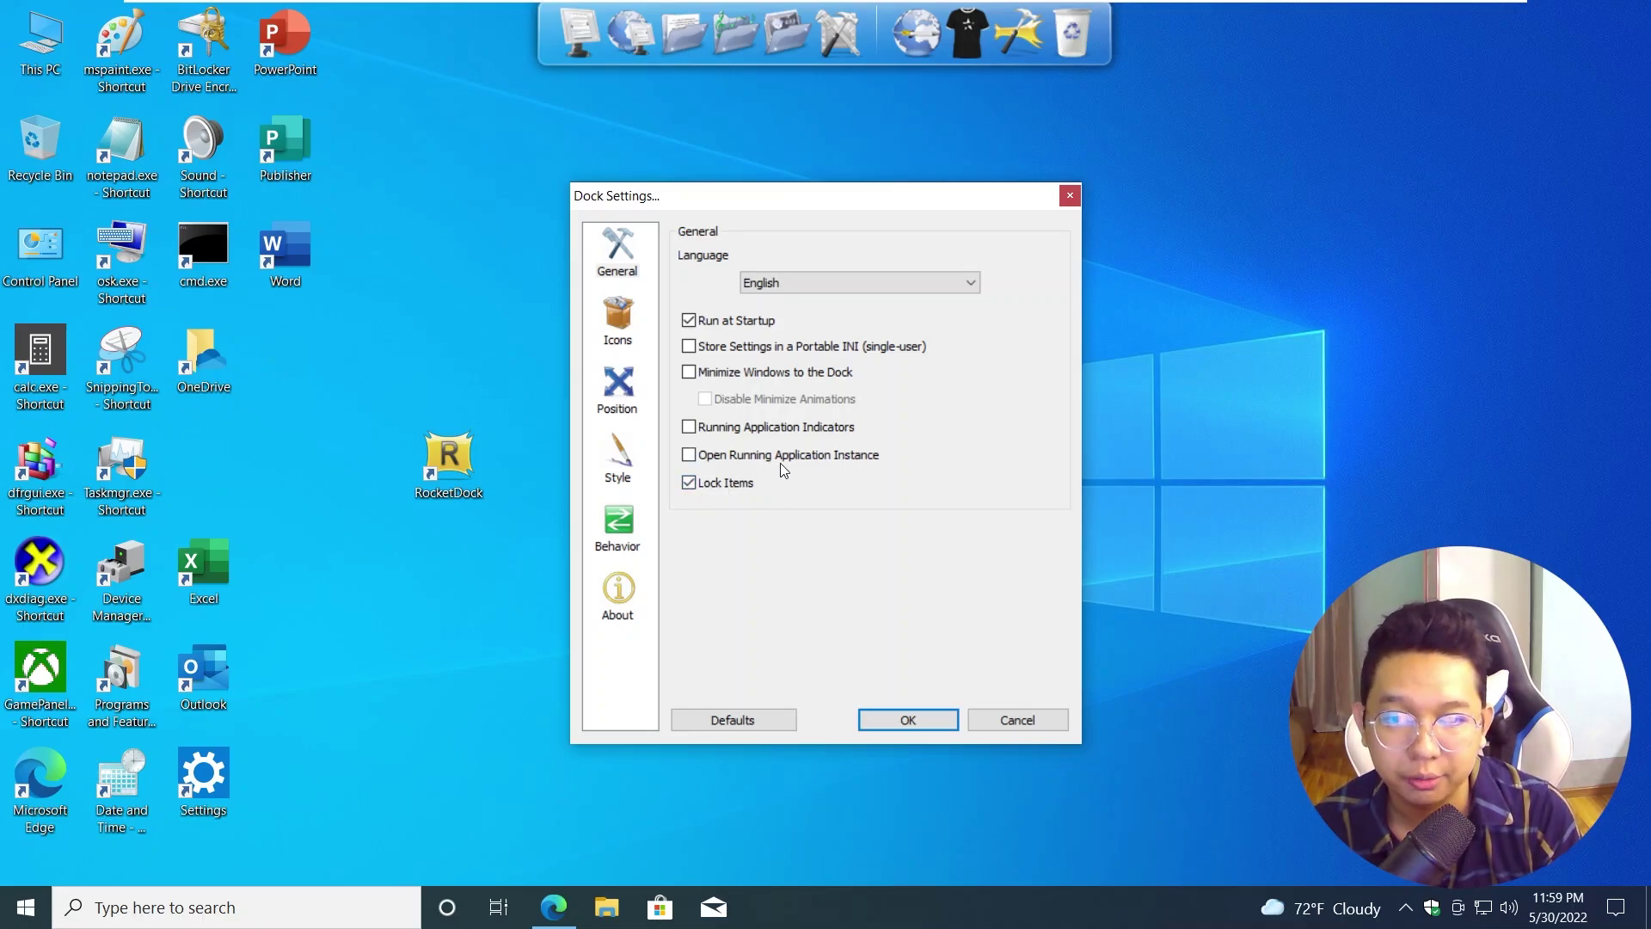
pyautogui.click(818, 459)
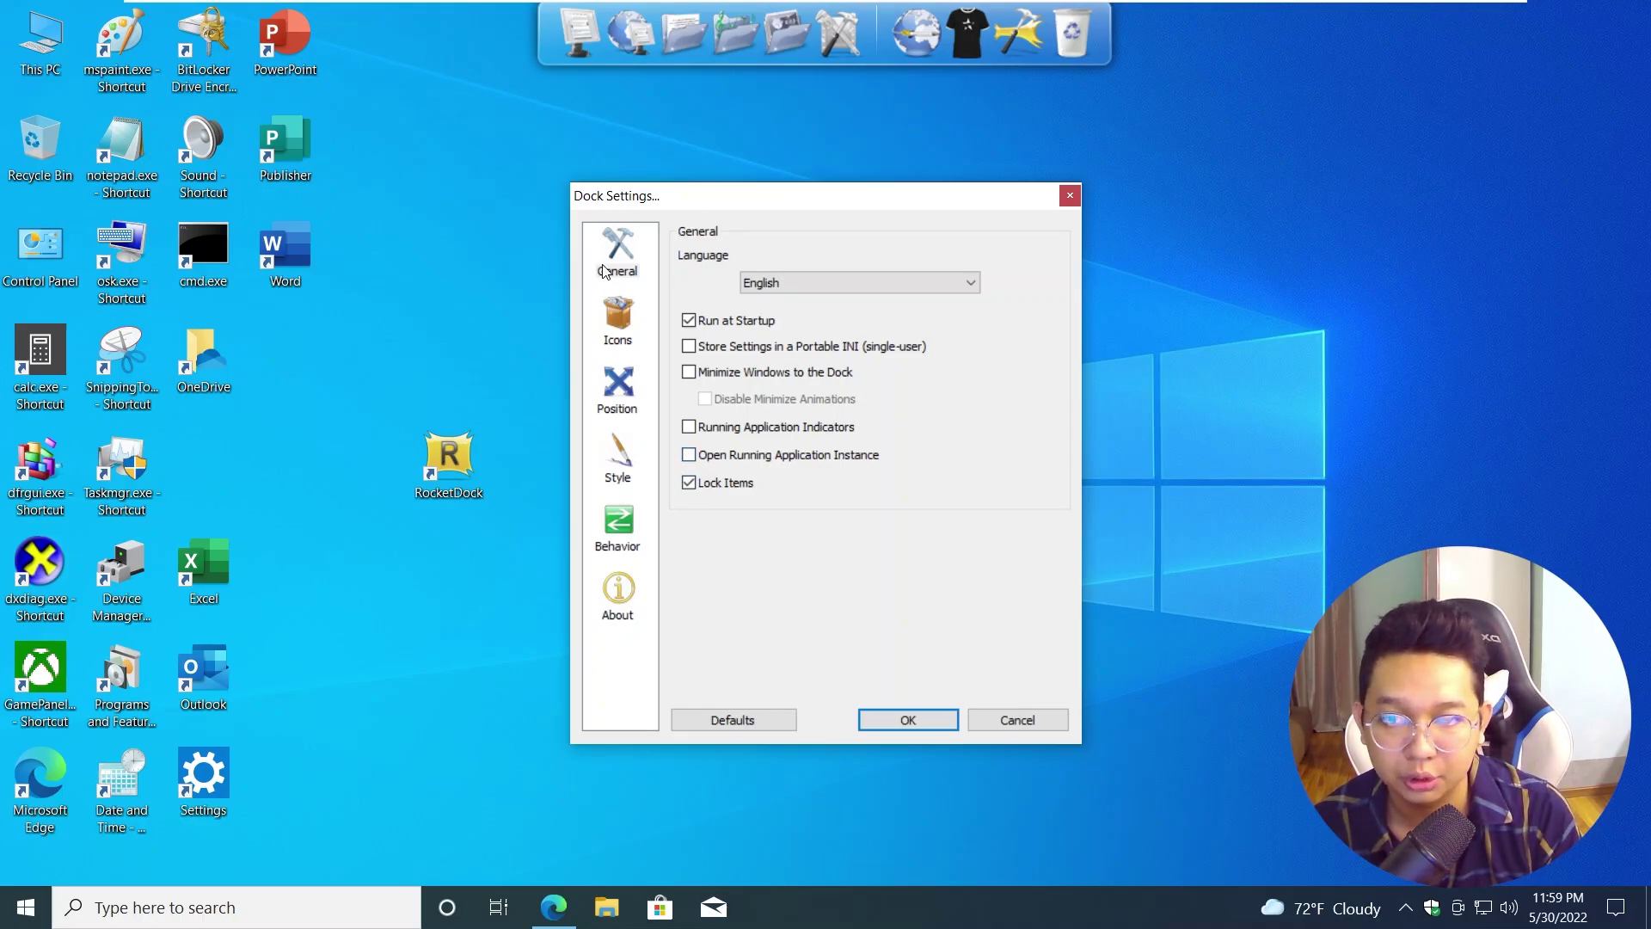
pyautogui.click(910, 723)
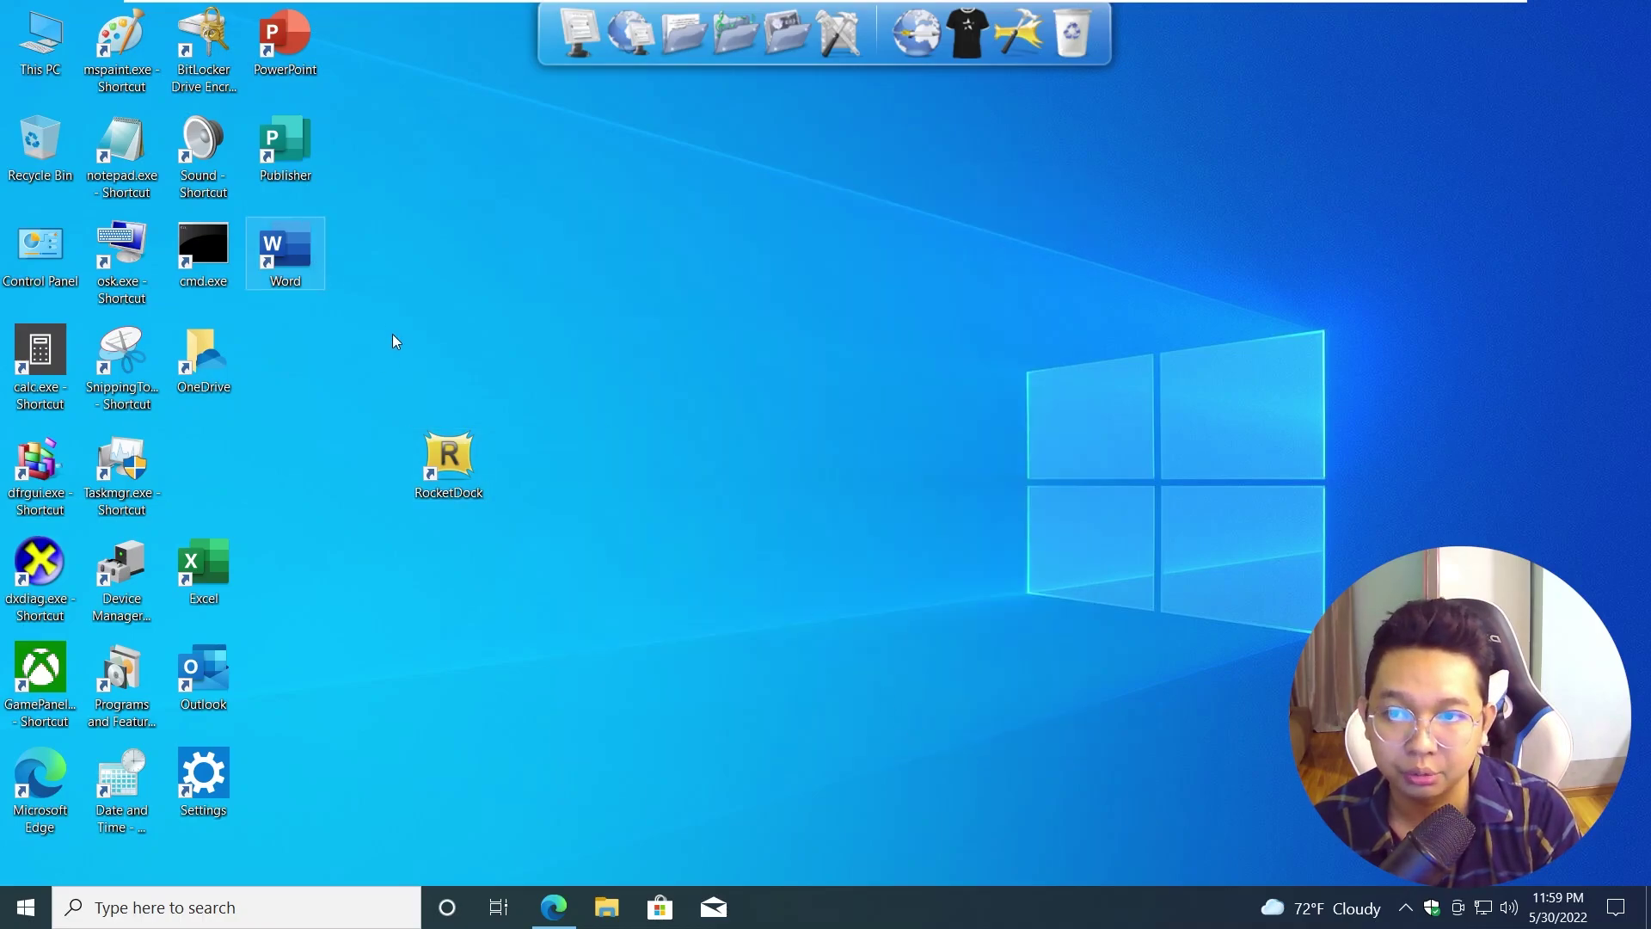
# Reopen the dock settings, turn off Lock Items in the general settings and apply.
pyautogui.moveTo(702, 121); pyautogui.dragTo(869, 33)
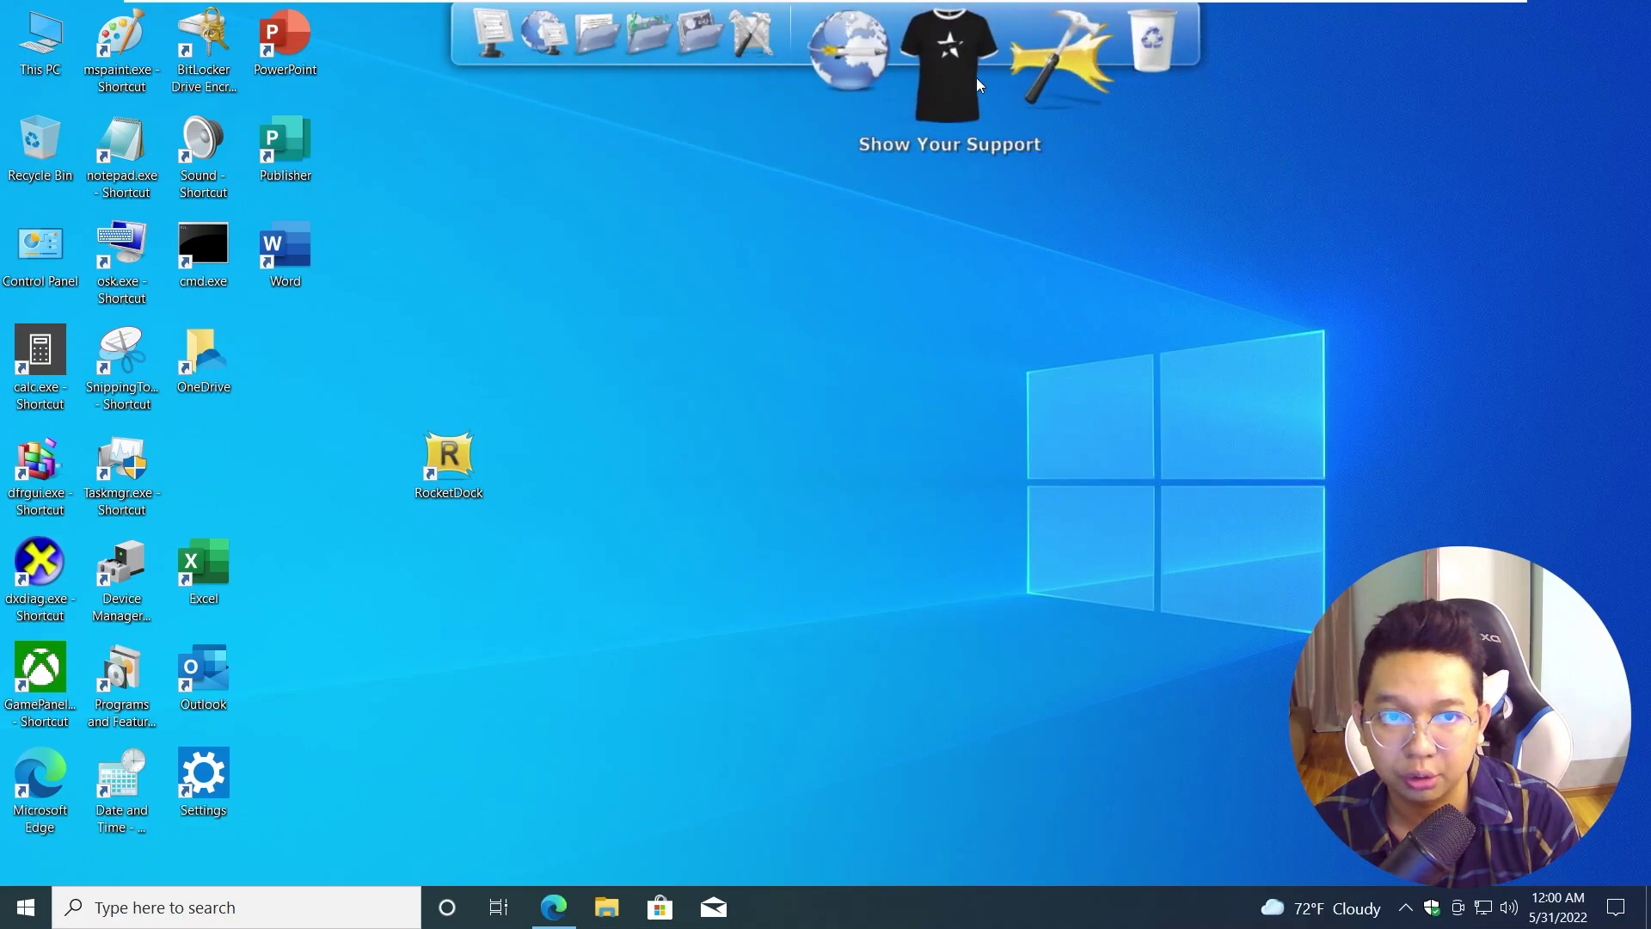
pyautogui.click(997, 74)
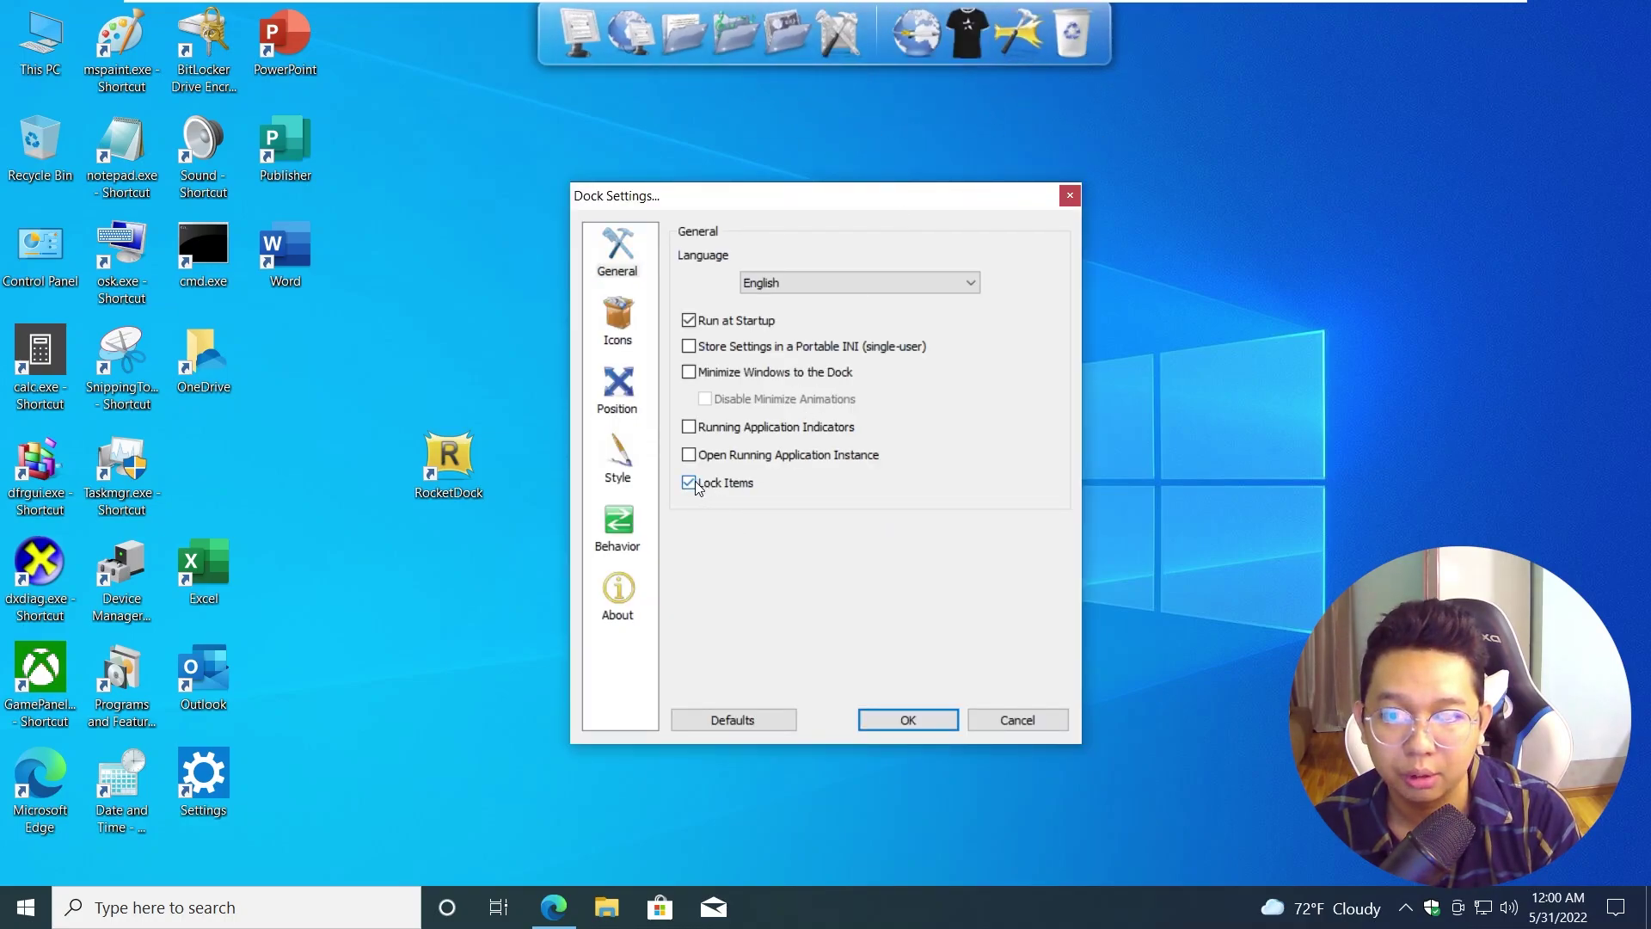
pyautogui.click(907, 720)
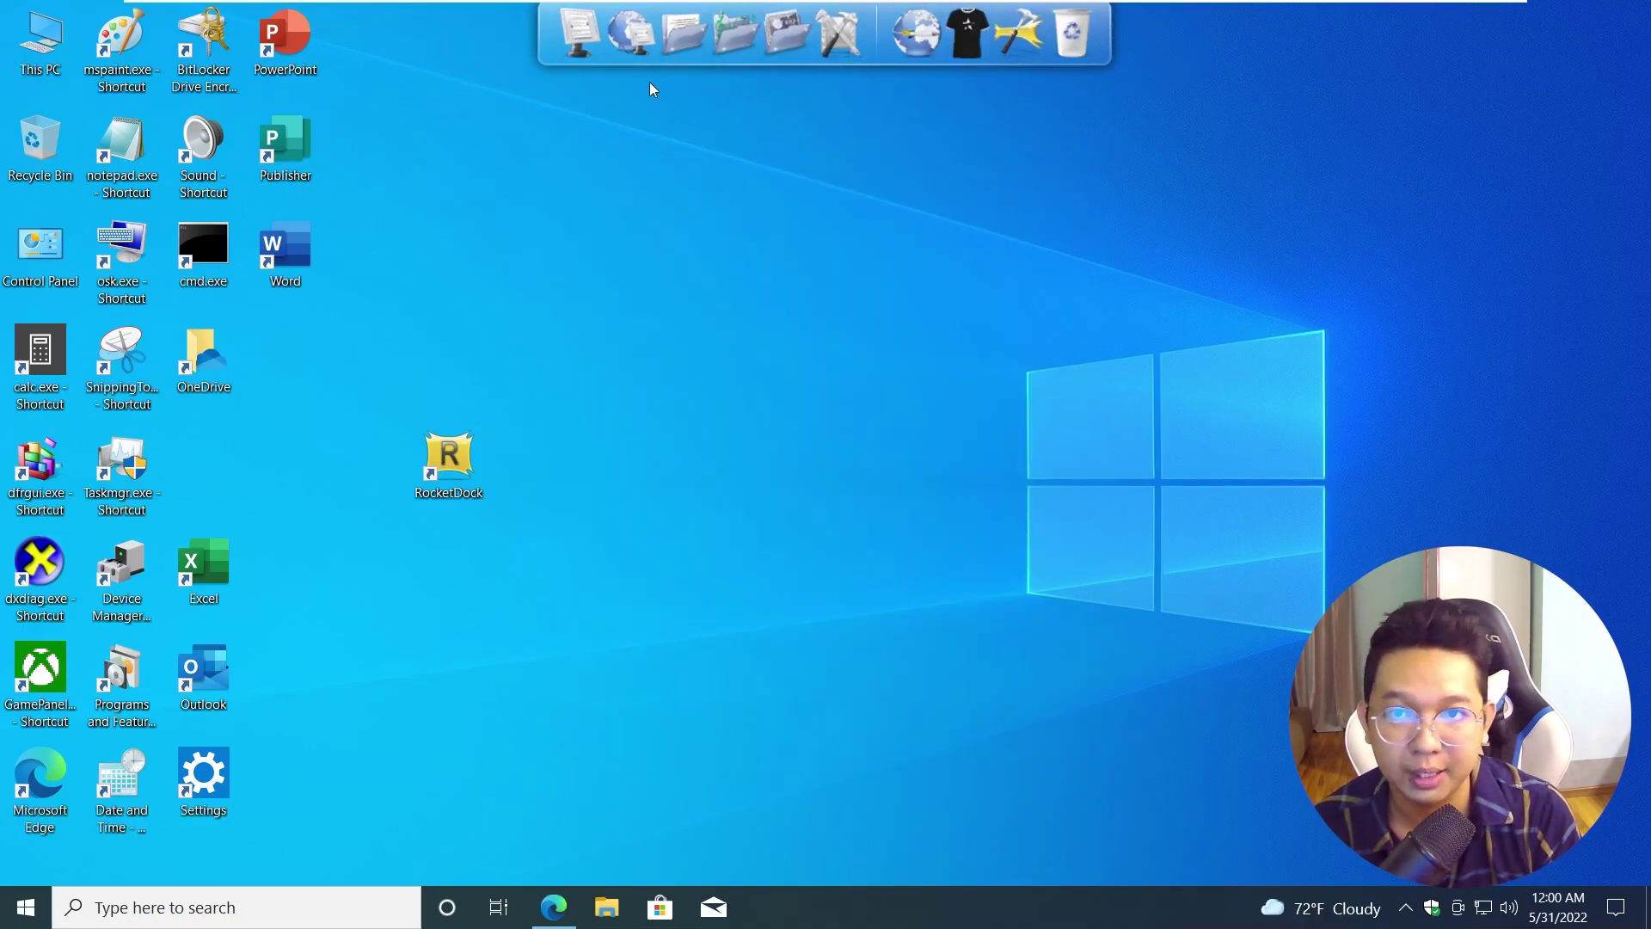
# Remove the network and three folder icons from the dock and add the PowerPoint, Publisher and RocketDock shortcuts.
pyautogui.moveTo(632, 34); pyautogui.dragTo(656, 250)
pyautogui.moveTo(693, 30); pyautogui.dragTo(722, 258)
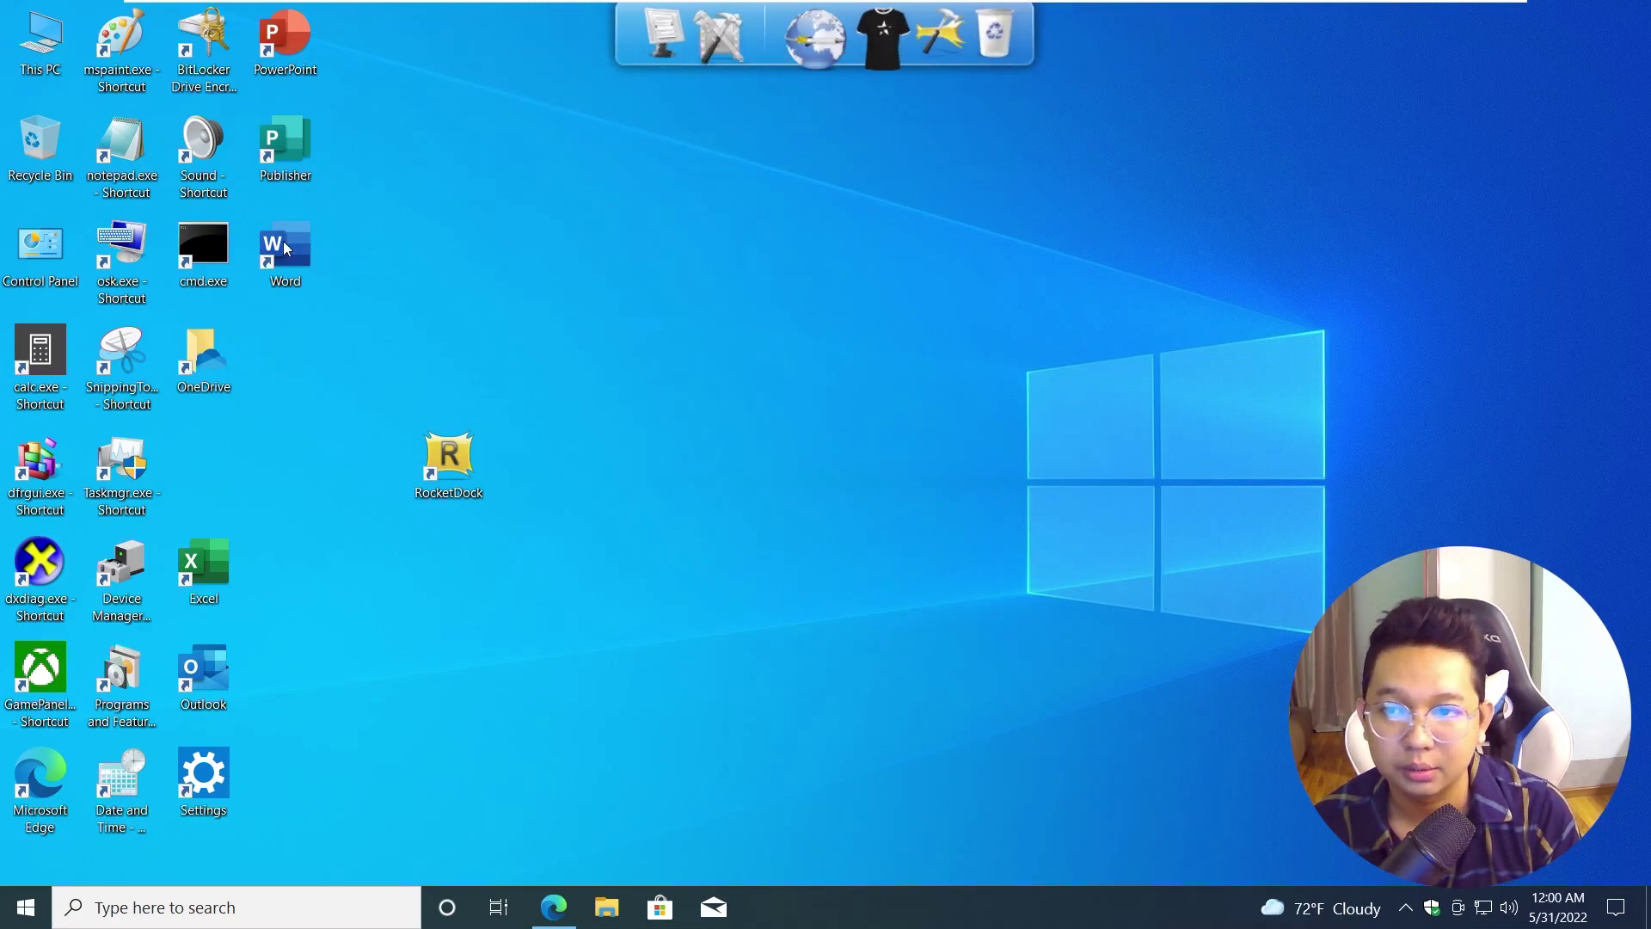
pyautogui.moveTo(446, 479); pyautogui.dragTo(700, 25)
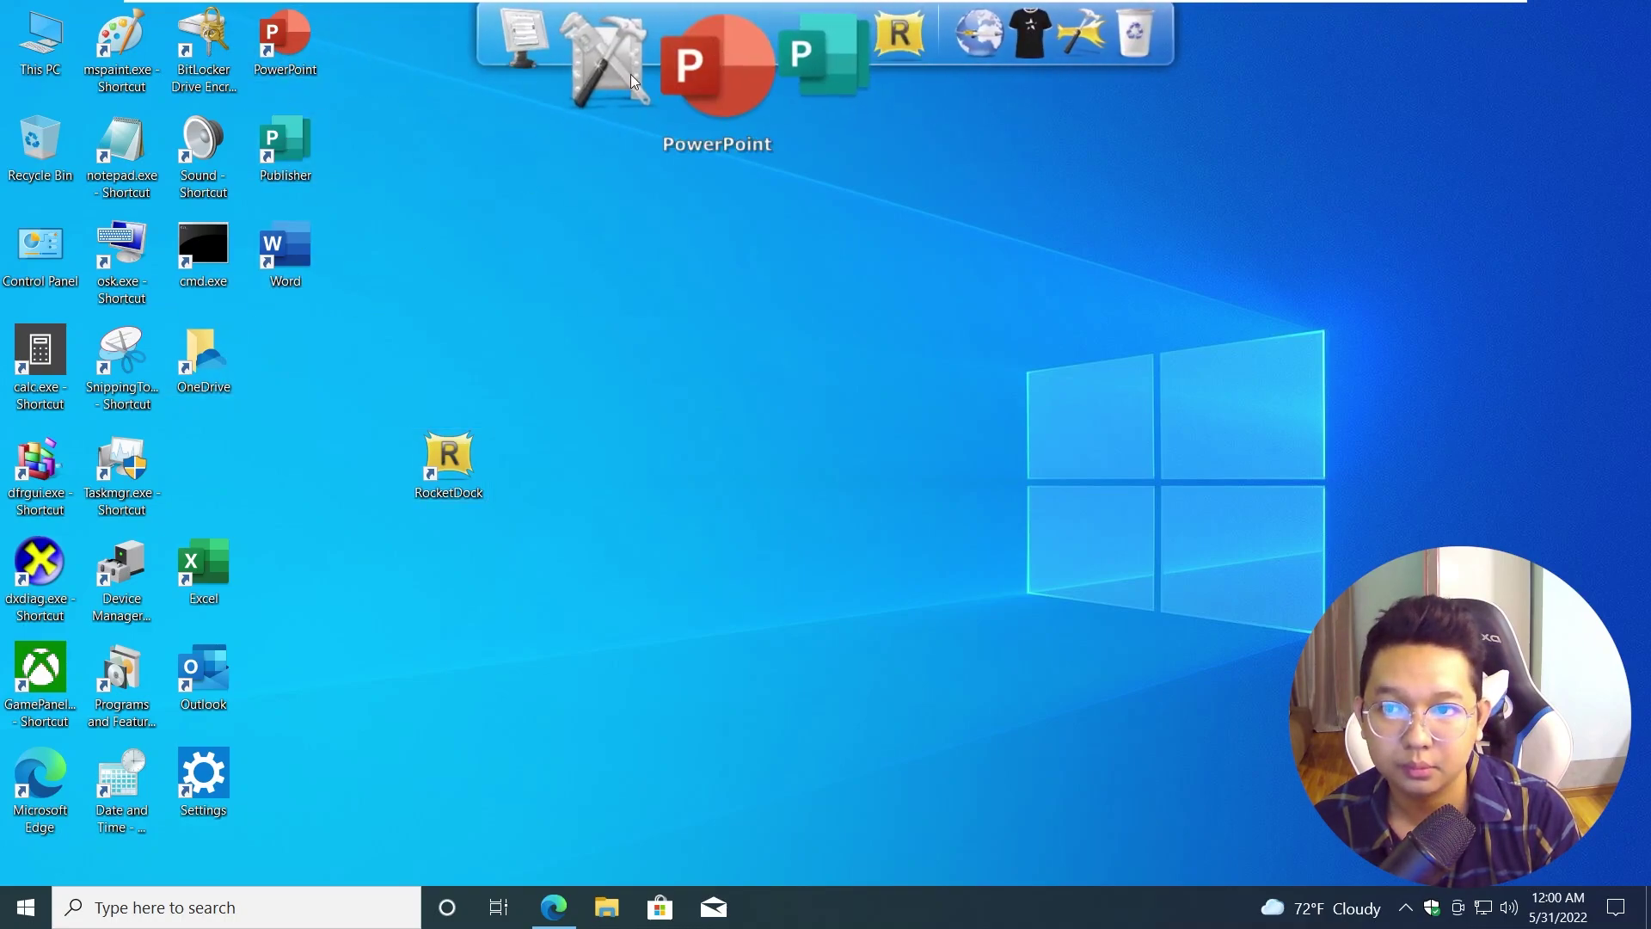
# Add Excel, Outlook and the eight desktop shortcuts from dfrgui.exe and Taskmgr.exe down to Microsoft Edge and Date and Time to the dock.
pyautogui.moveTo(267, 704); pyautogui.dragTo(679, 44)
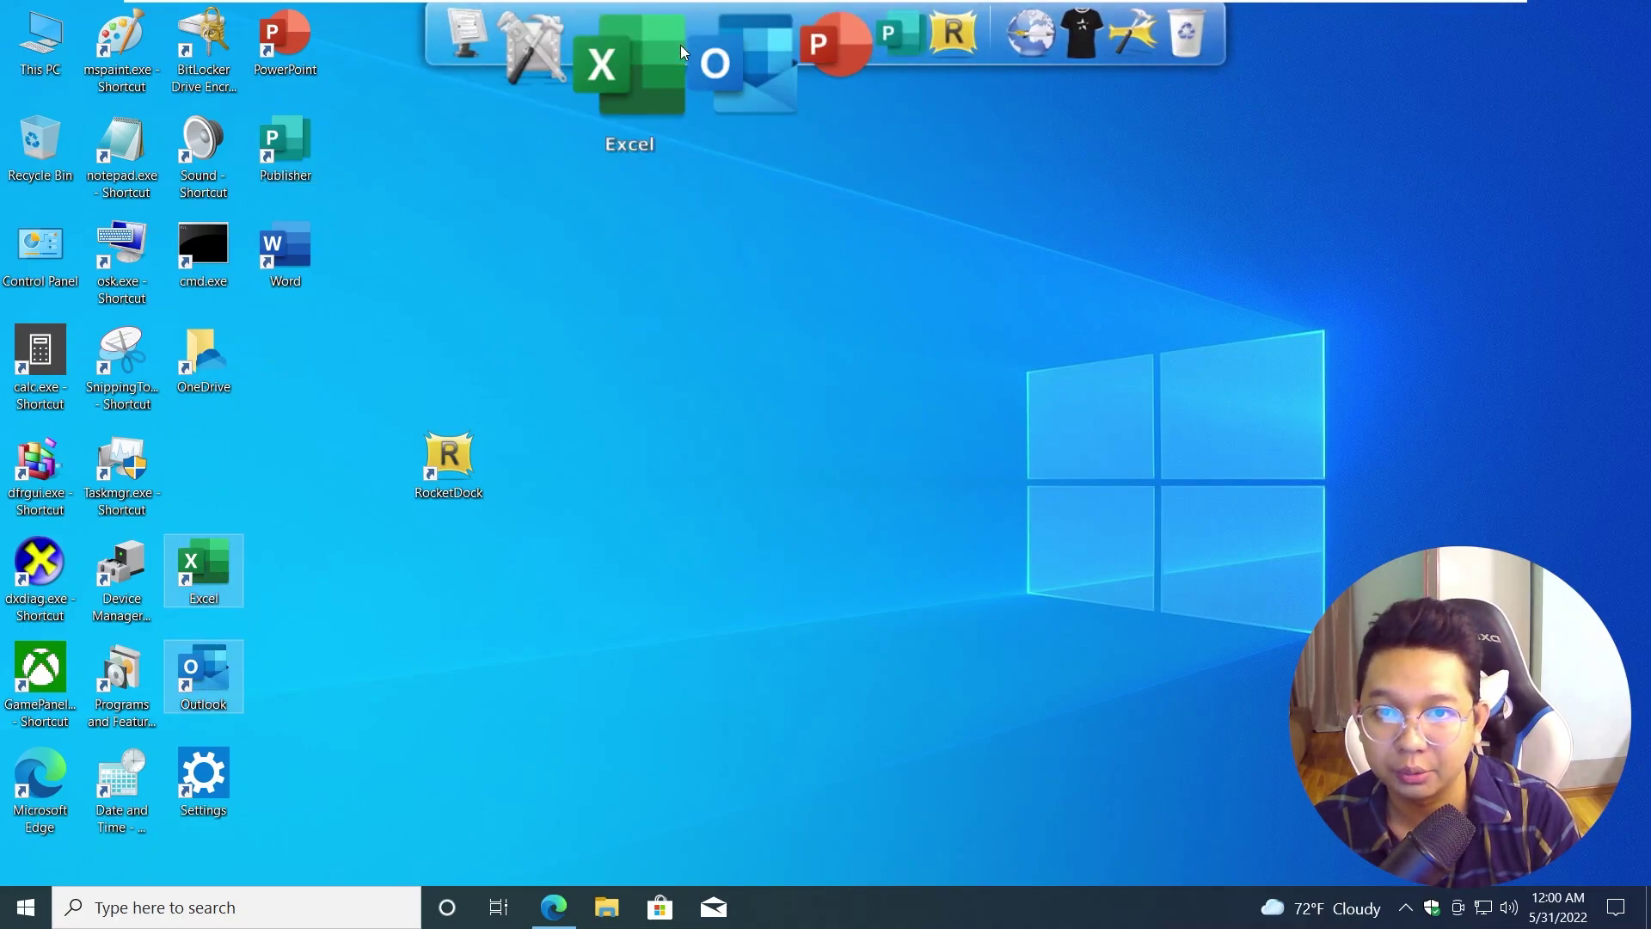
pyautogui.moveTo(147, 862); pyautogui.dragTo(728, 45)
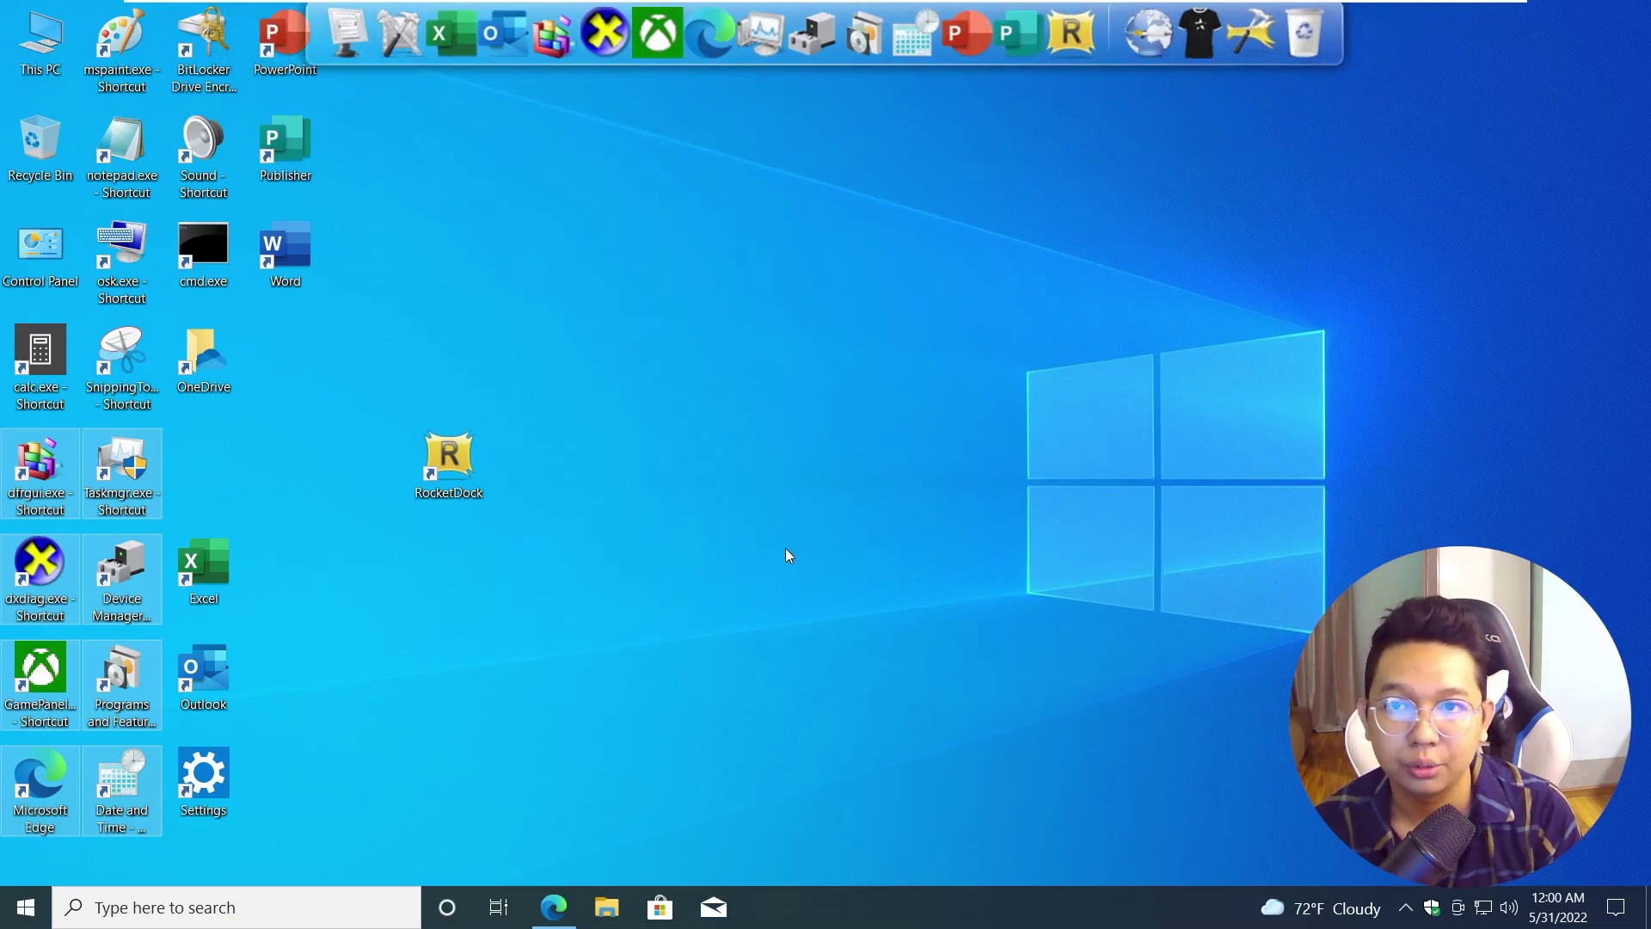
pyautogui.click(996, 473)
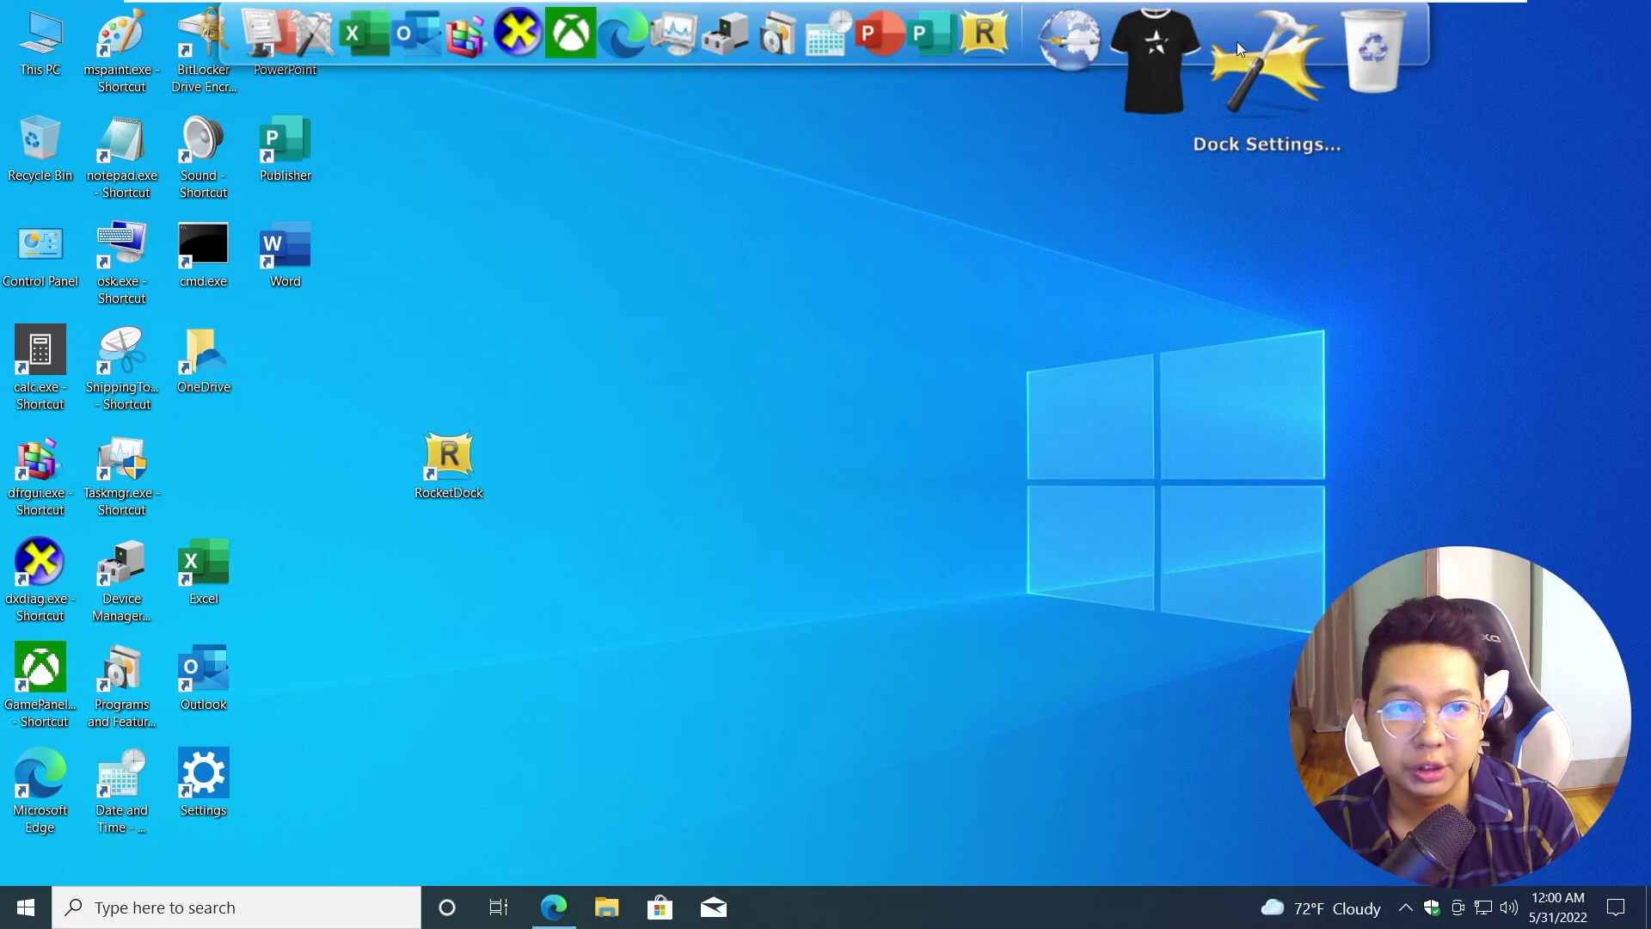
# Open the dock settings and review the Icons, Position, Style, Behavior, About and General pages.
pyautogui.rightClick(1233, 32)
pyautogui.click(1309, 126)
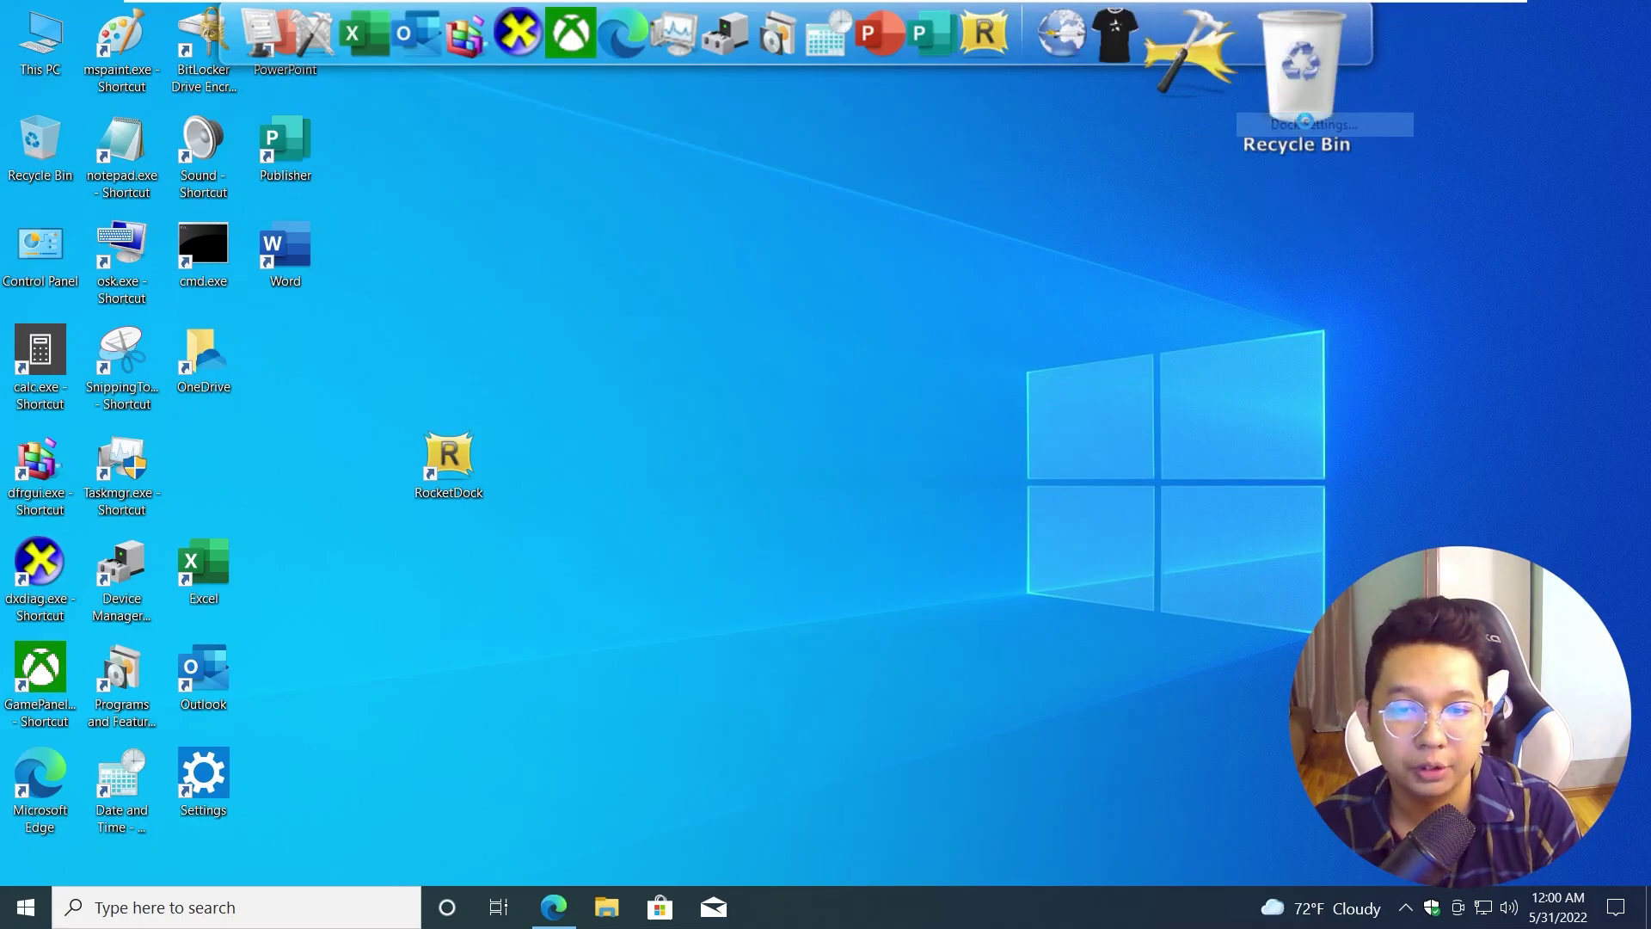
pyautogui.click(619, 320)
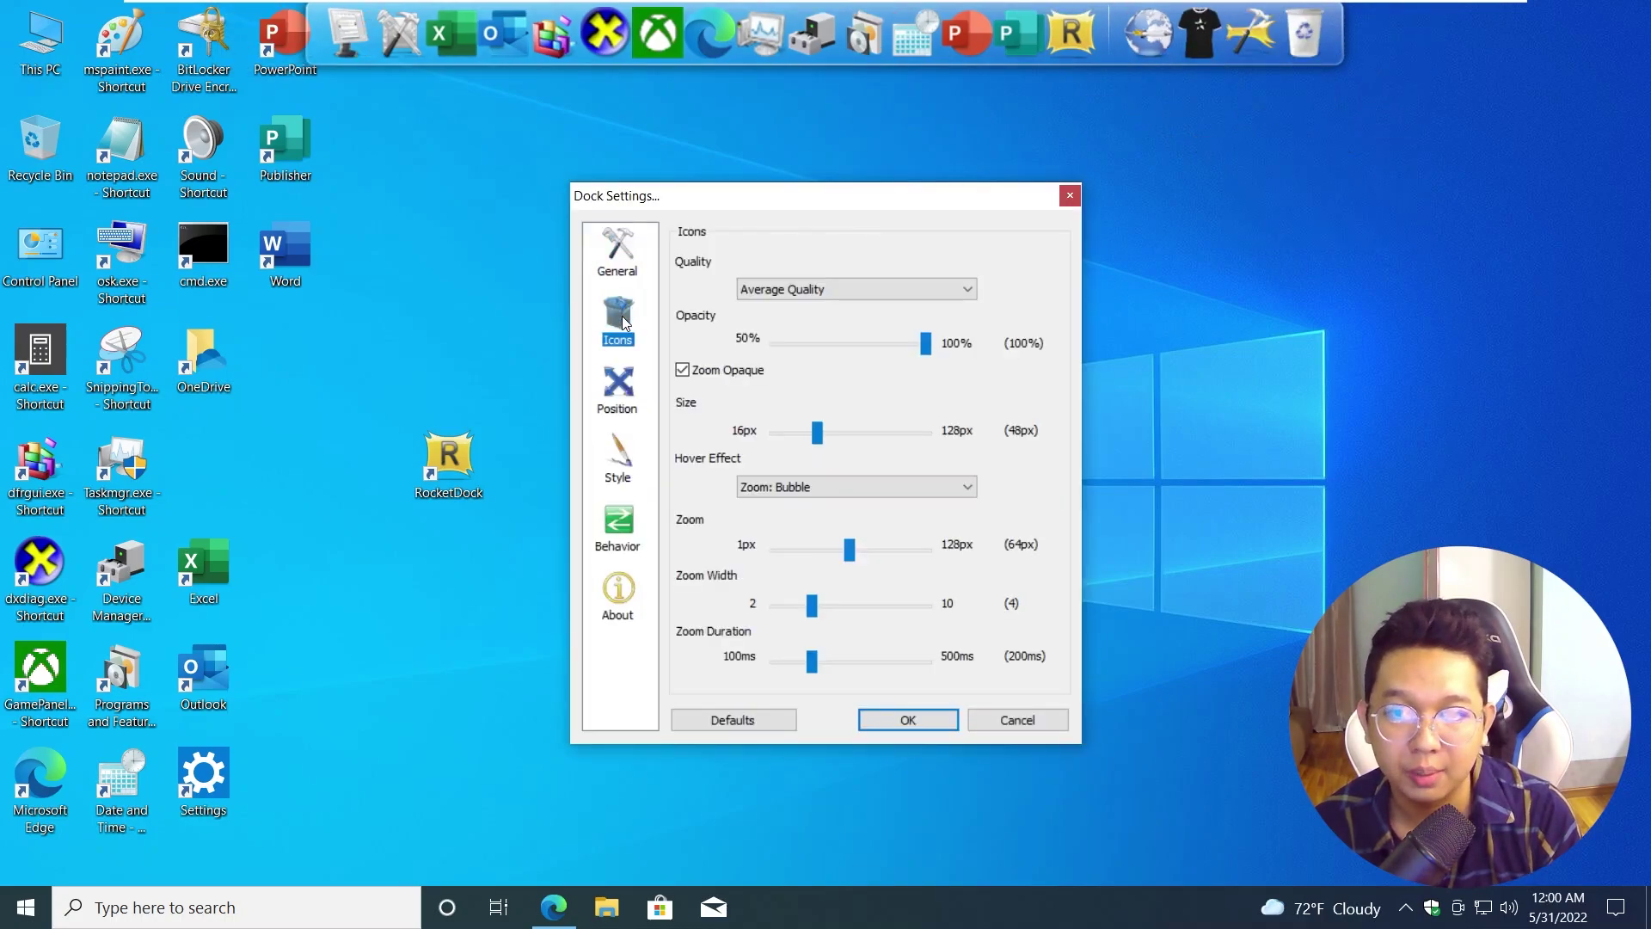
pyautogui.click(621, 402)
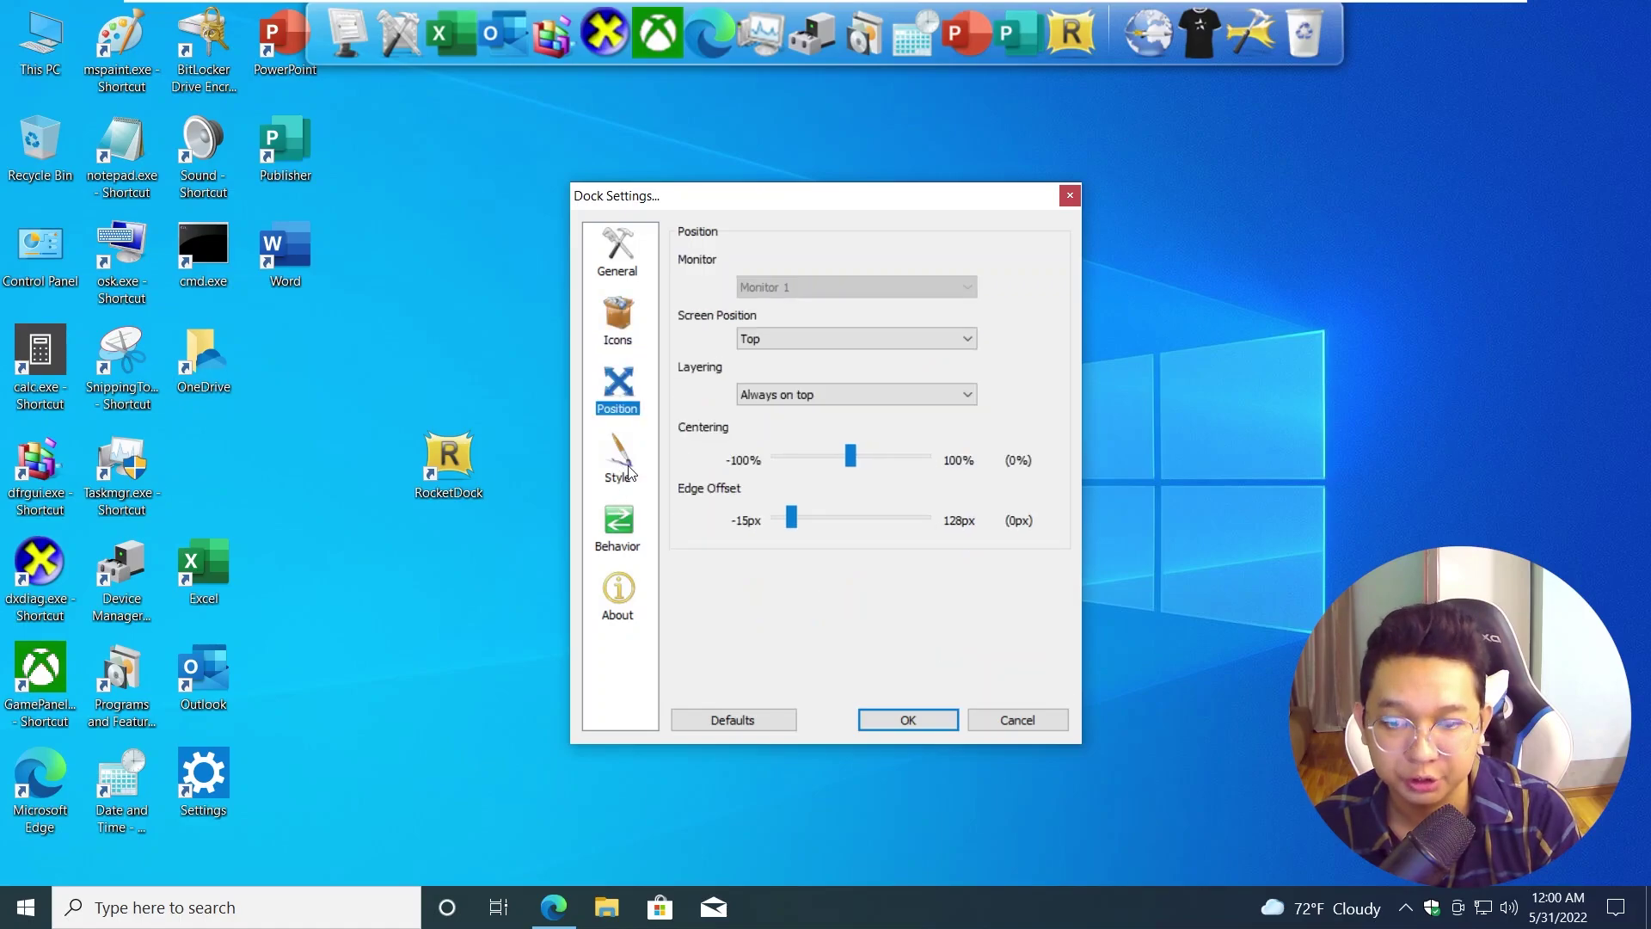
pyautogui.click(628, 467)
pyautogui.click(614, 526)
pyautogui.click(613, 598)
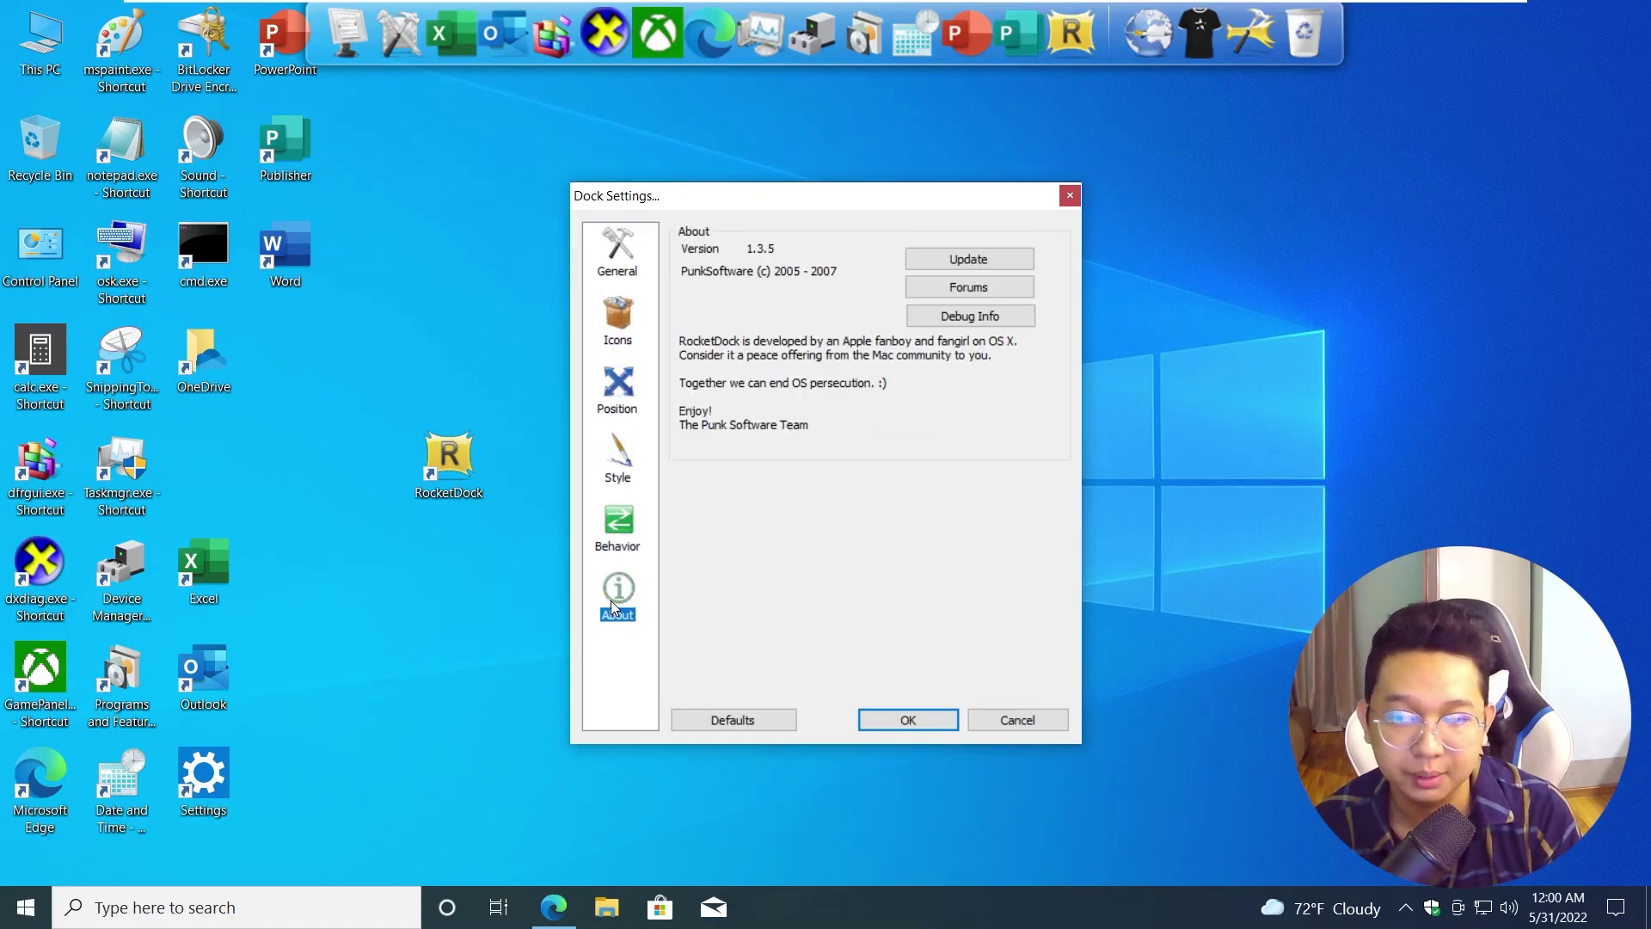
pyautogui.click(619, 253)
pyautogui.click(610, 310)
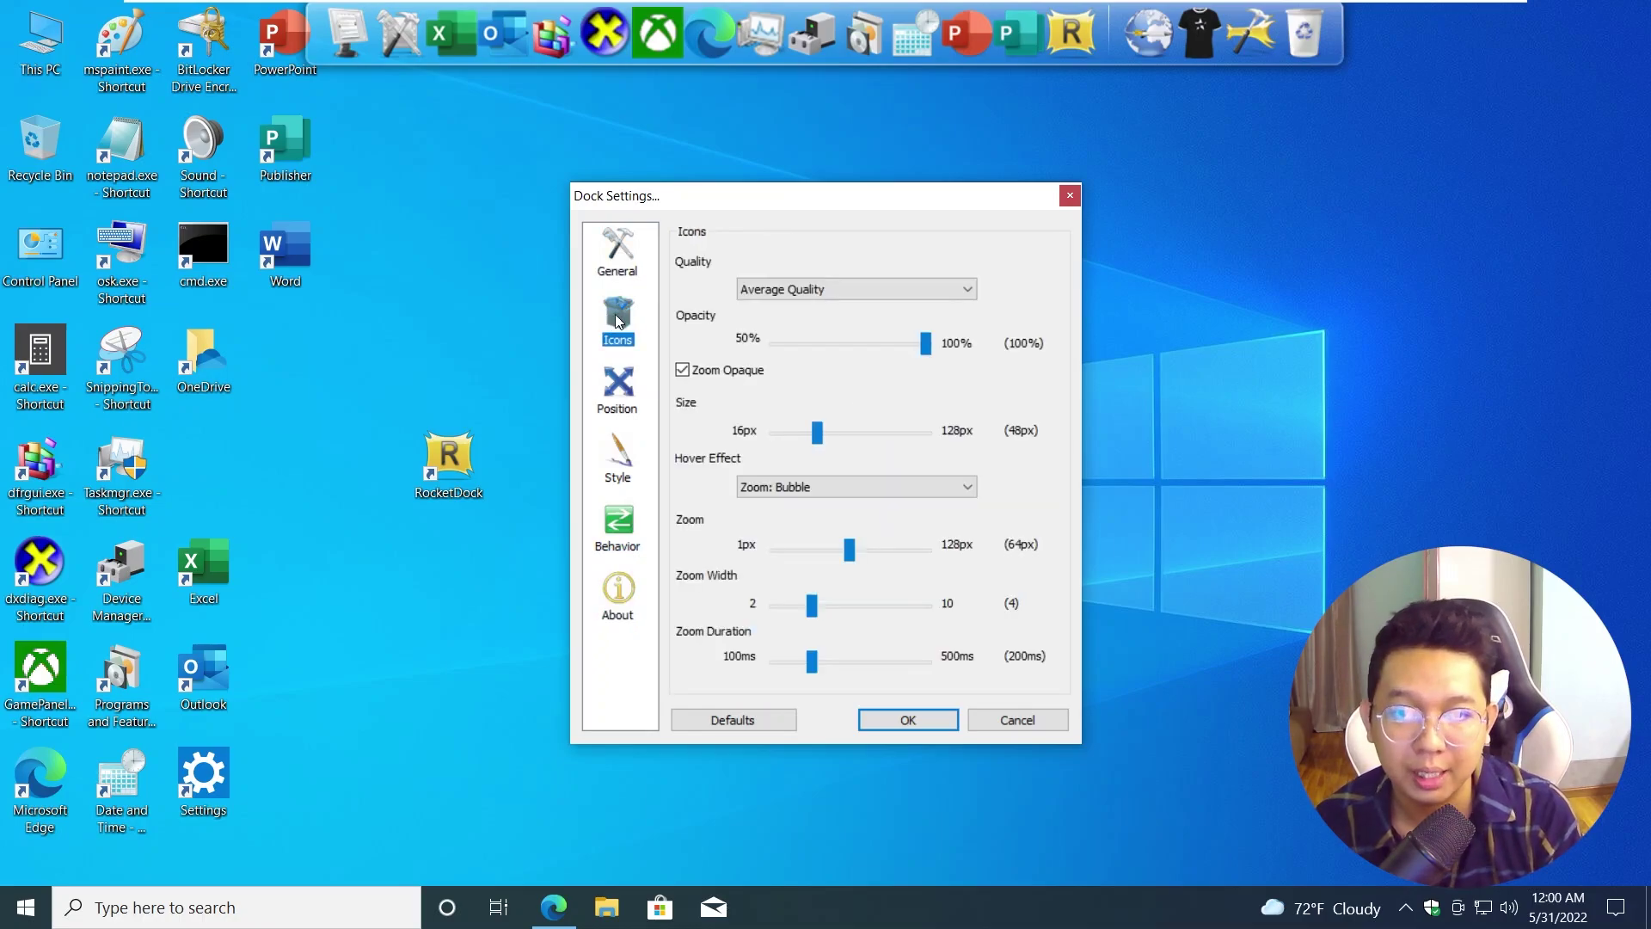
# In the dock's position settings, try the Bottom screen position and set it to Right.
pyautogui.click(636, 398)
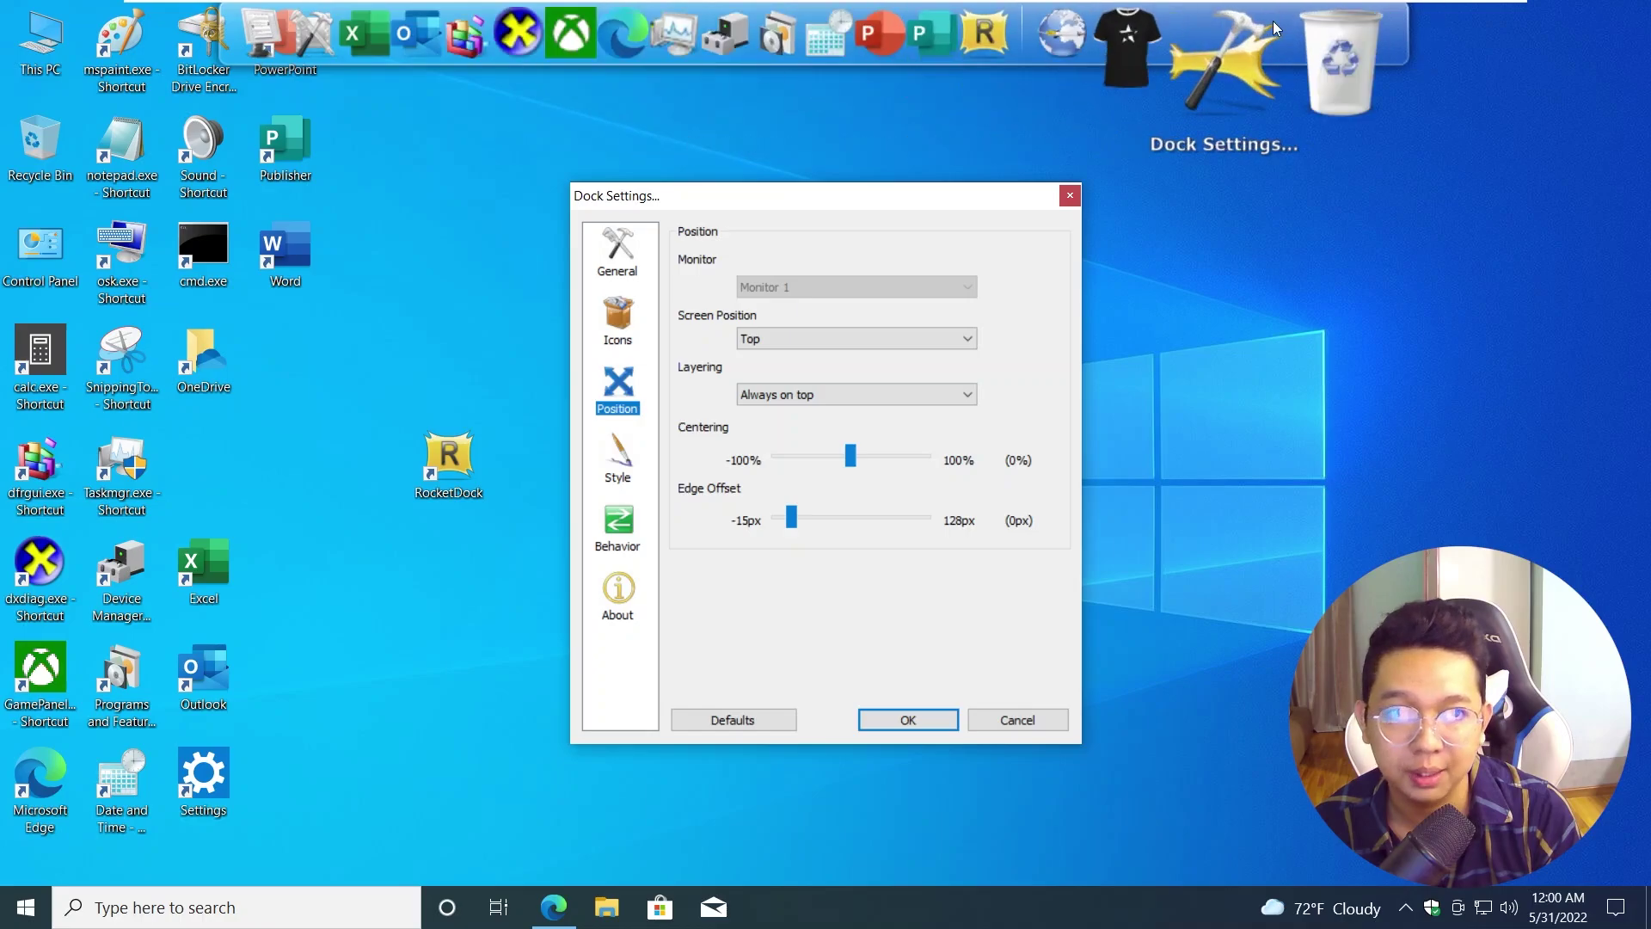
pyautogui.click(772, 339)
pyautogui.click(767, 372)
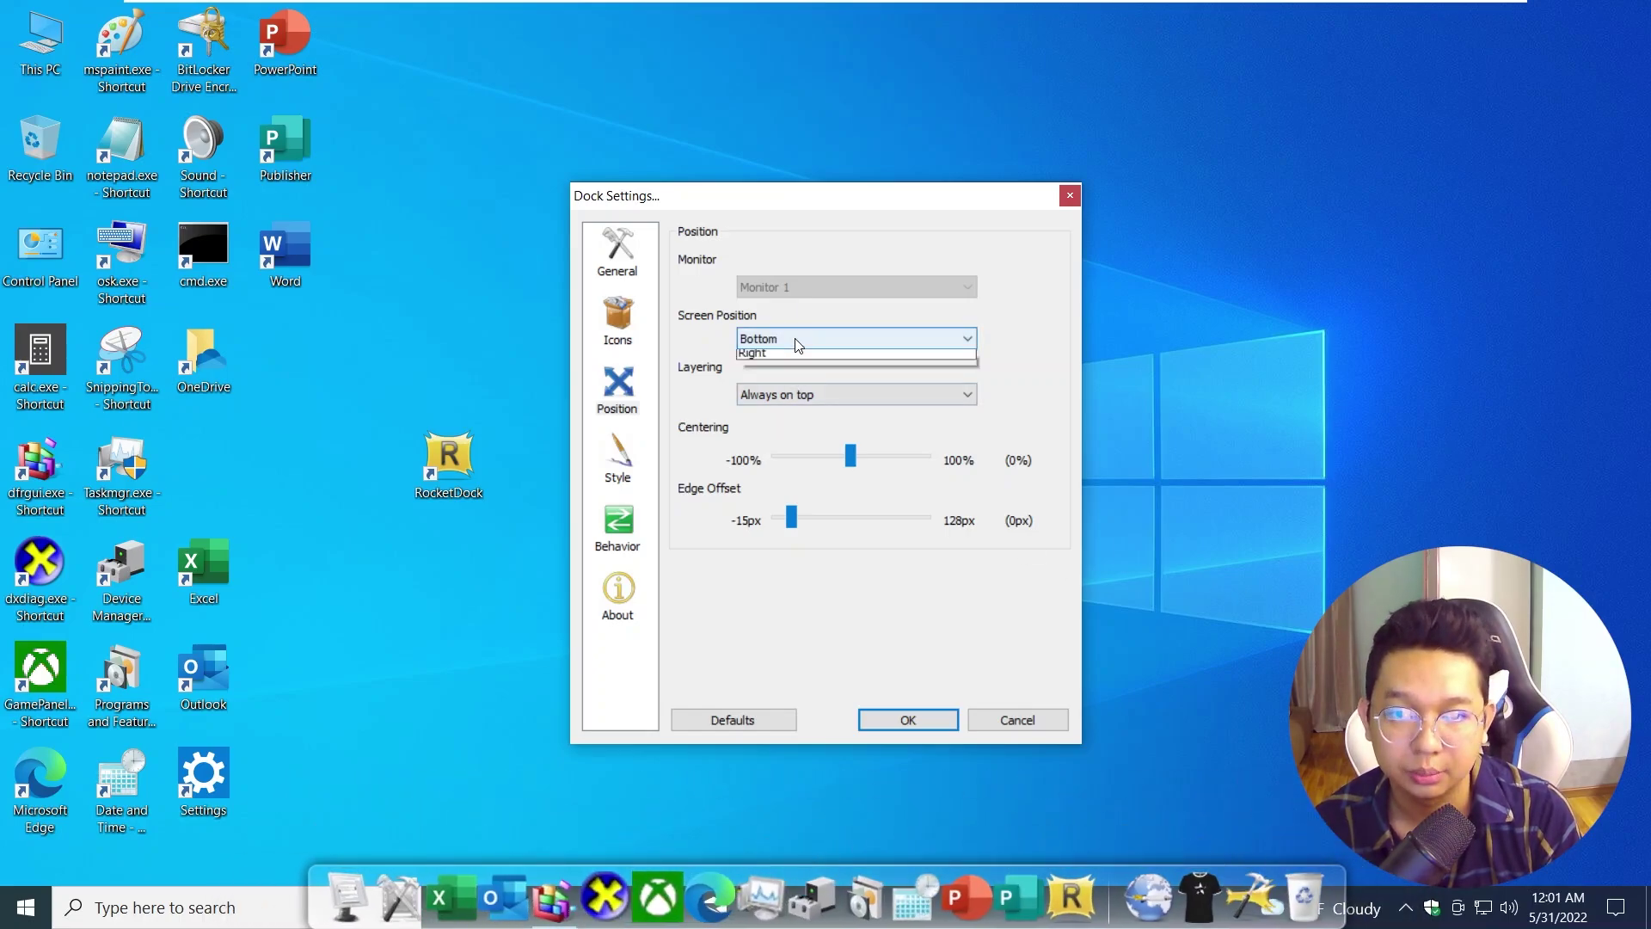
pyautogui.click(772, 392)
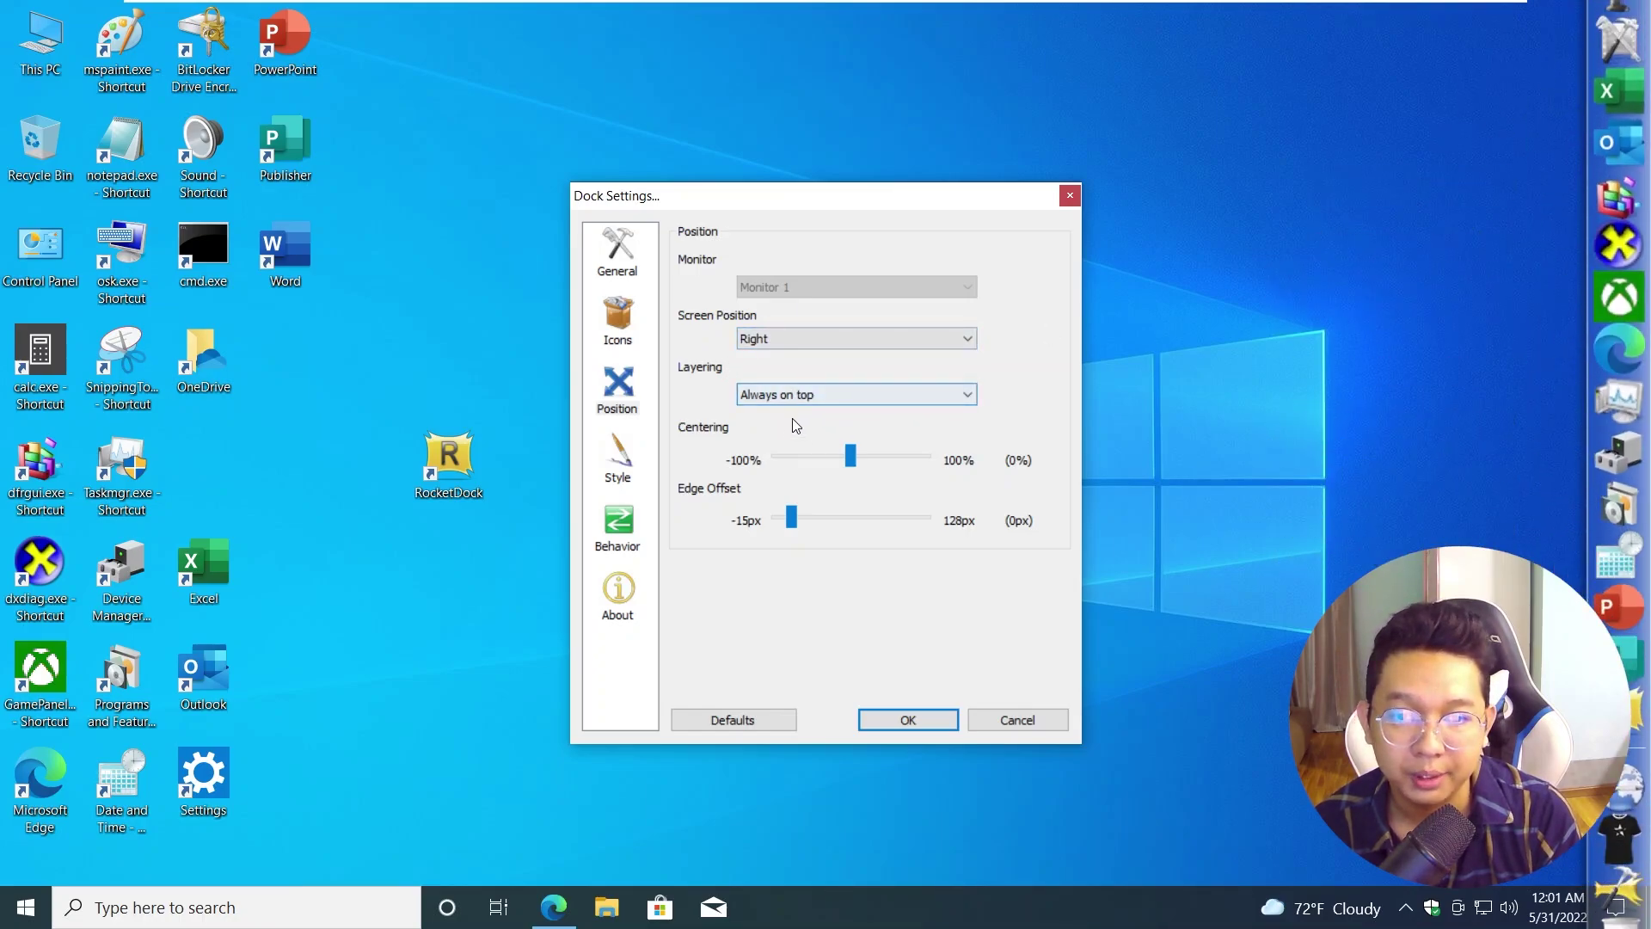
# Try the Normal and Always on bottom layering options for the dock, and return layering to Always on top.
pyautogui.click(772, 394)
pyautogui.click(772, 429)
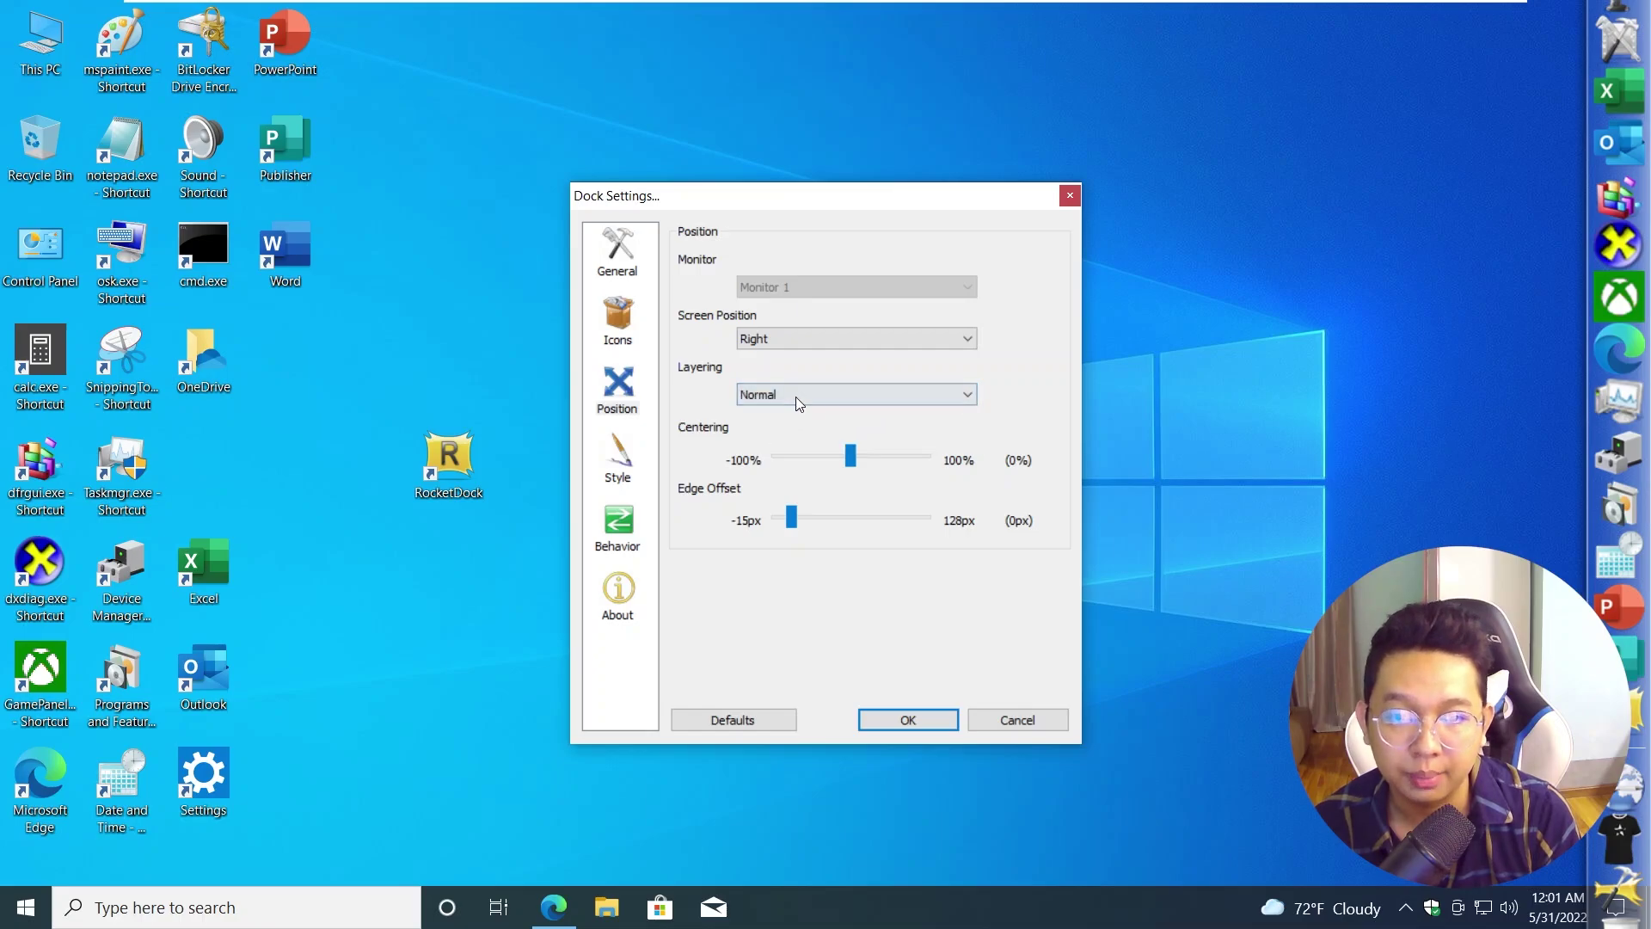
pyautogui.click(797, 396)
pyautogui.click(788, 441)
pyautogui.click(848, 395)
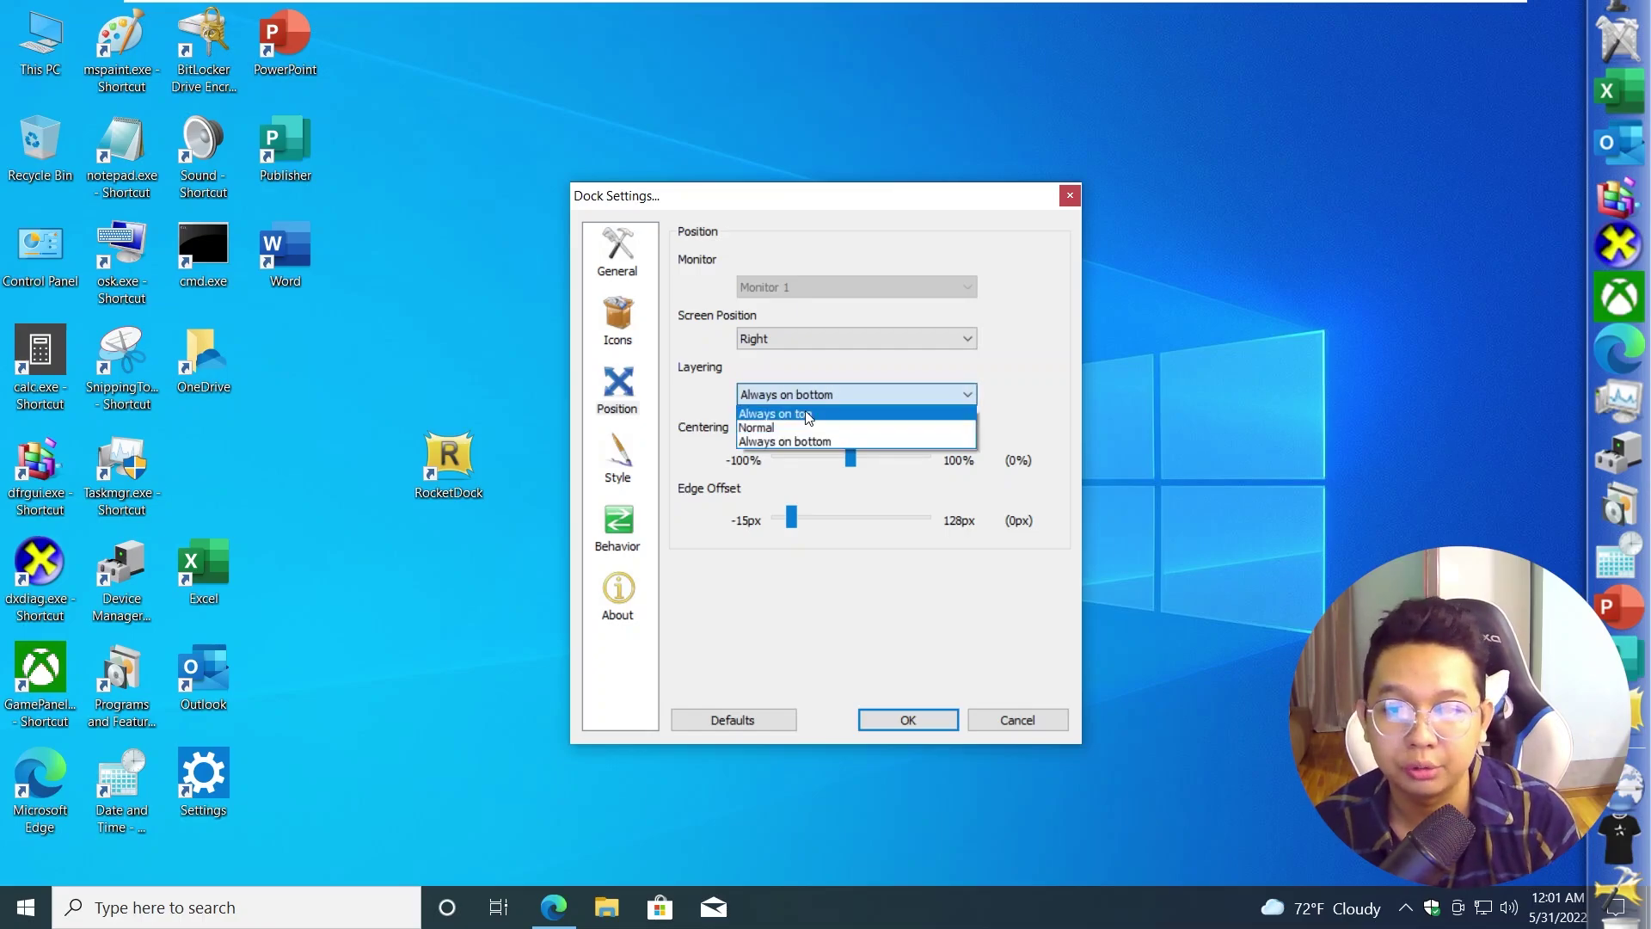
pyautogui.click(807, 414)
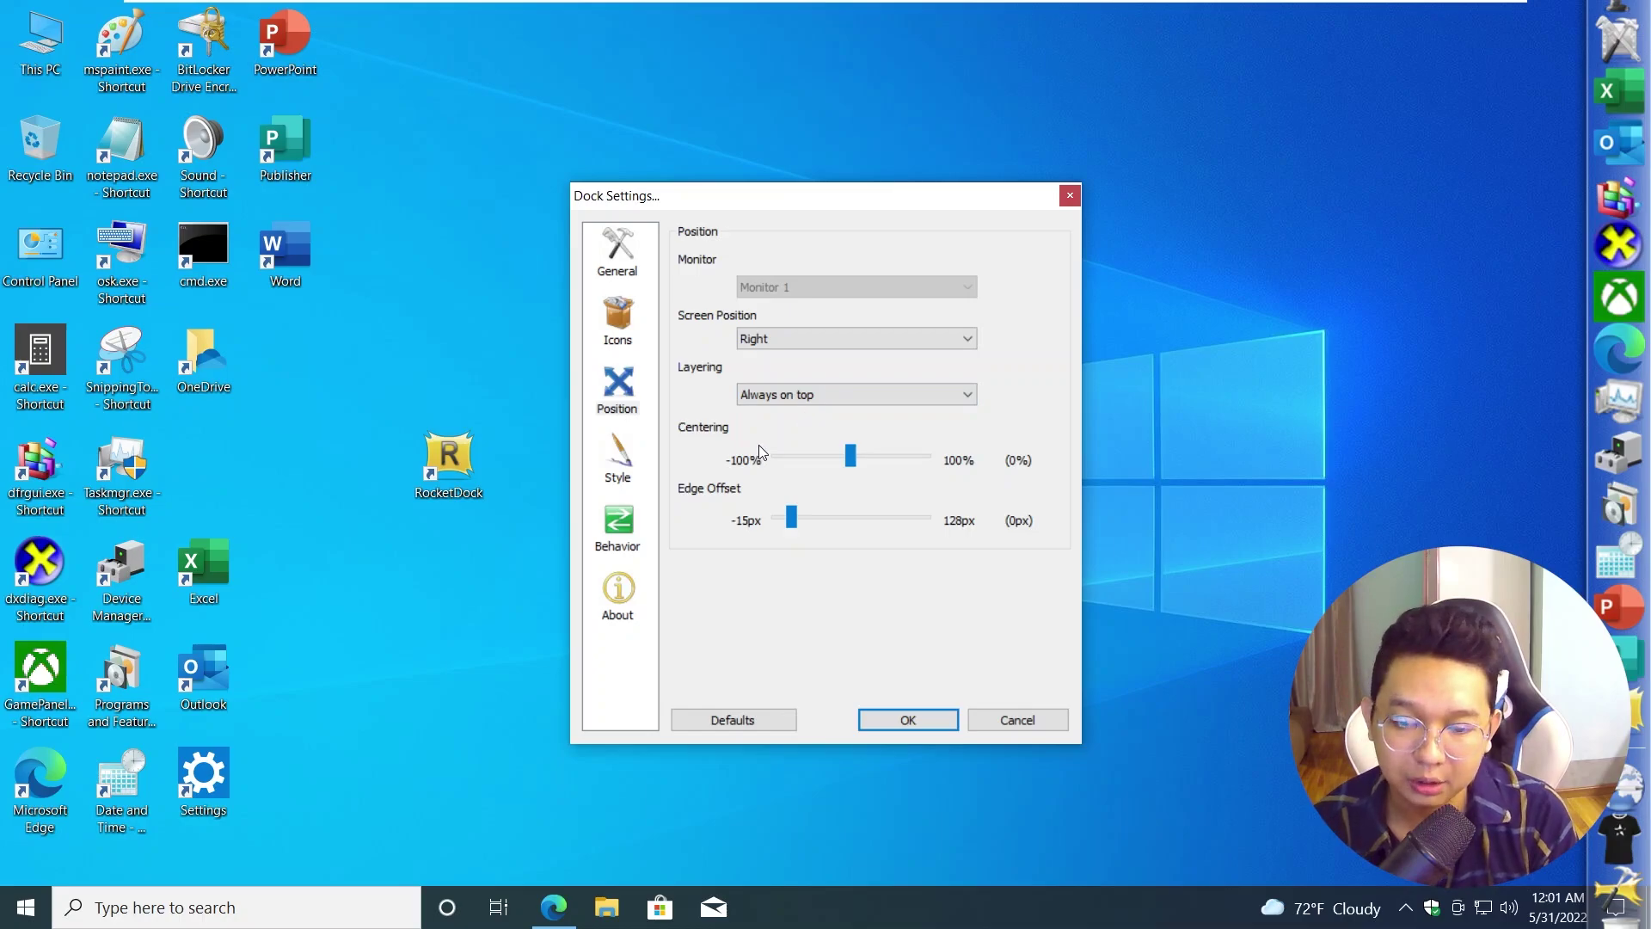
# Bring up the Edge window behind the settings, set the dock's layering to Always on bottom, apply it and minimize Edge.
pyautogui.click(566, 924)
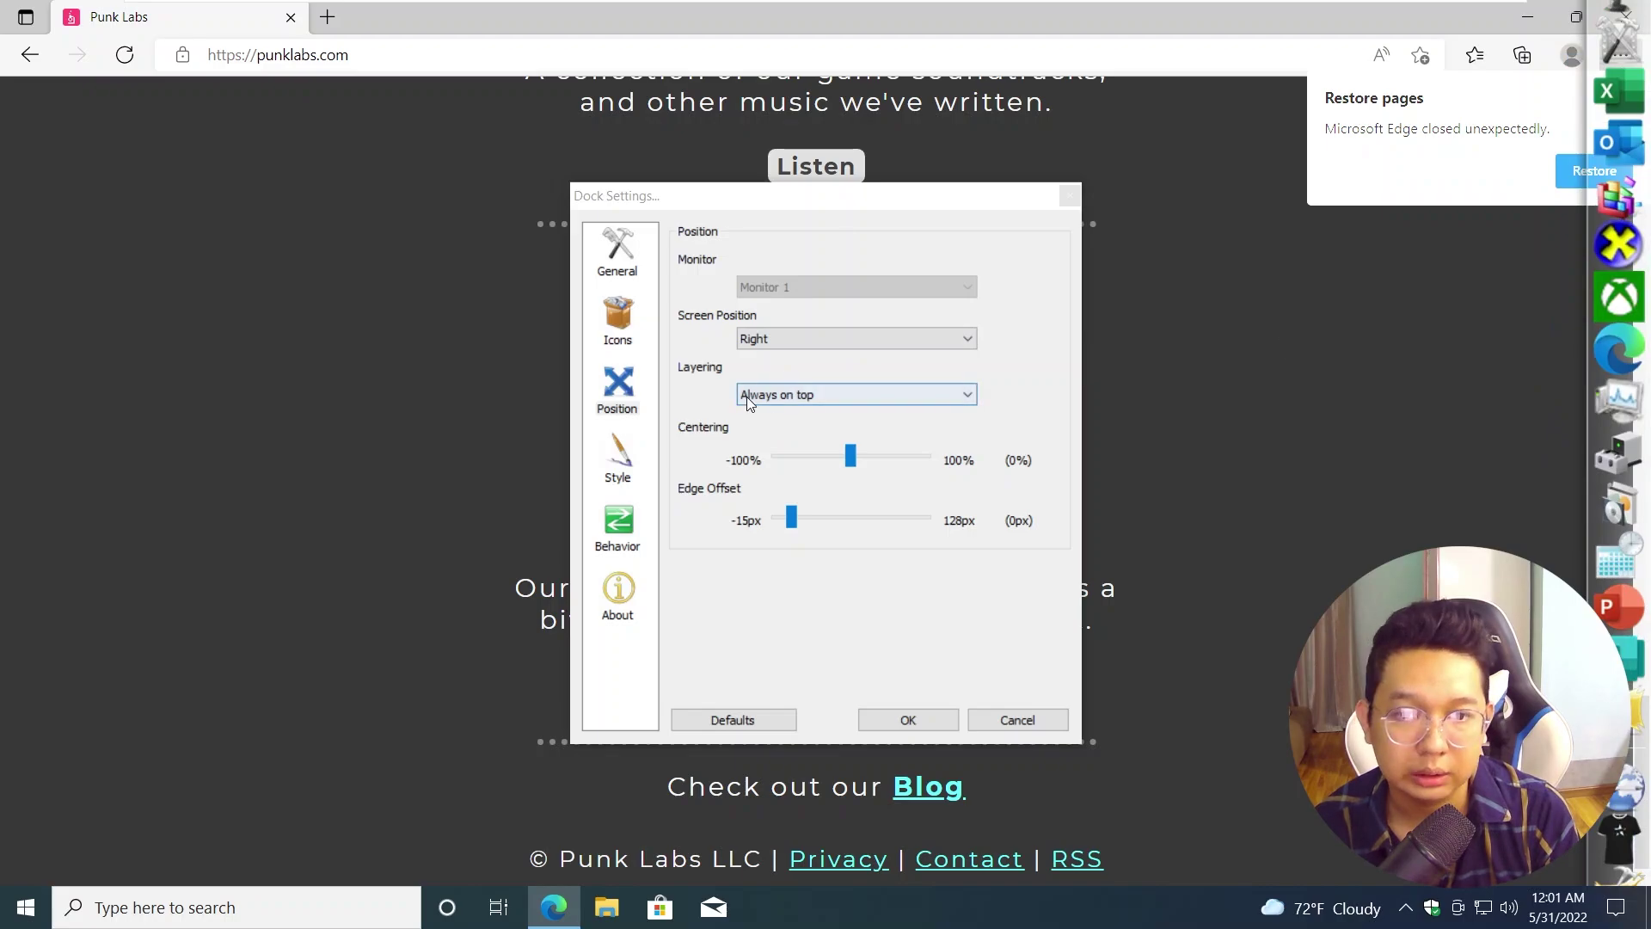
pyautogui.click(798, 398)
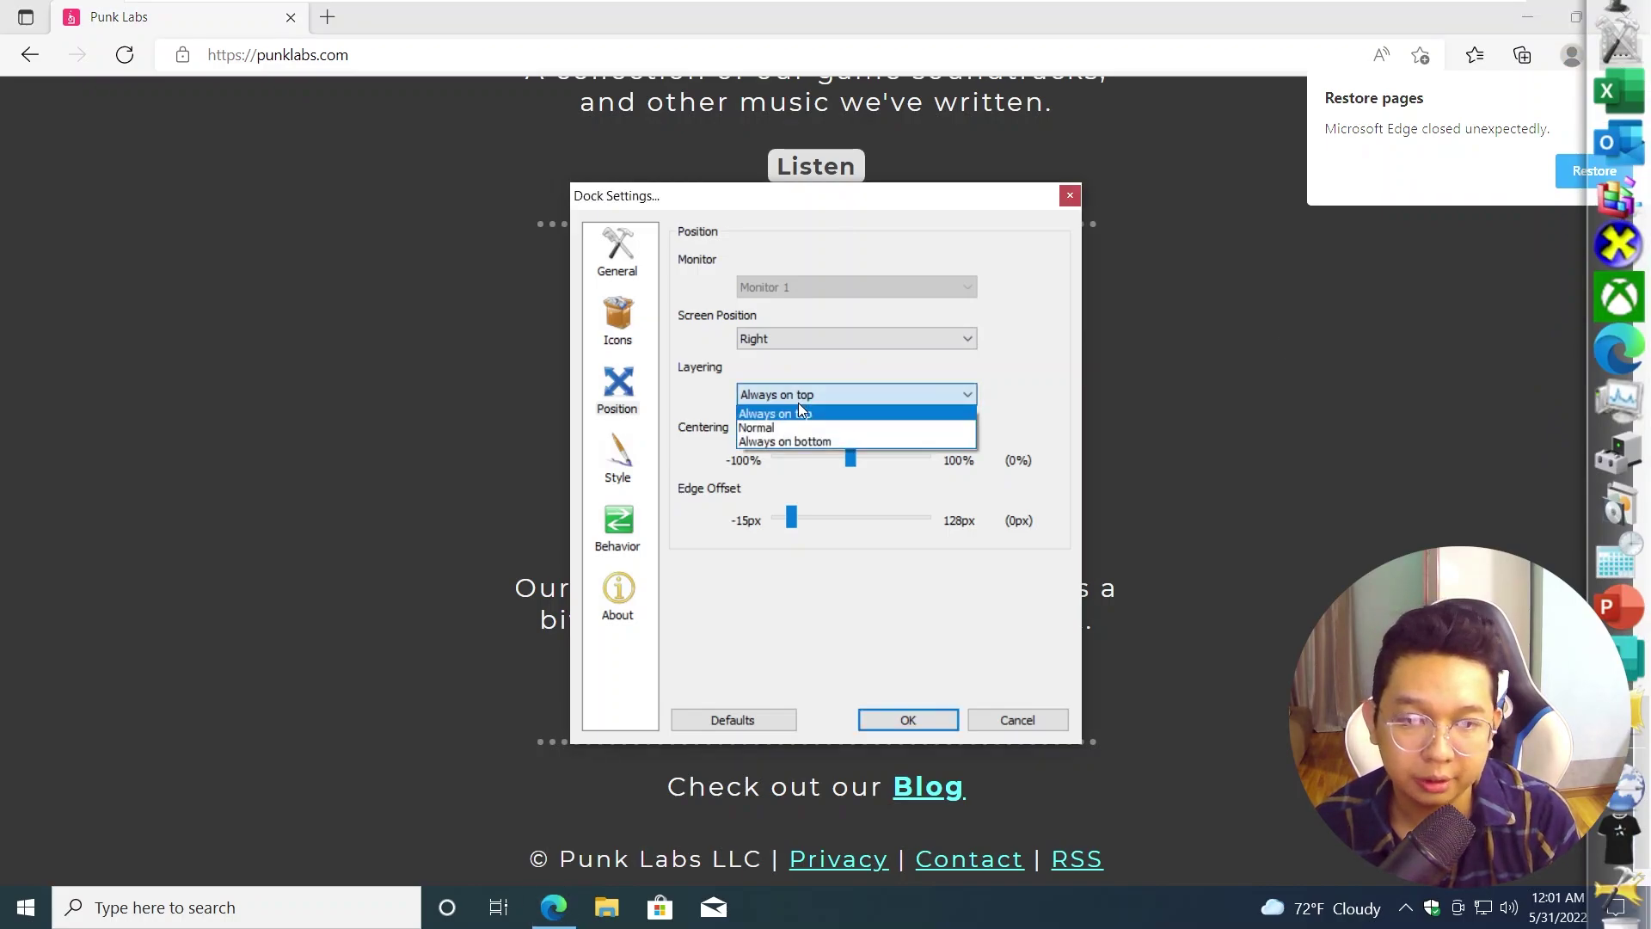
pyautogui.click(790, 441)
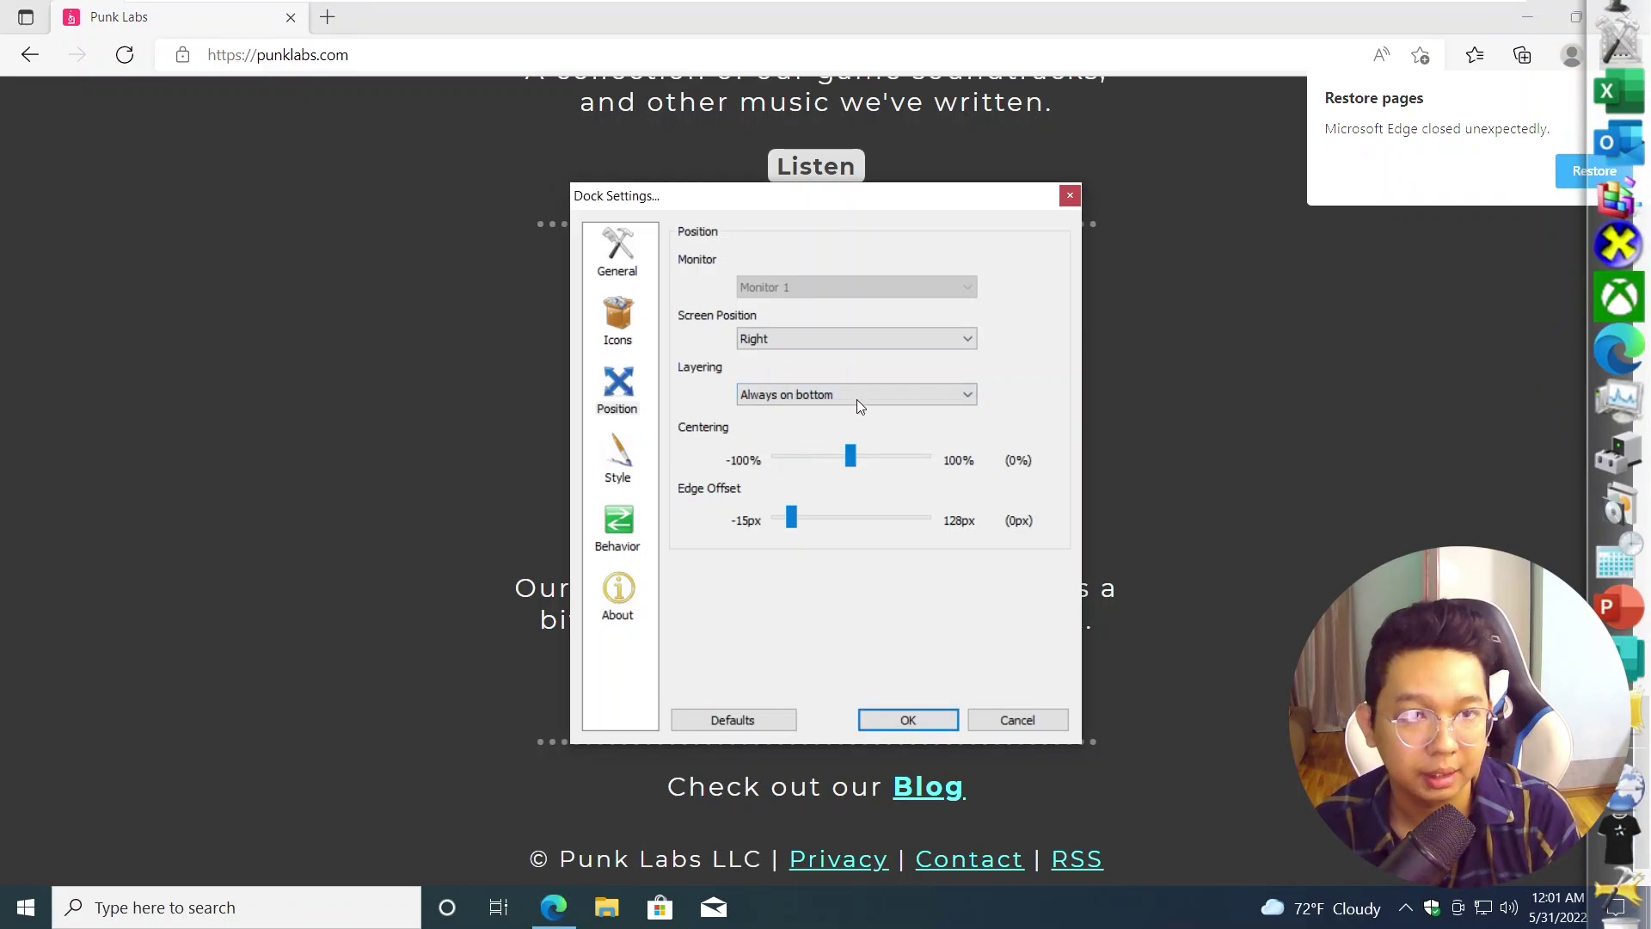
pyautogui.click(924, 720)
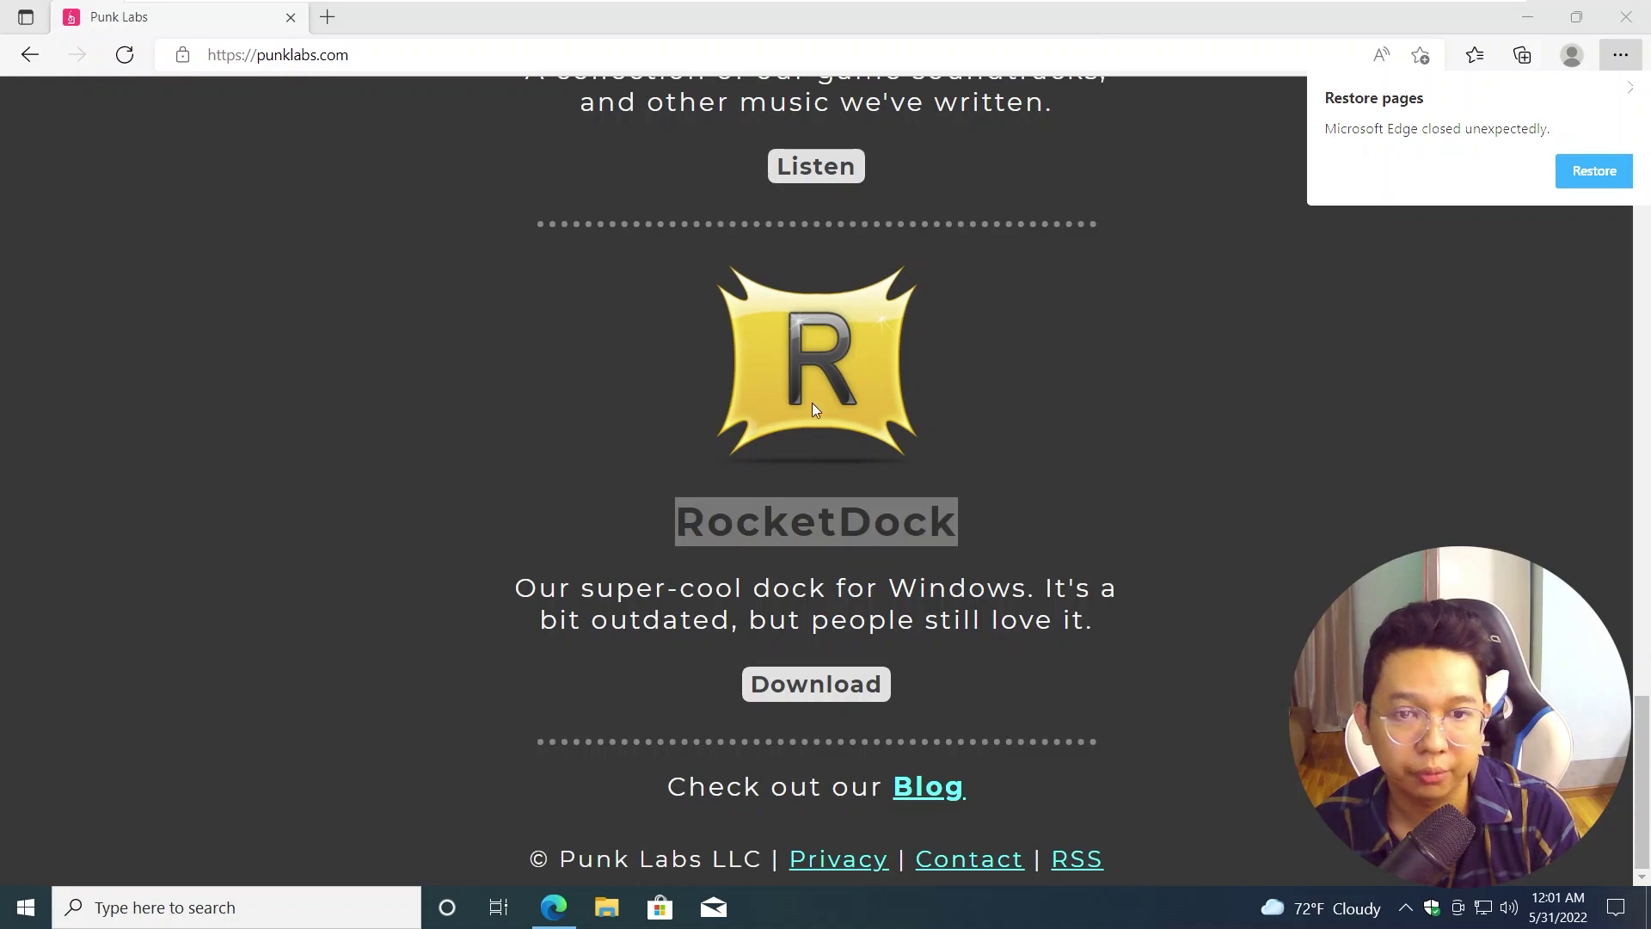
pyautogui.click(1528, 17)
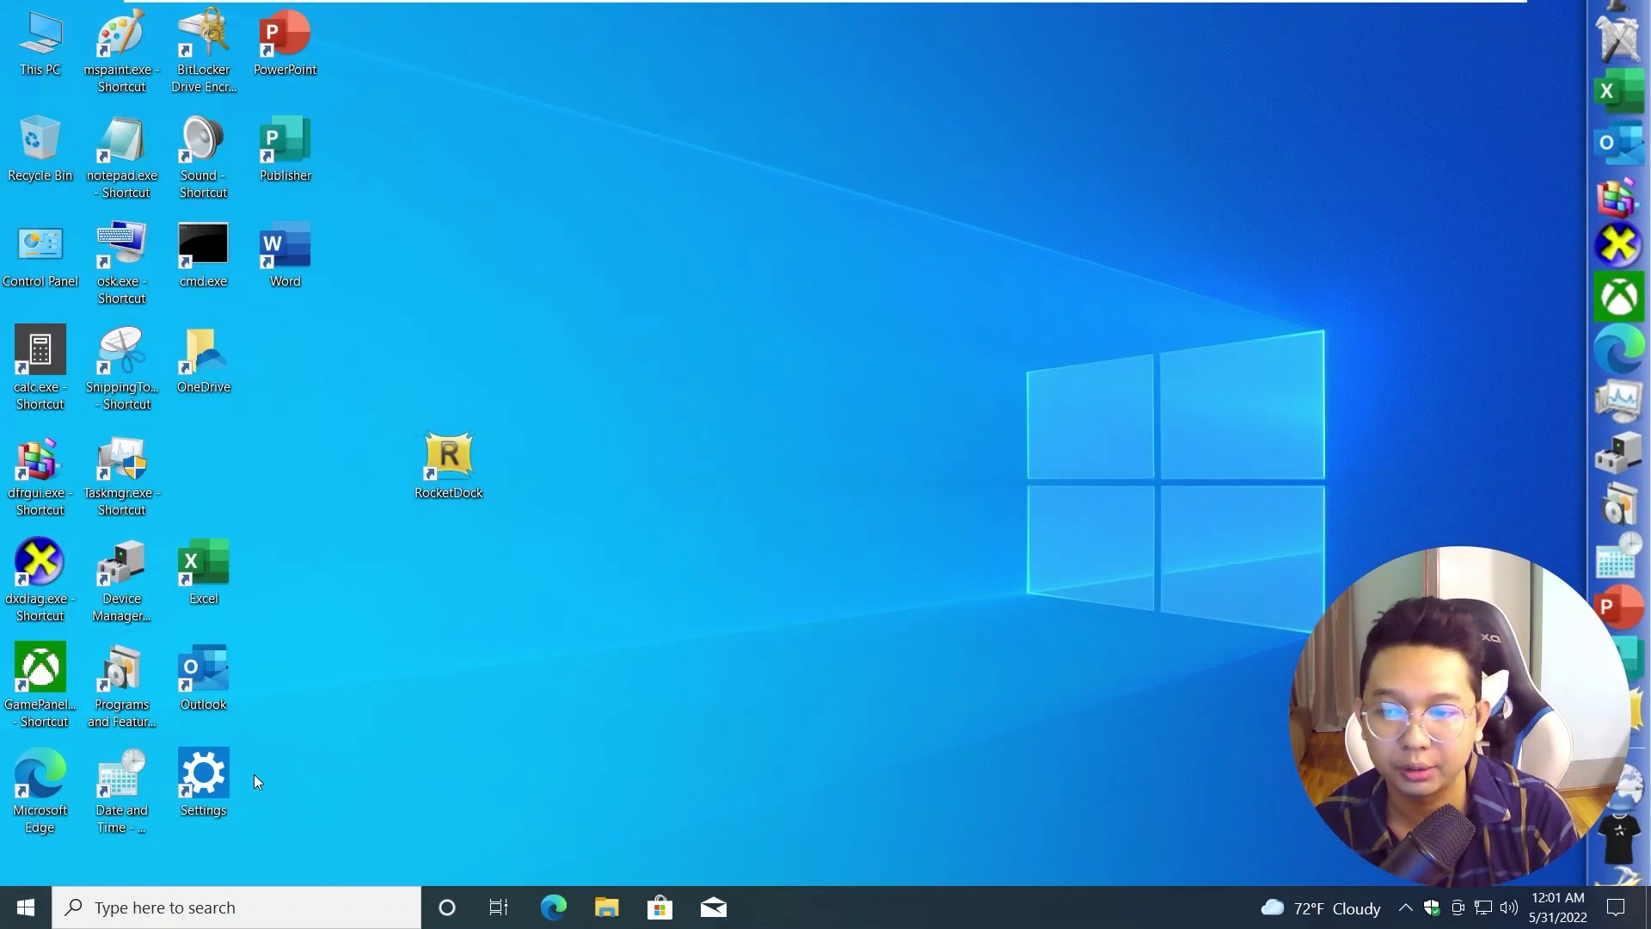
# Check the dock's layering by moving and maximizing a File Explorer window over it, and minimize that window.
pyautogui.click(607, 917)
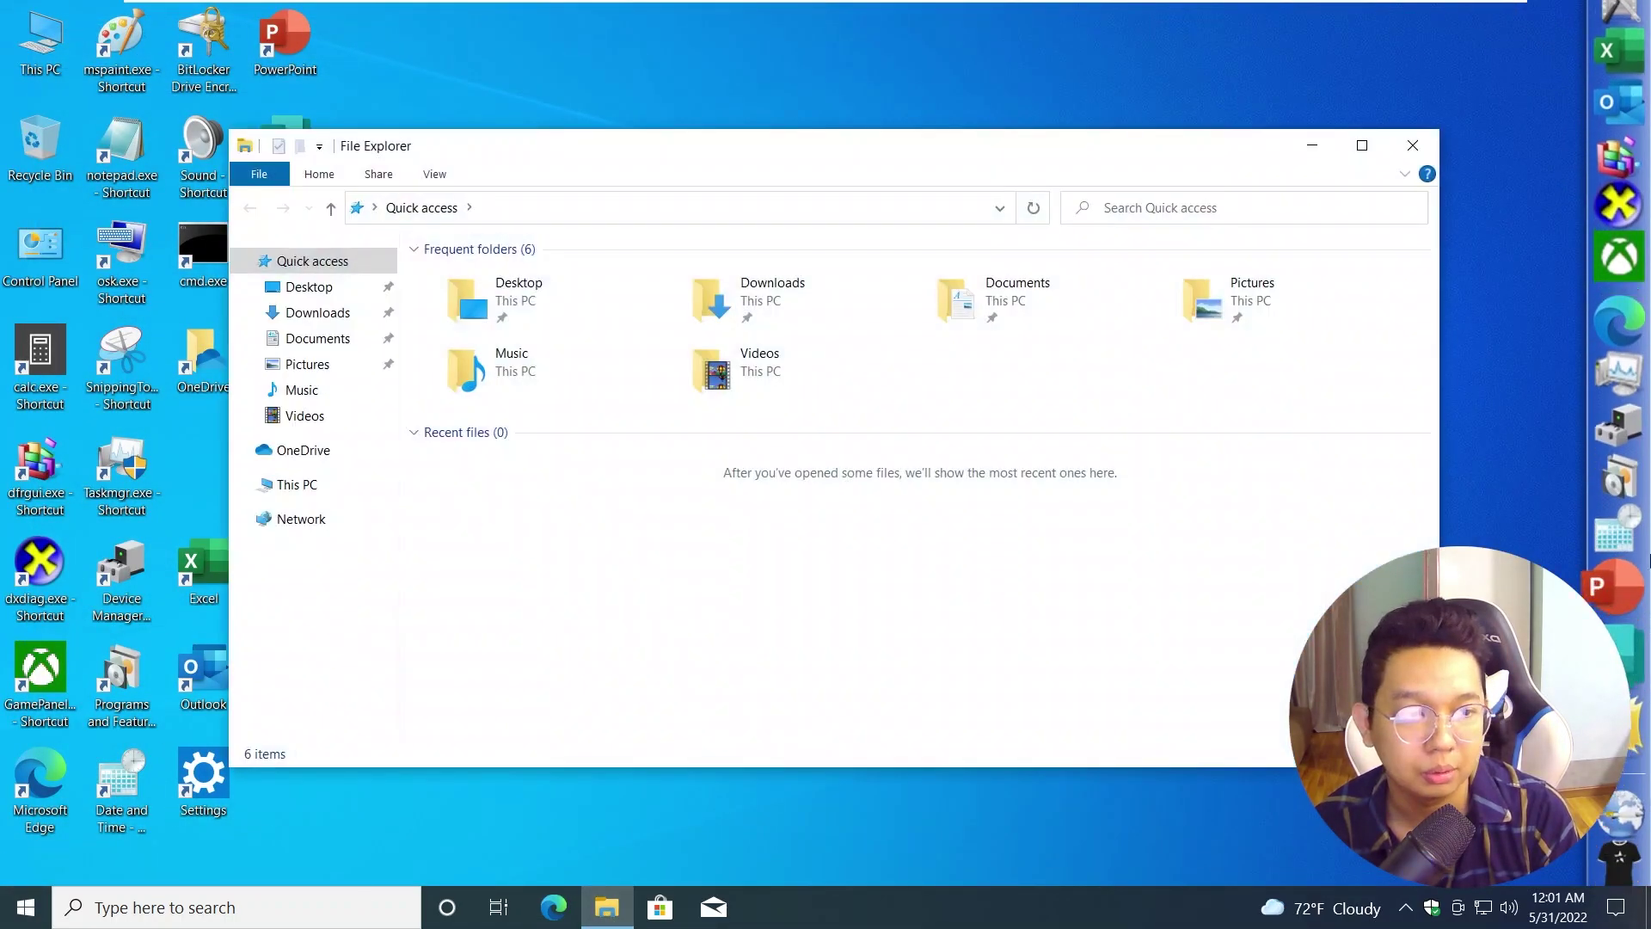
pyautogui.moveTo(1400, 163); pyautogui.dragTo(969, 249)
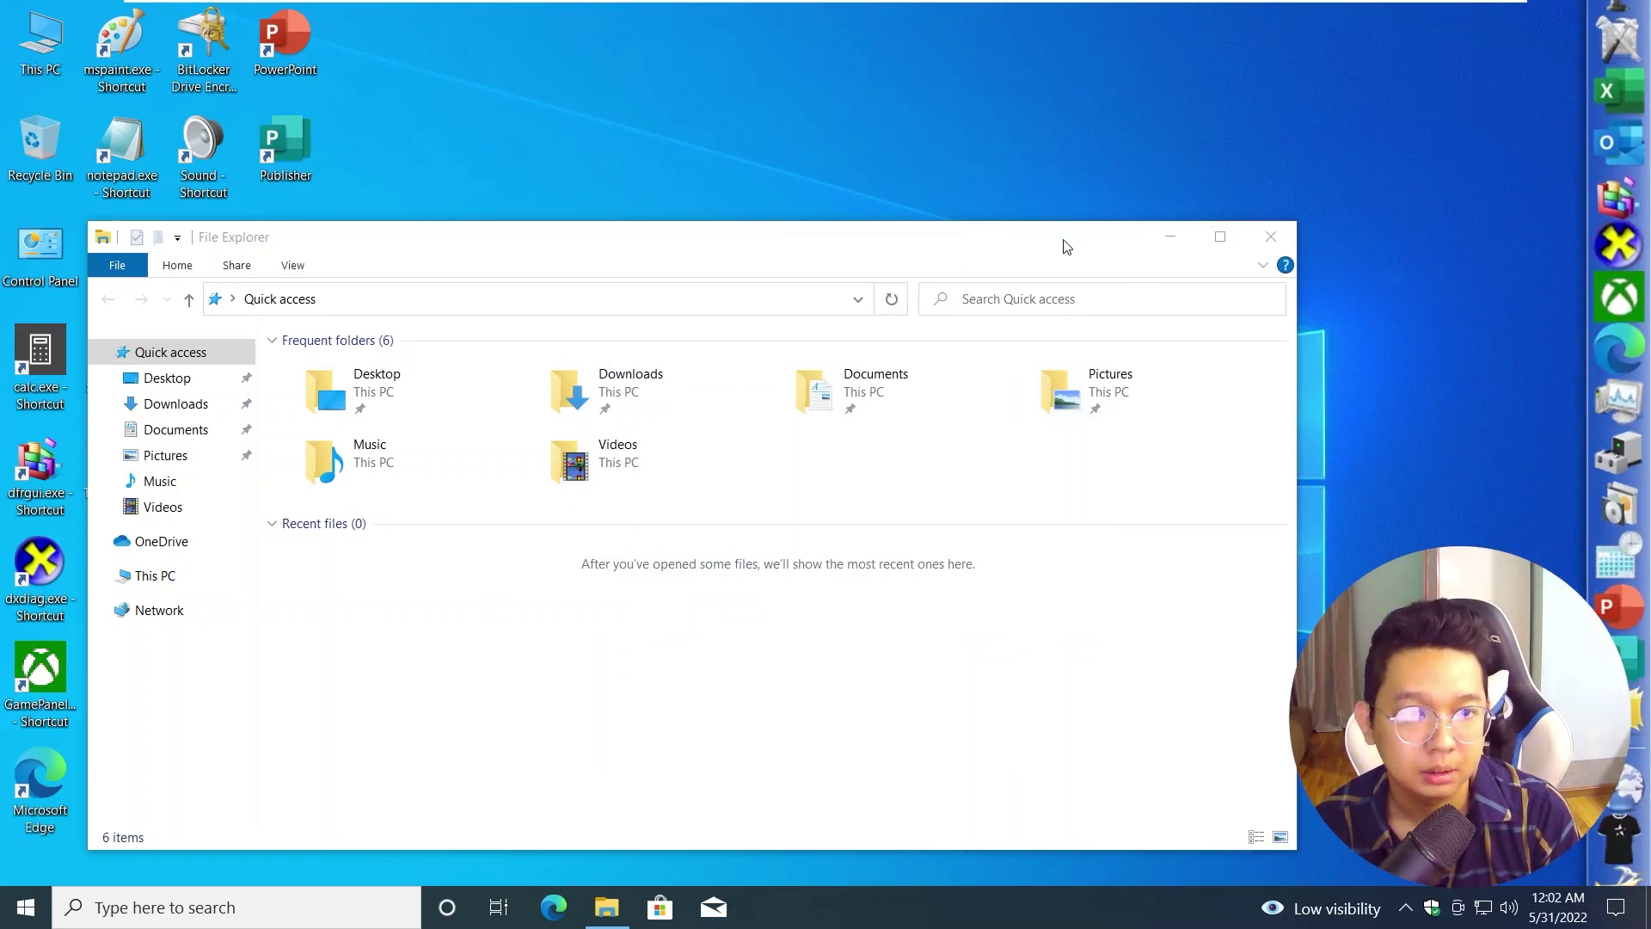
pyautogui.moveTo(1066, 247); pyautogui.dragTo(1328, 303)
pyautogui.doubleClick(1327, 303)
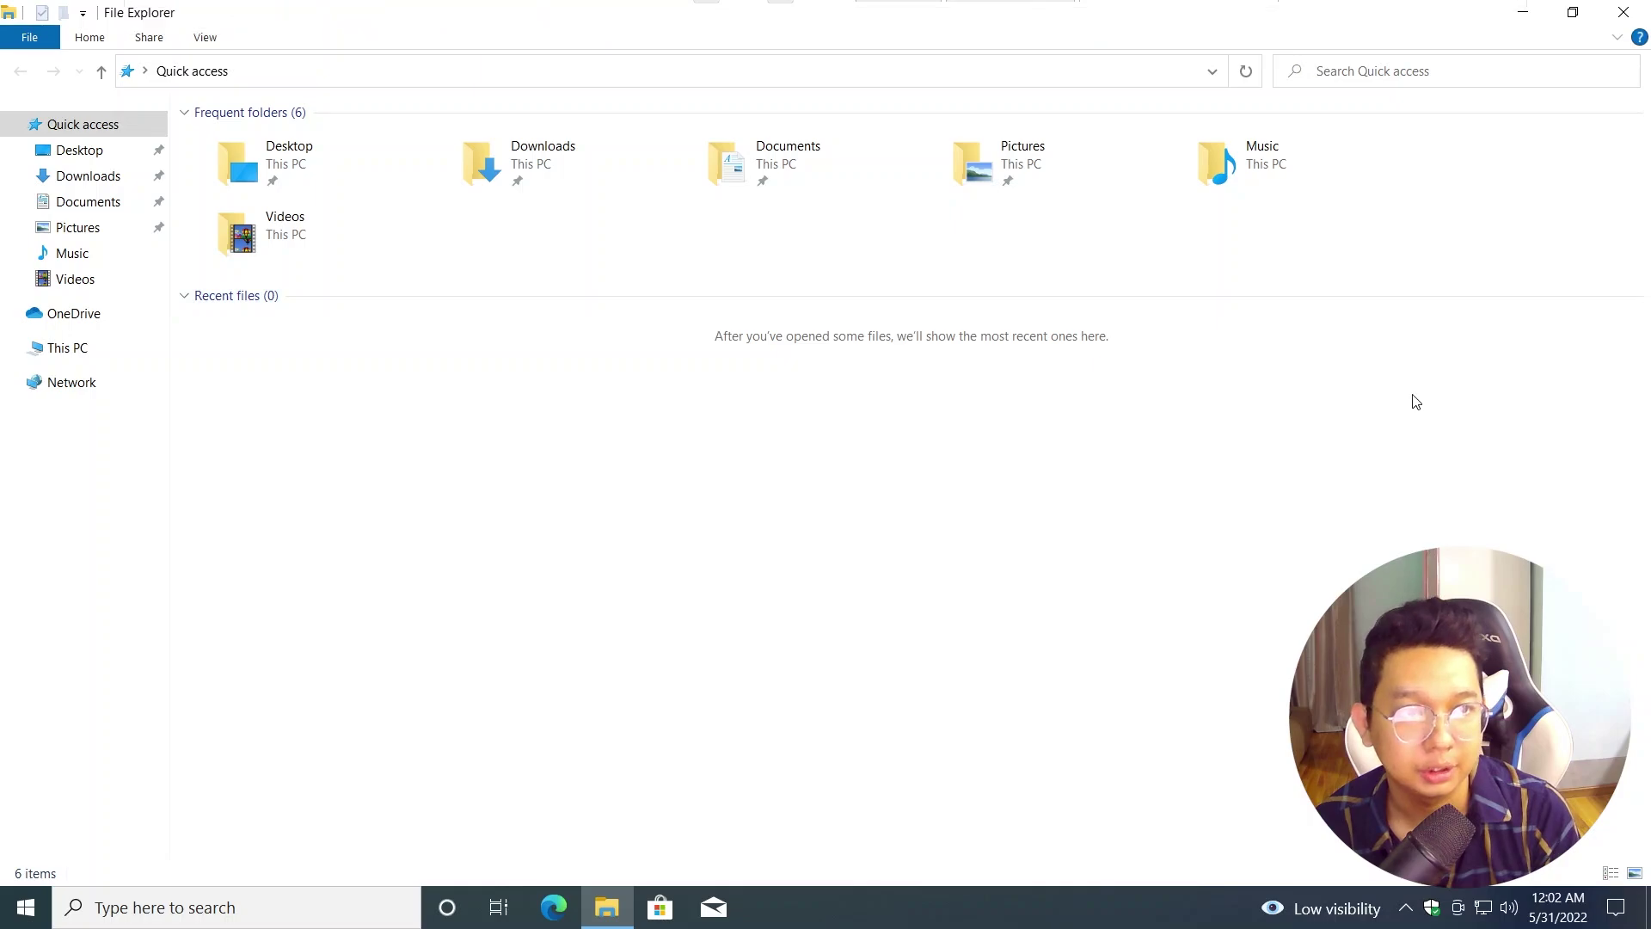
pyautogui.click(1521, 14)
# Reopen the dock settings and review the Icons, General, Position and Style pages.
pyautogui.rightClick(1613, 371)
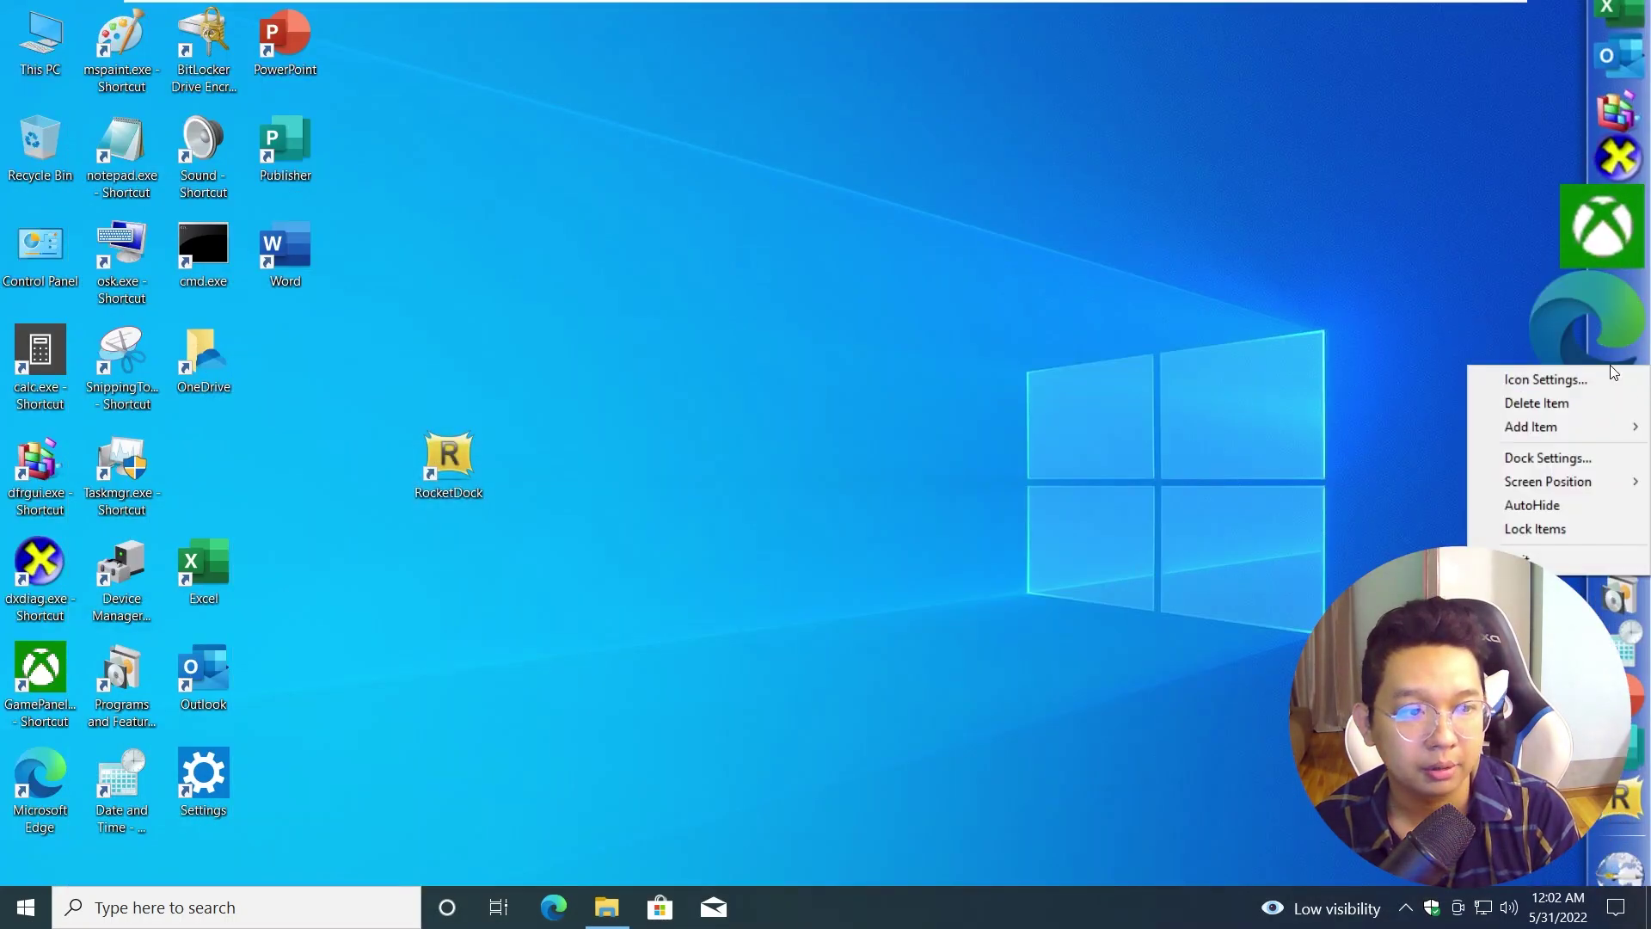
pyautogui.click(1536, 465)
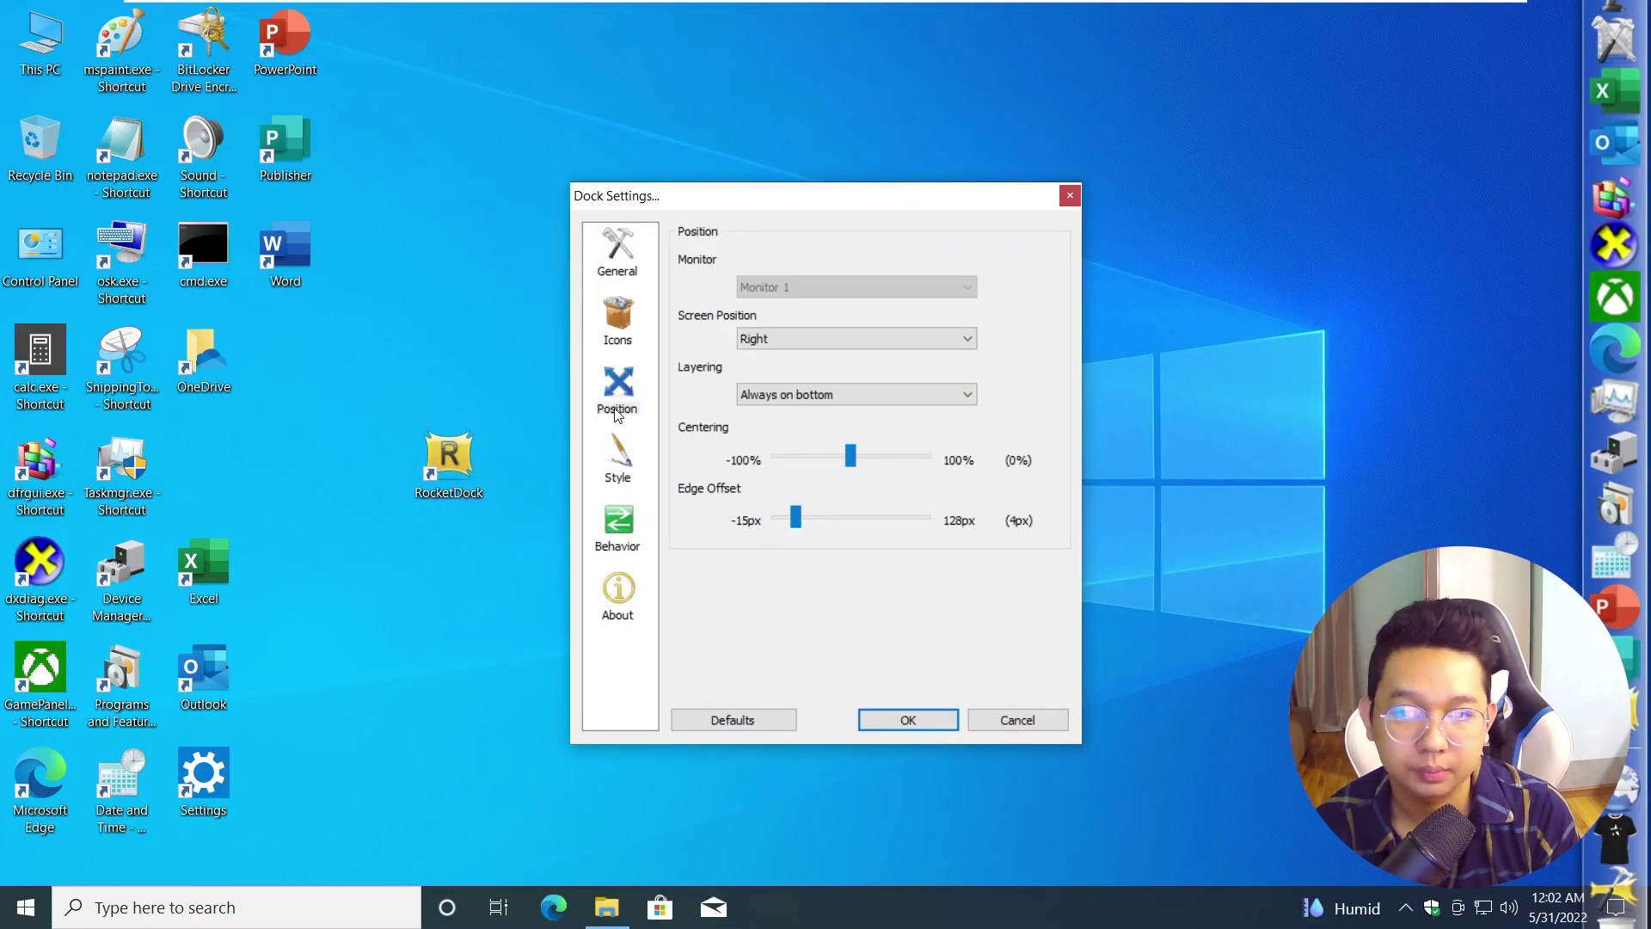
pyautogui.click(633, 316)
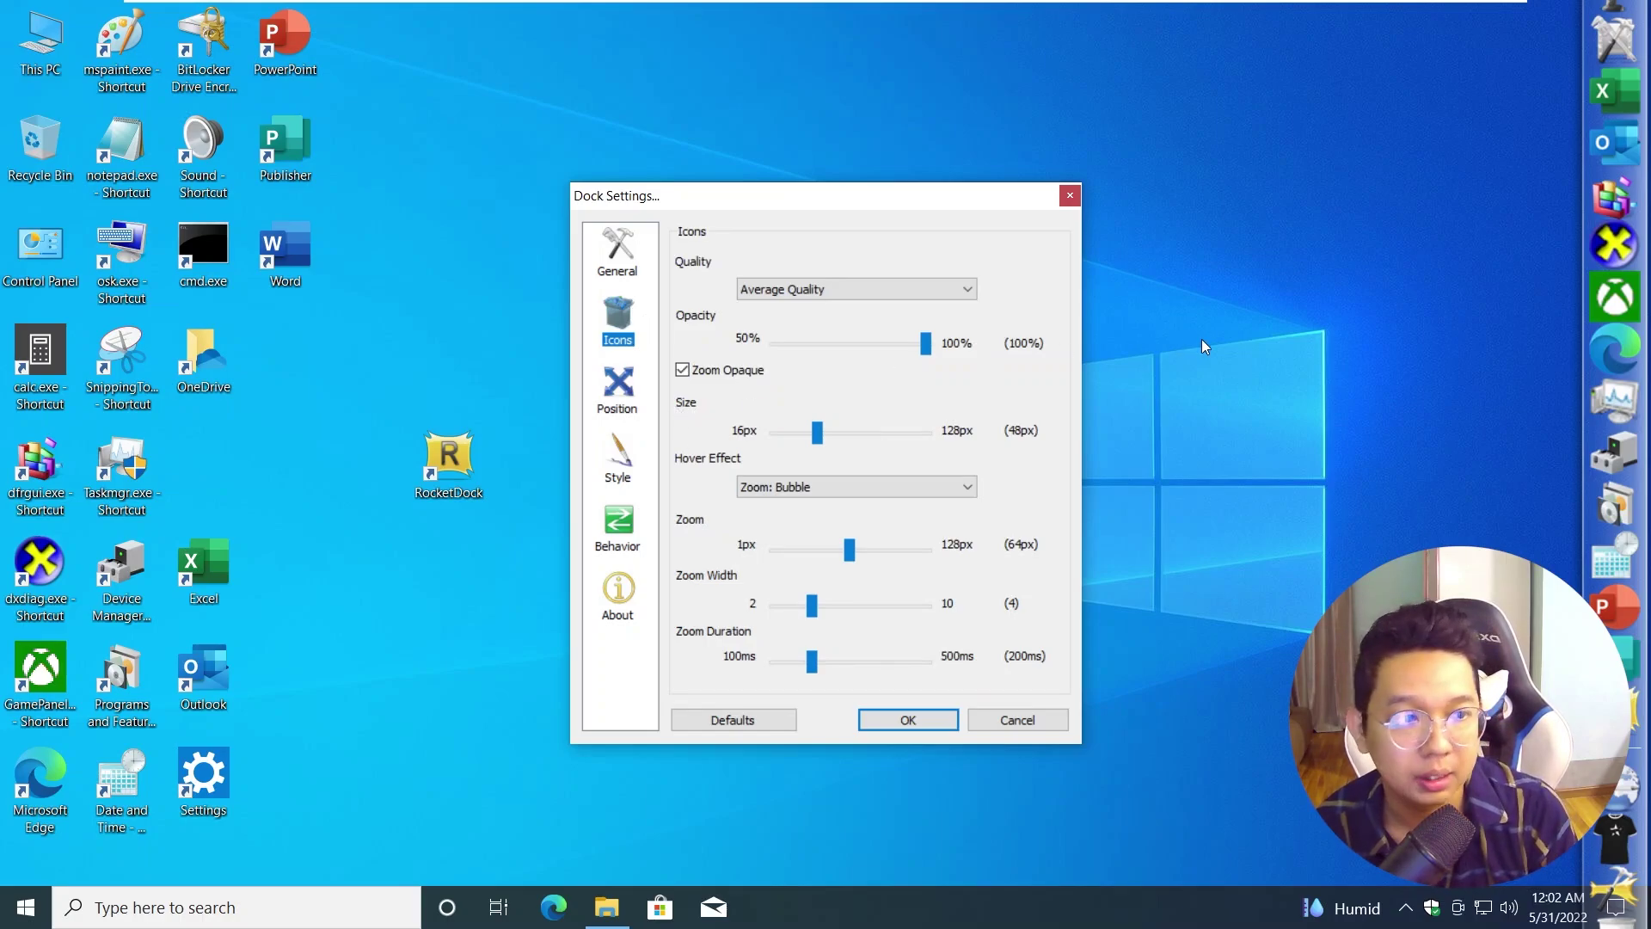
pyautogui.moveTo(345, 405); pyautogui.dragTo(120, 241)
pyautogui.click(618, 251)
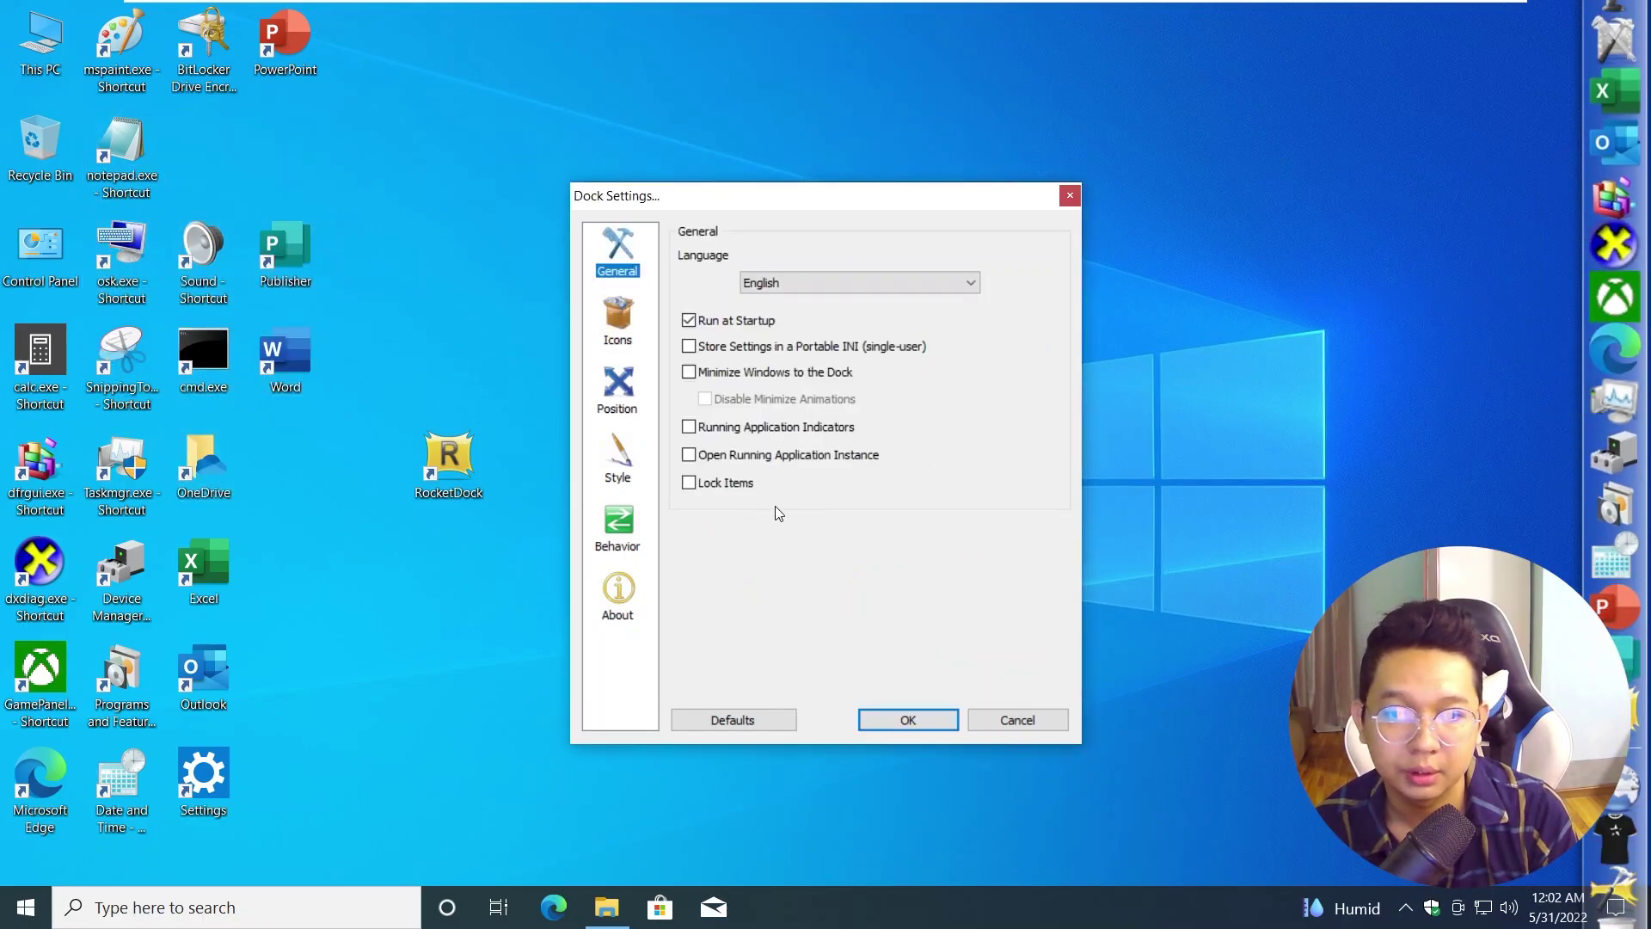
pyautogui.click(616, 406)
pyautogui.click(618, 454)
pyautogui.click(626, 385)
# In the dock's icon settings, try the 16px icon size and set the size to 35px.
pyautogui.click(621, 323)
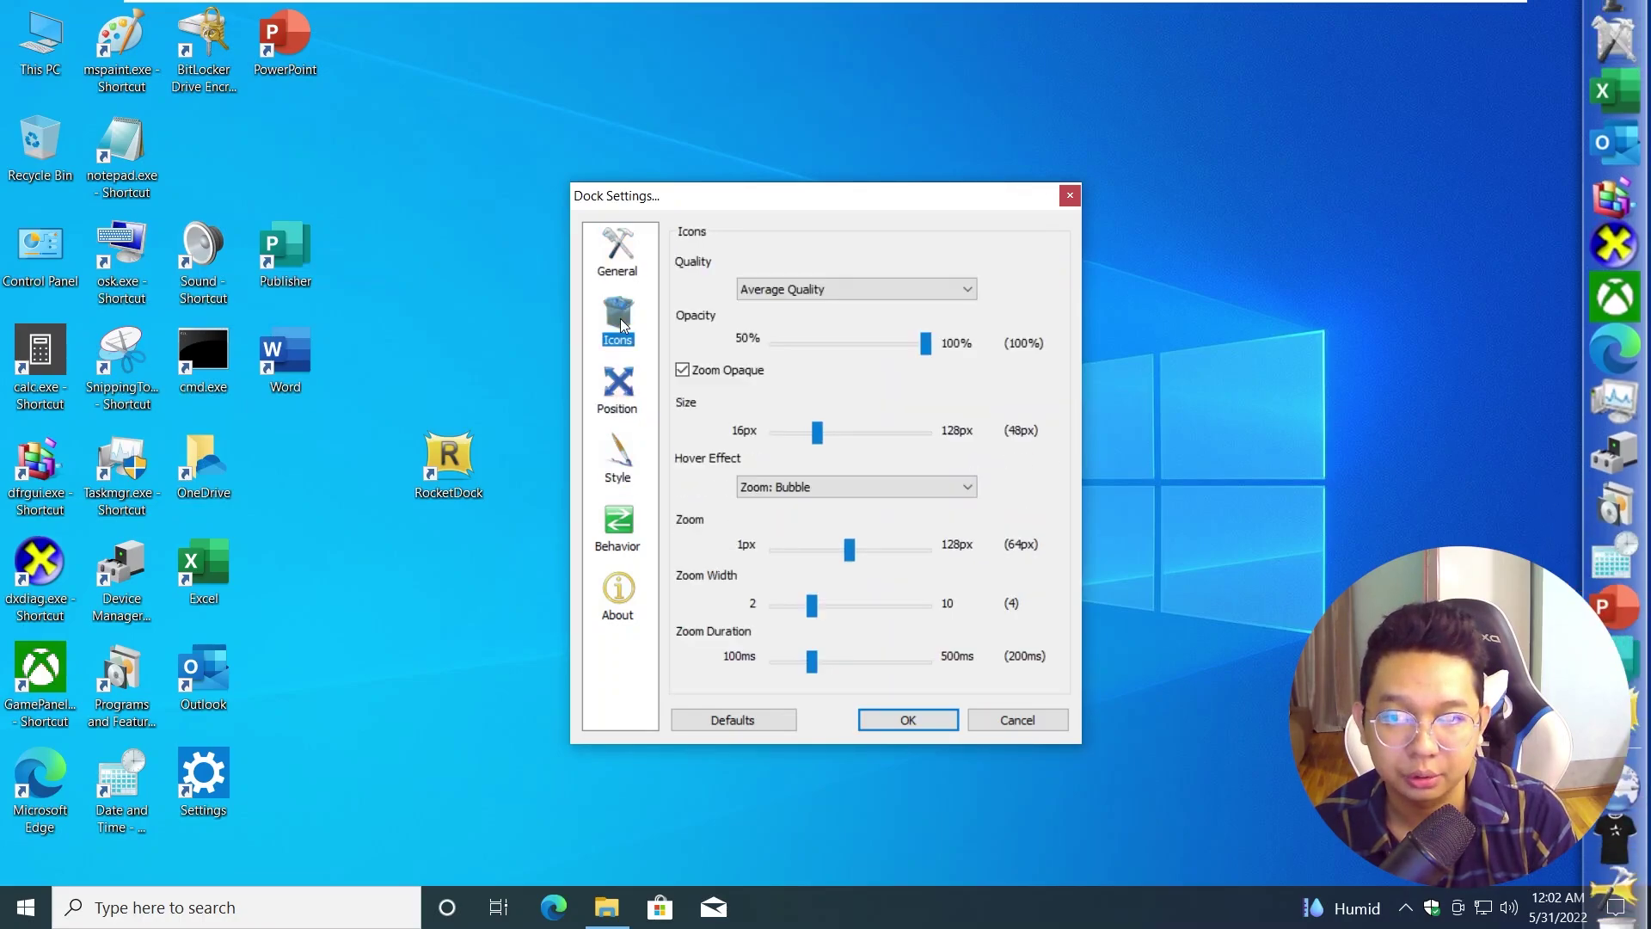
pyautogui.moveTo(817, 439); pyautogui.dragTo(741, 457)
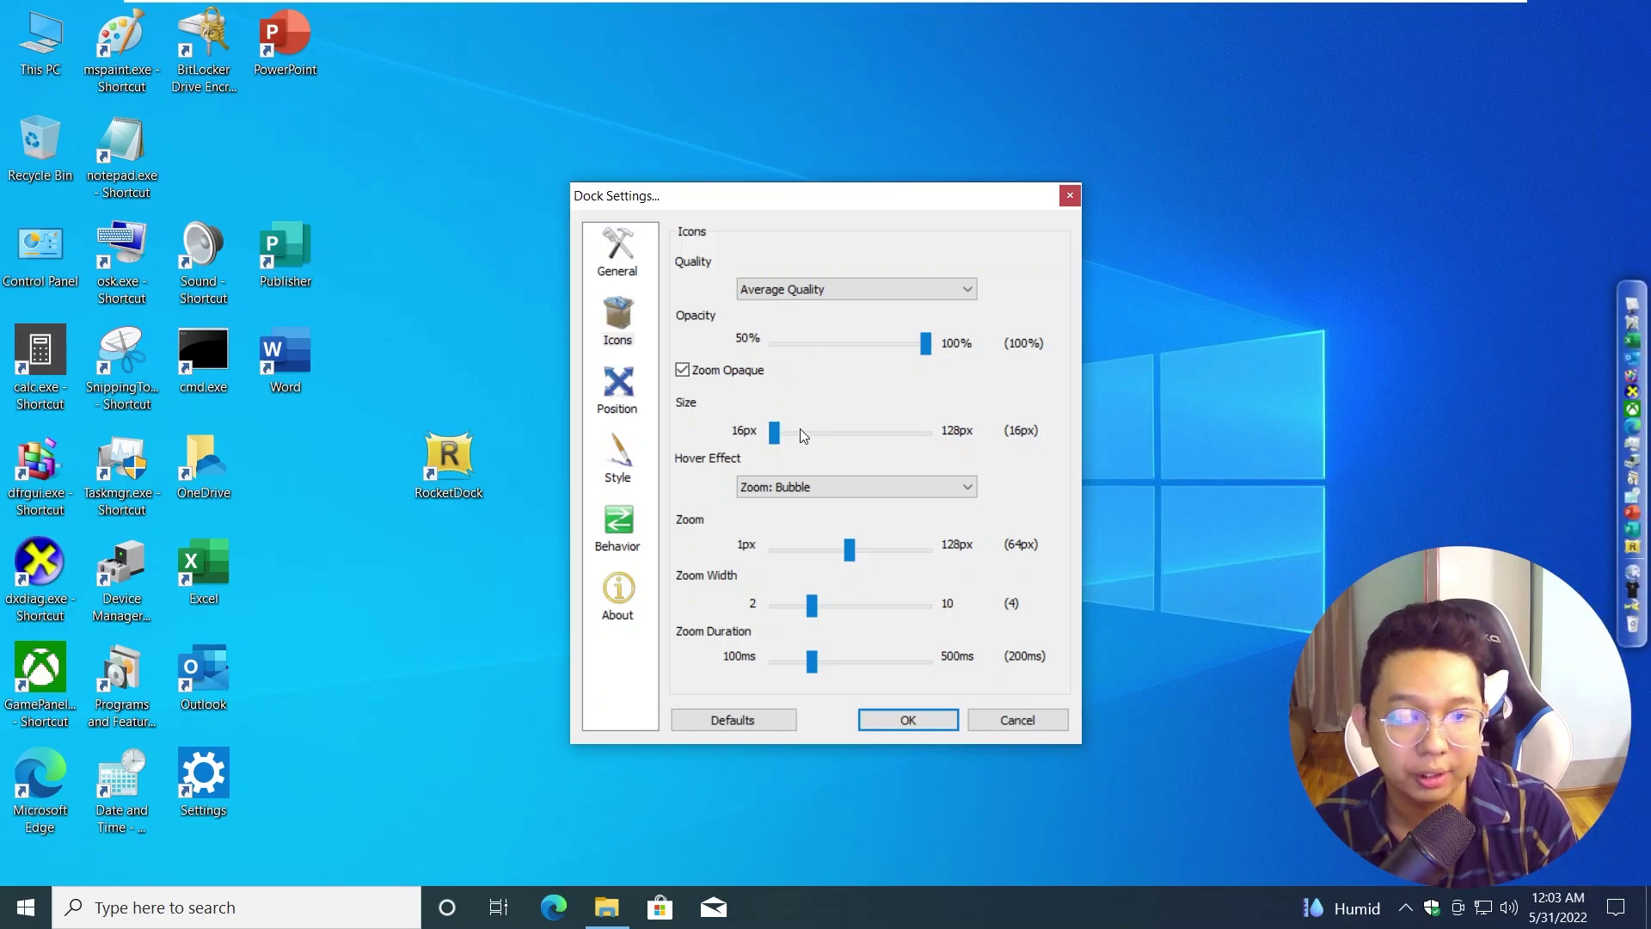
pyautogui.click(785, 437)
pyautogui.moveTo(807, 438); pyautogui.dragTo(802, 441)
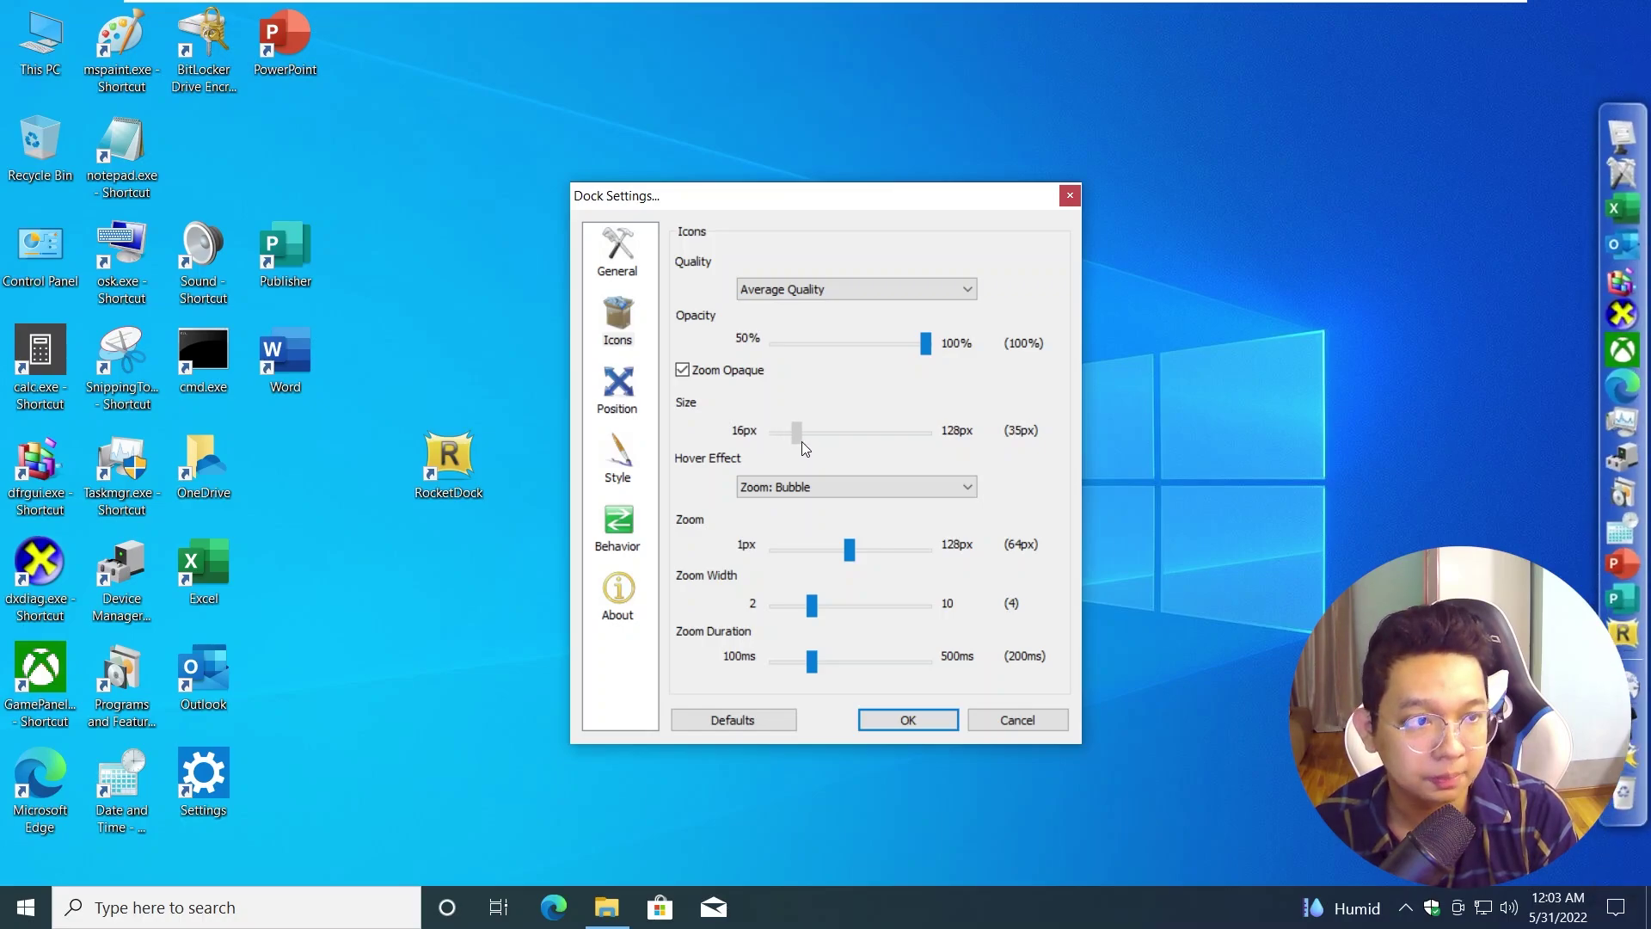
pyautogui.moveTo(499, 632); pyautogui.dragTo(343, 406)
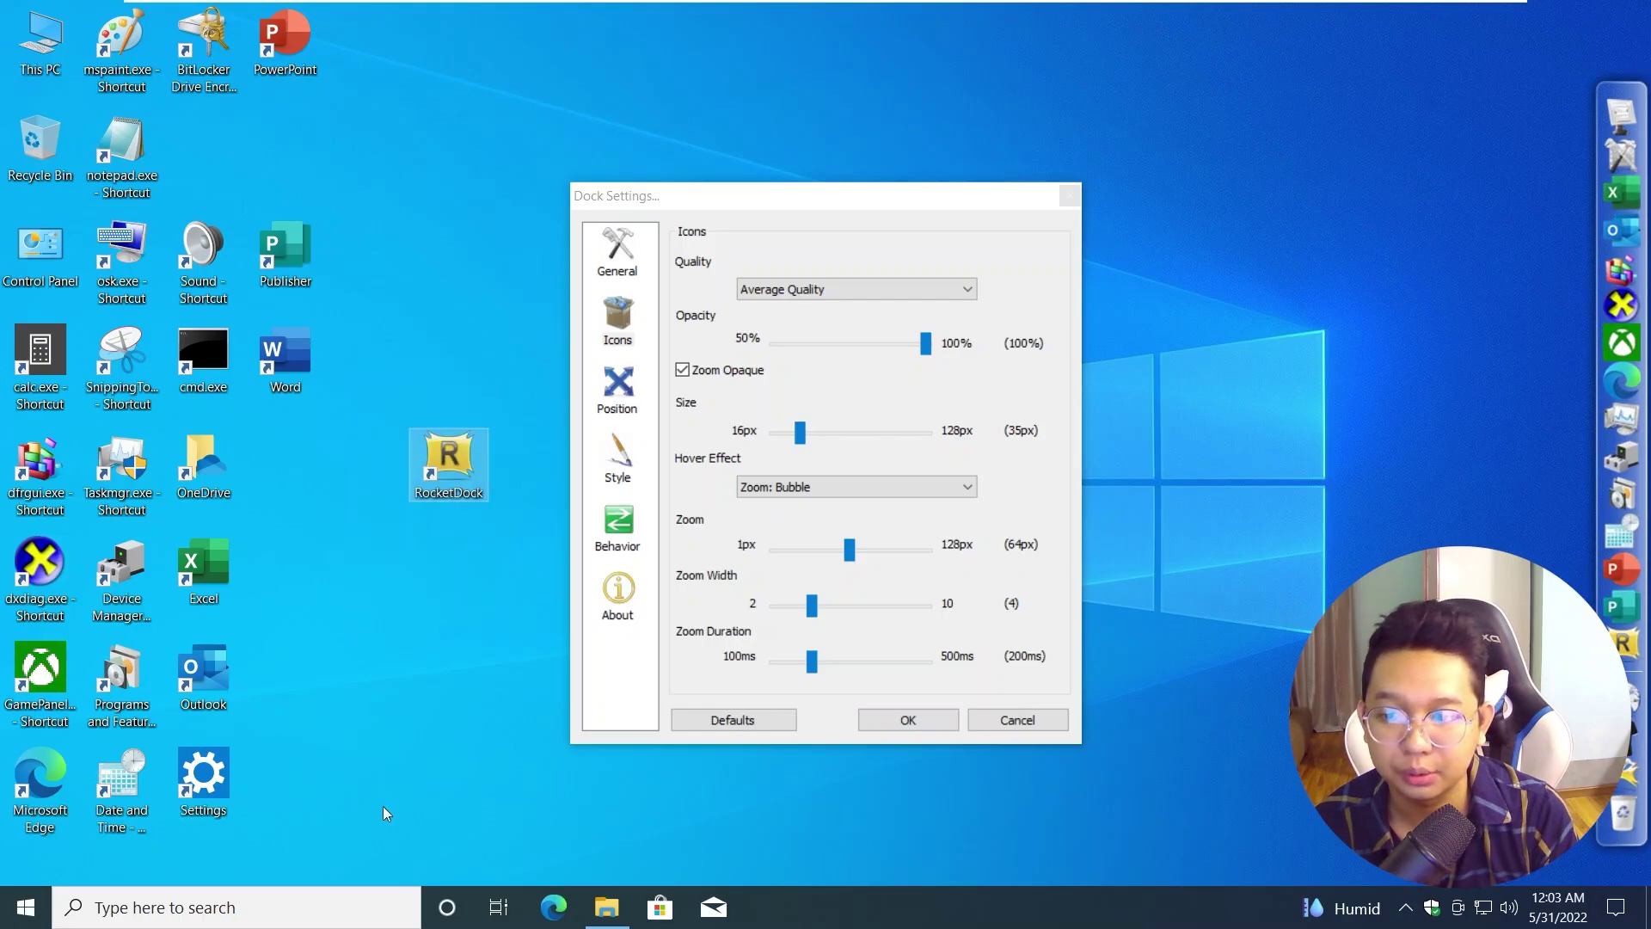
pyautogui.moveTo(386, 802); pyautogui.dragTo(204, 560)
pyautogui.moveTo(1635, 527); pyautogui.dragTo(230, 586)
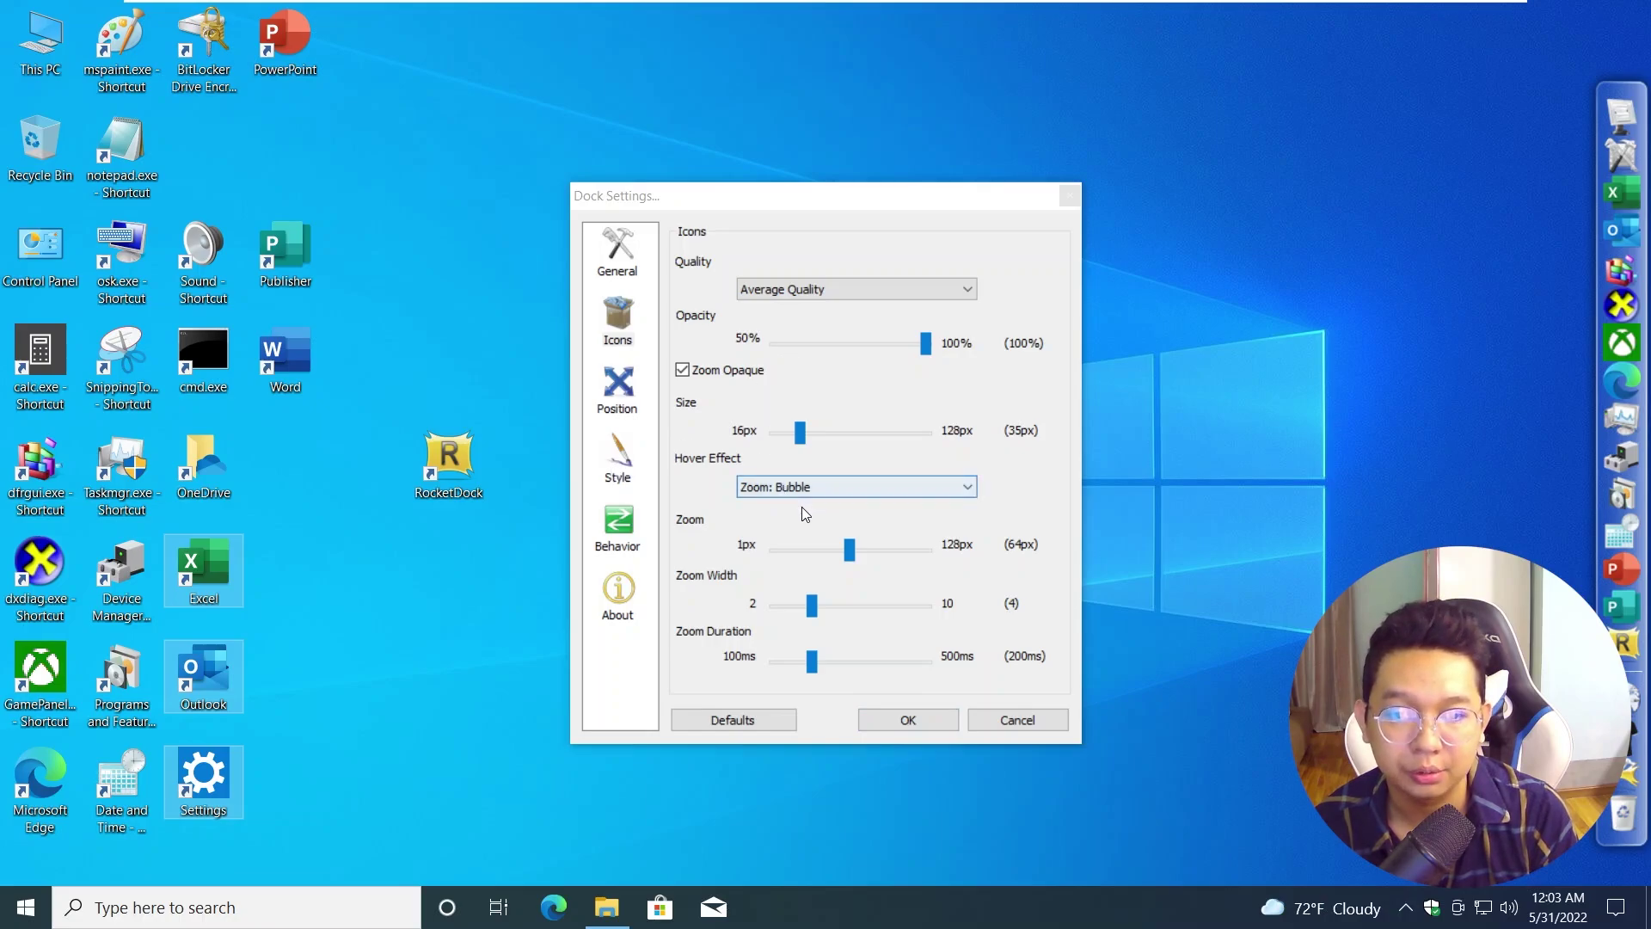
# Try the Flat, Plateau, Bubble and None hover effects on the dock icons and return to Zoom: Bubble.
pyautogui.click(843, 487)
pyautogui.click(797, 547)
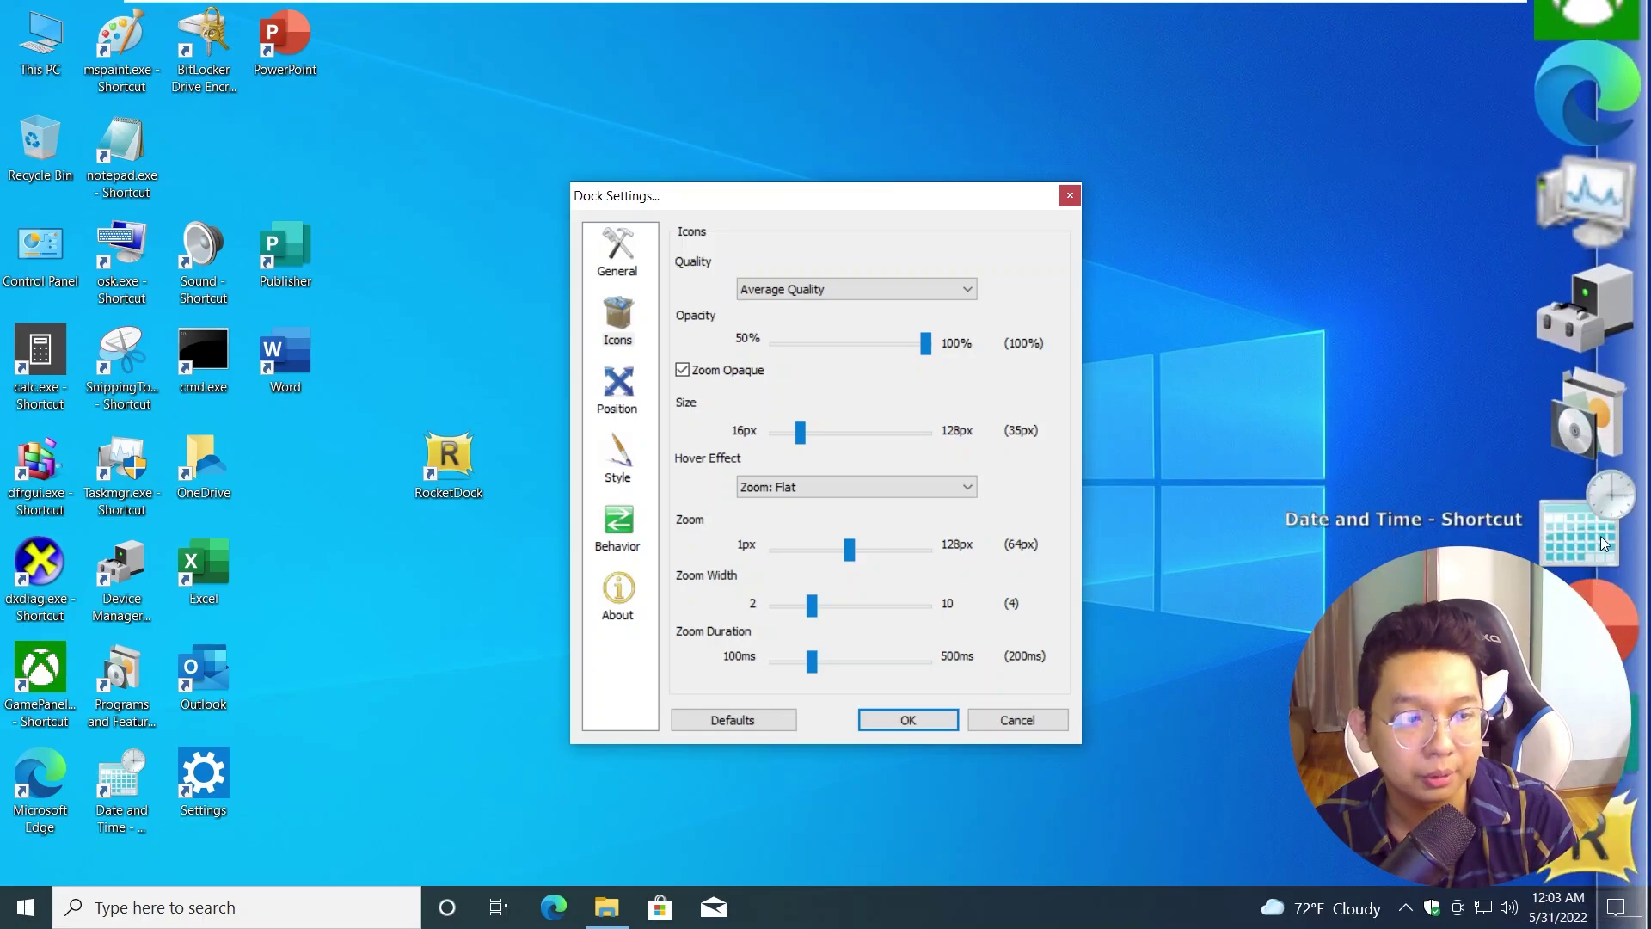
pyautogui.click(848, 487)
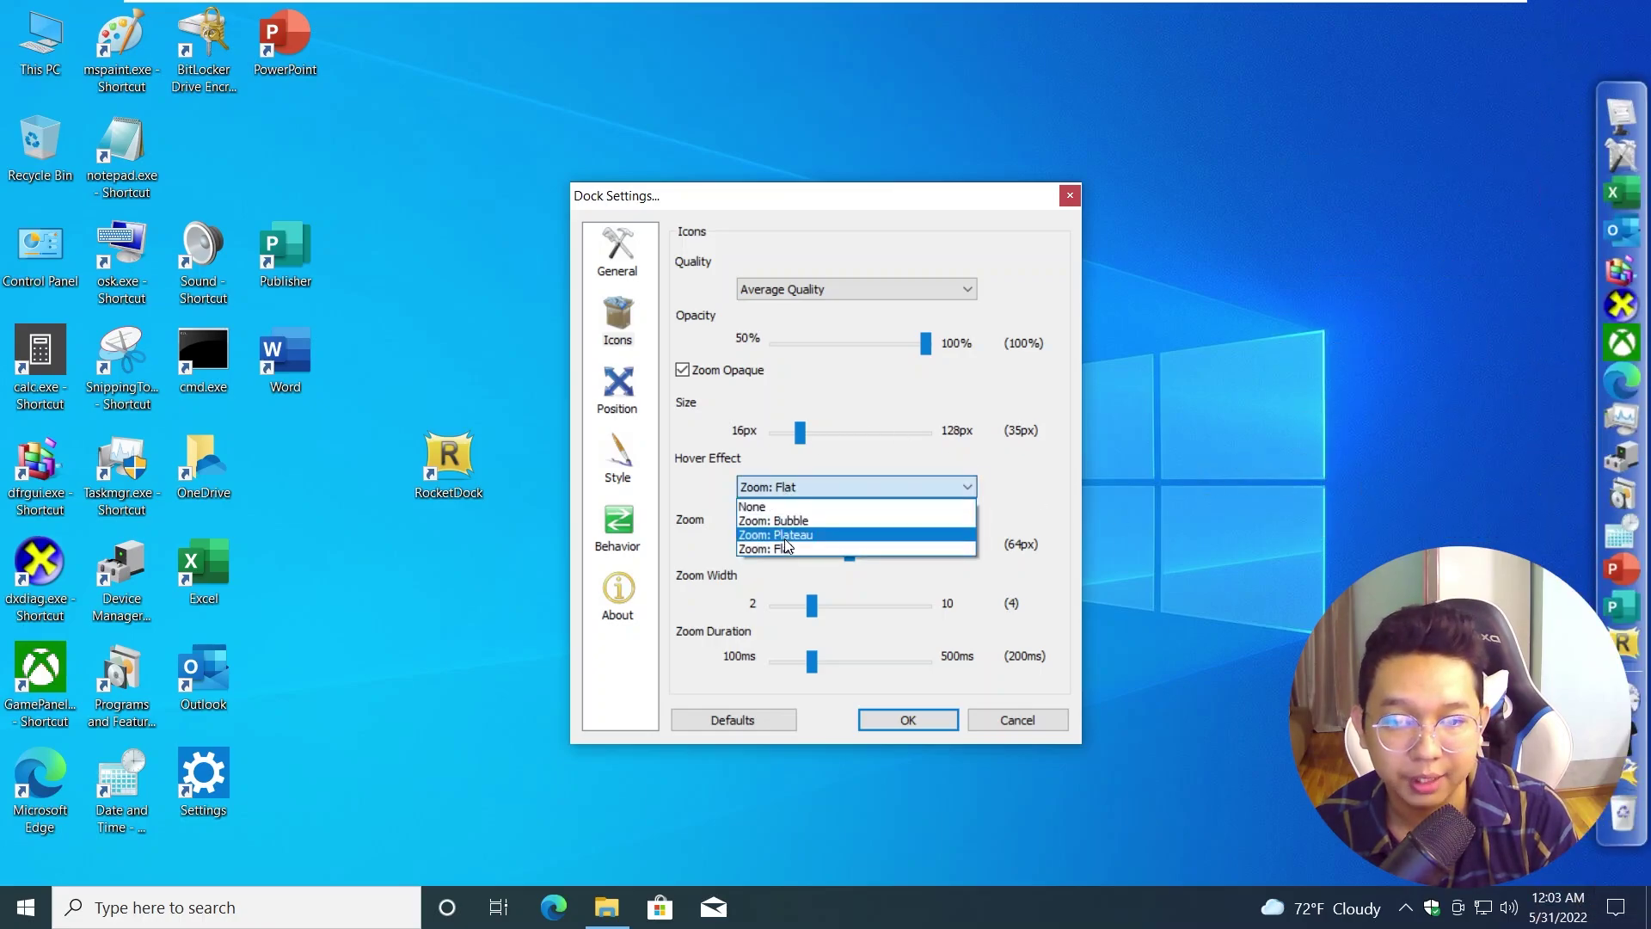
pyautogui.click(849, 547)
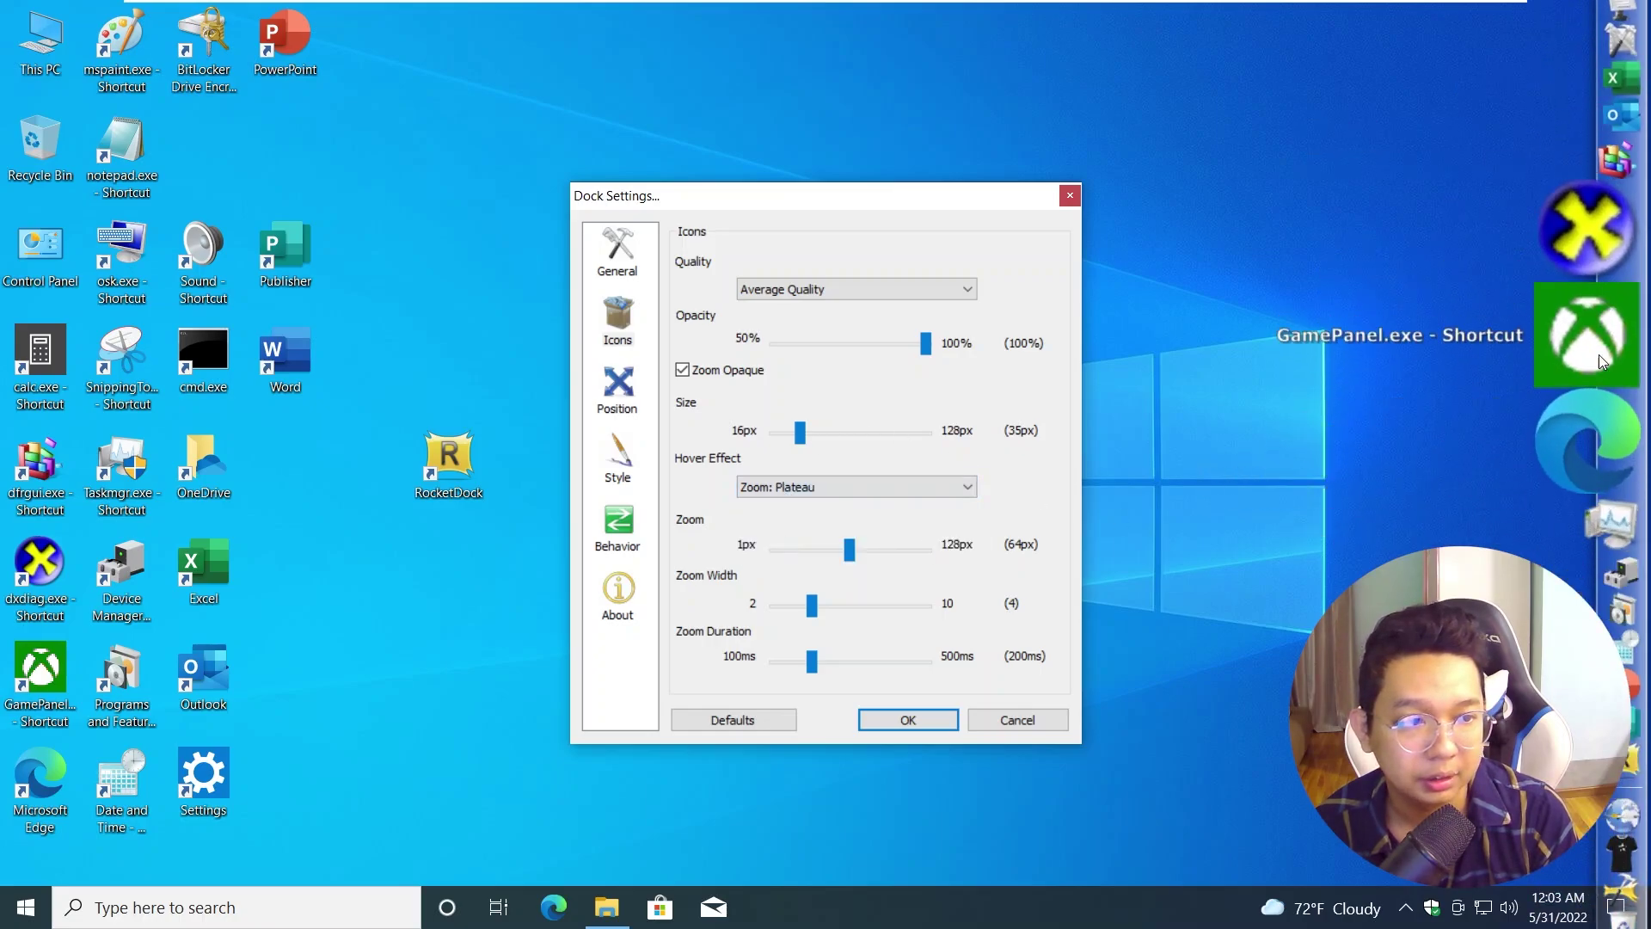
pyautogui.click(813, 487)
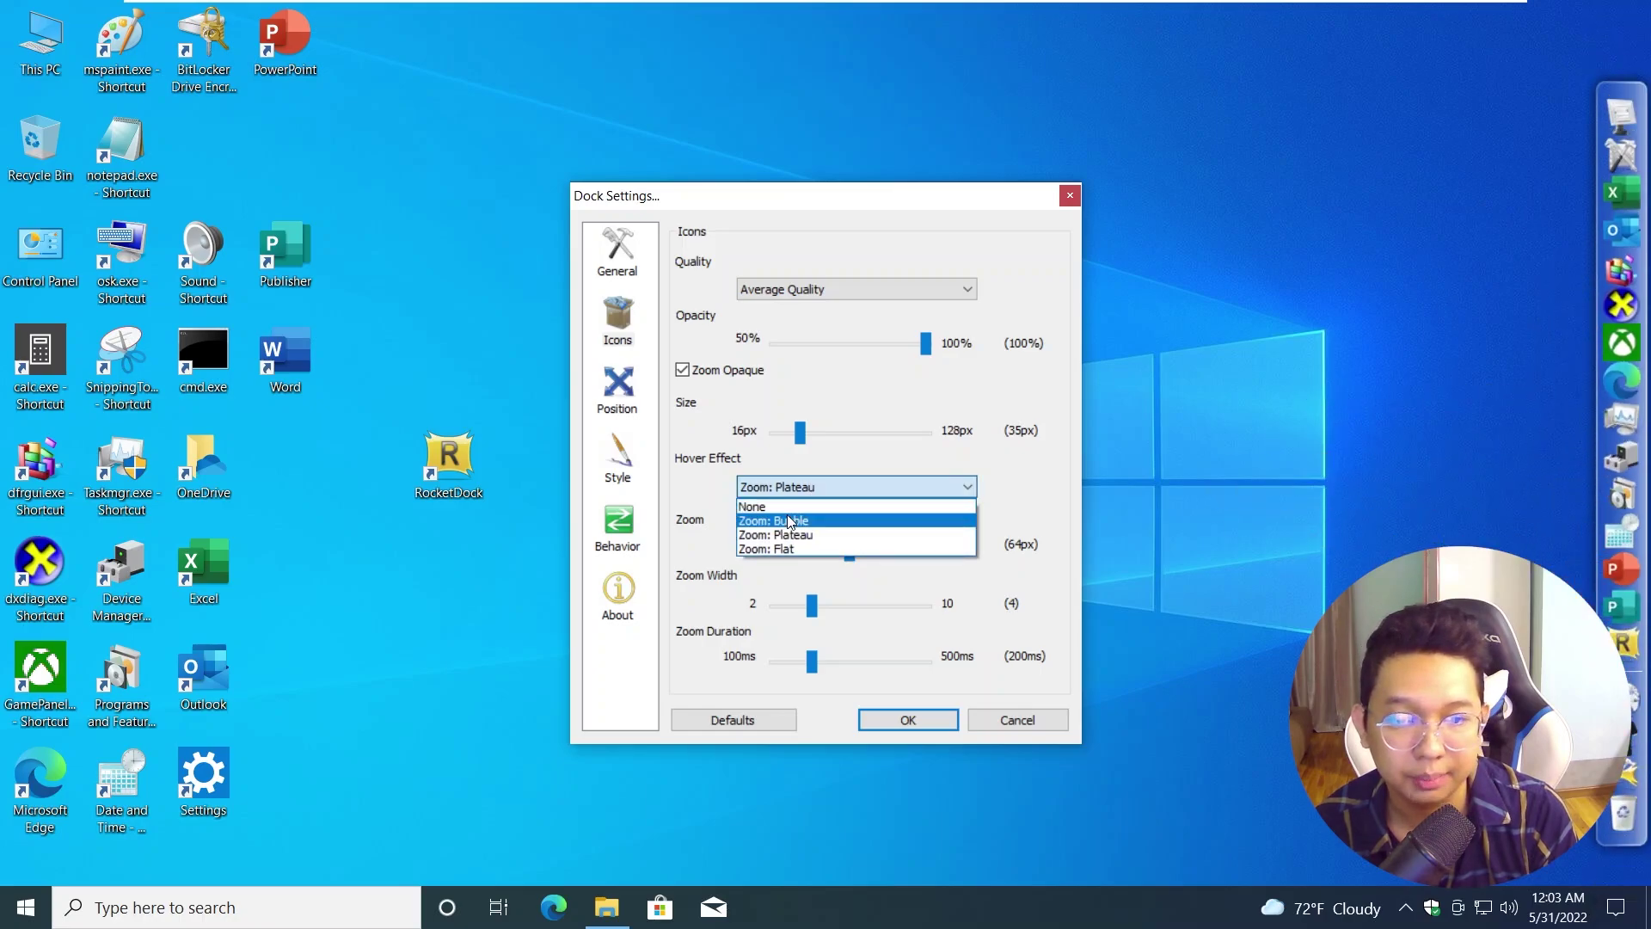
pyautogui.click(792, 533)
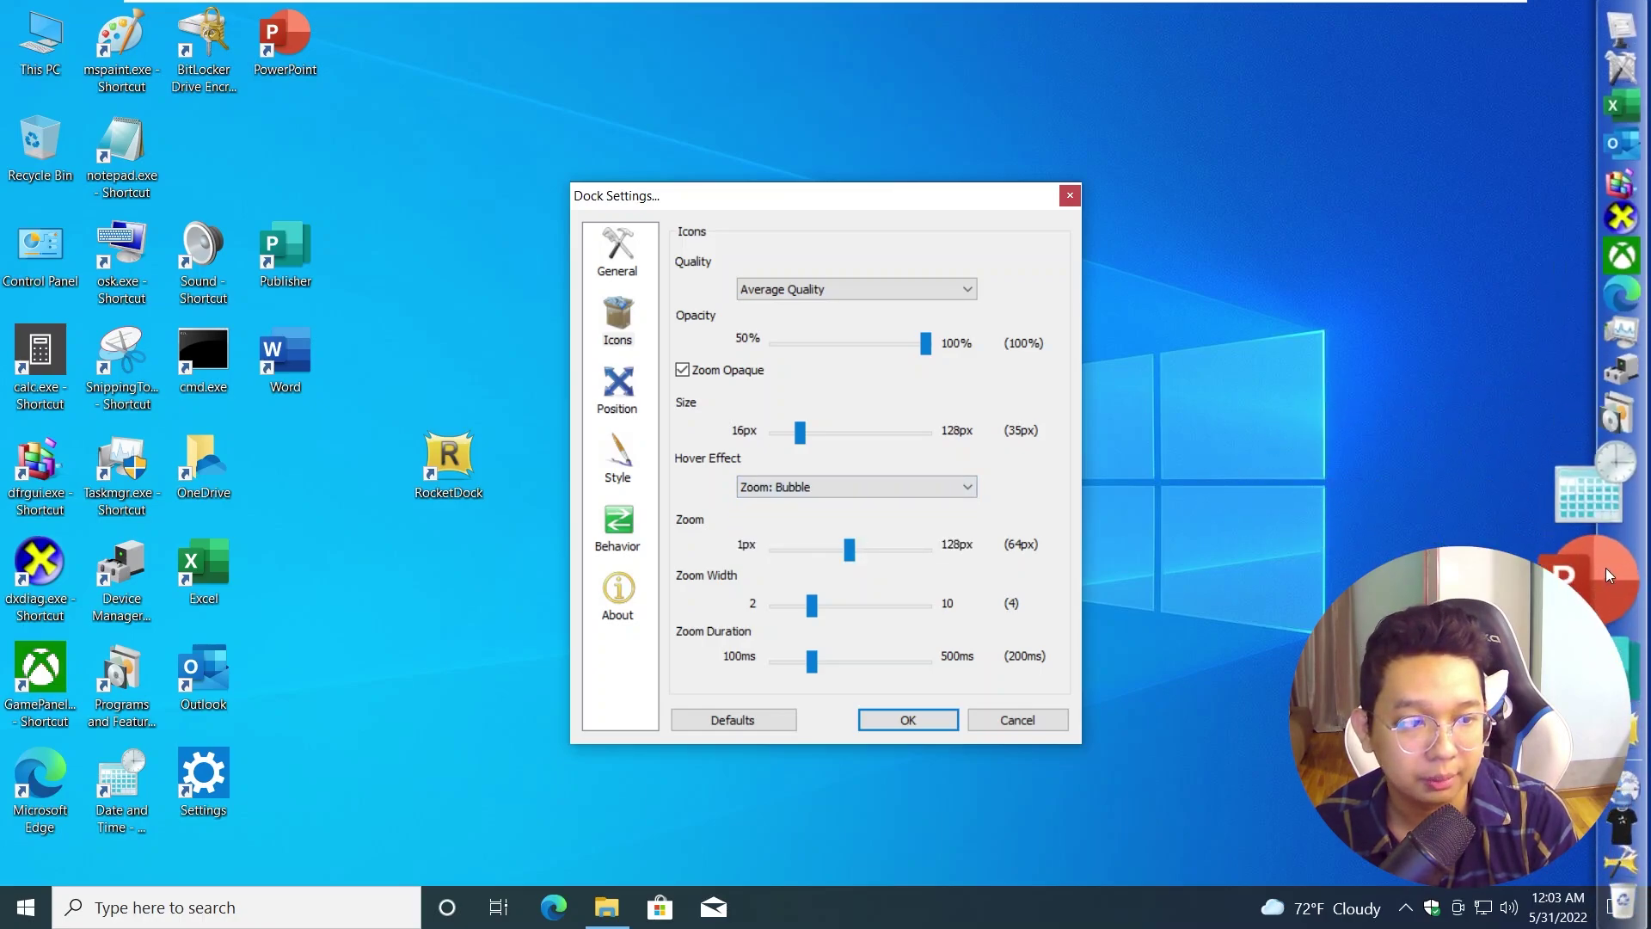
pyautogui.click(762, 488)
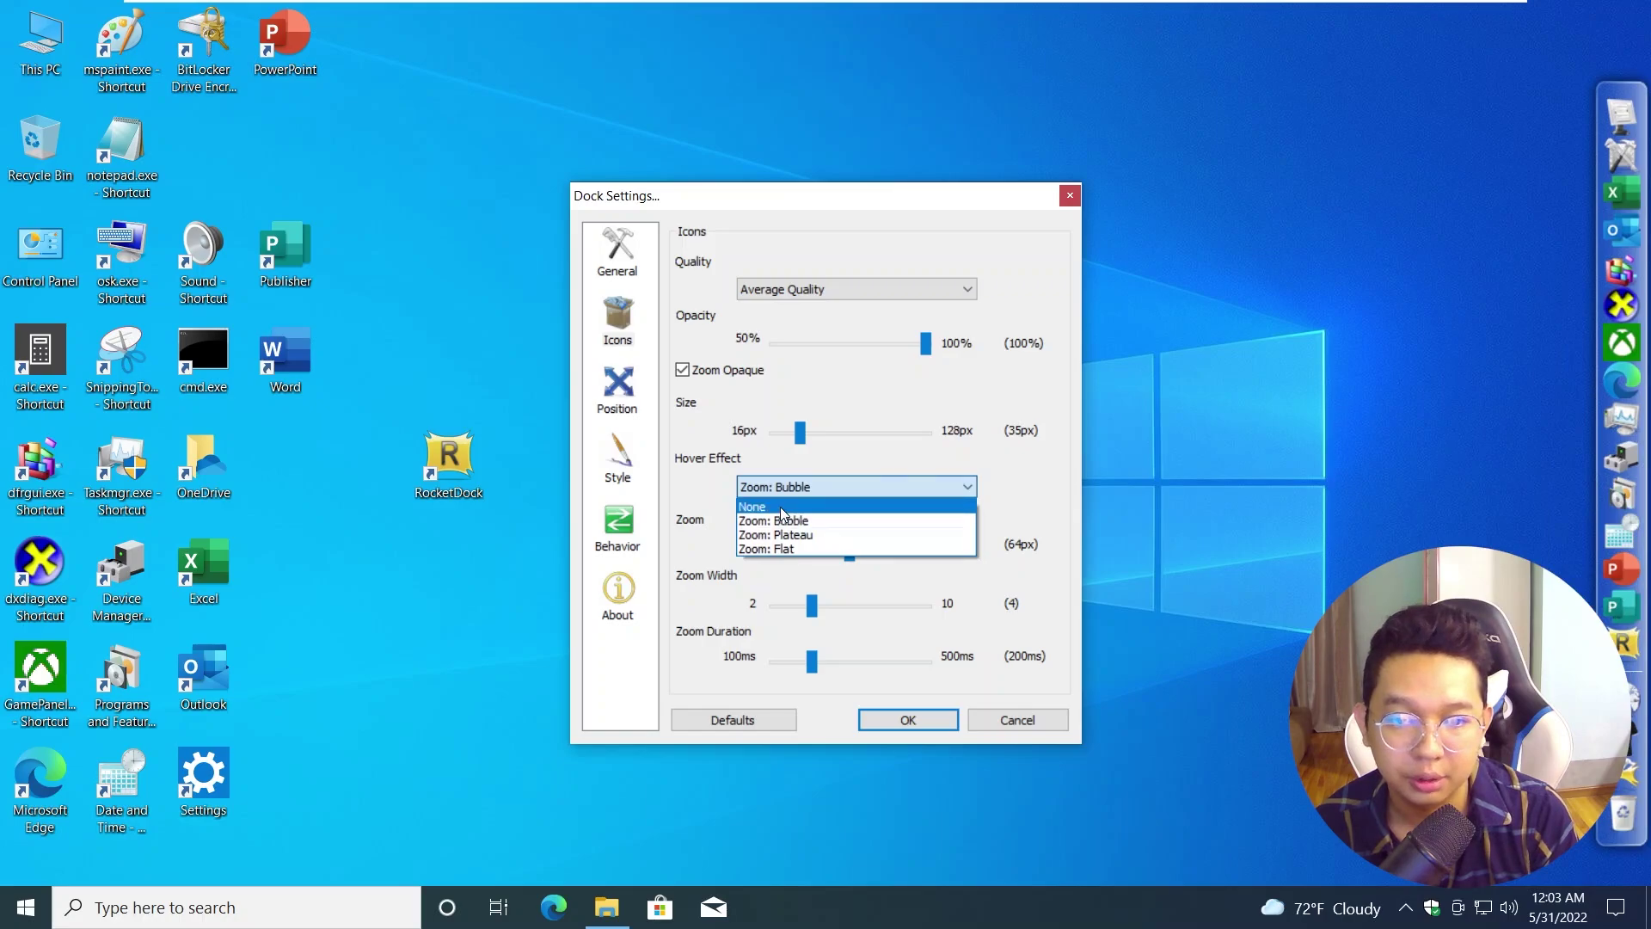
pyautogui.click(755, 506)
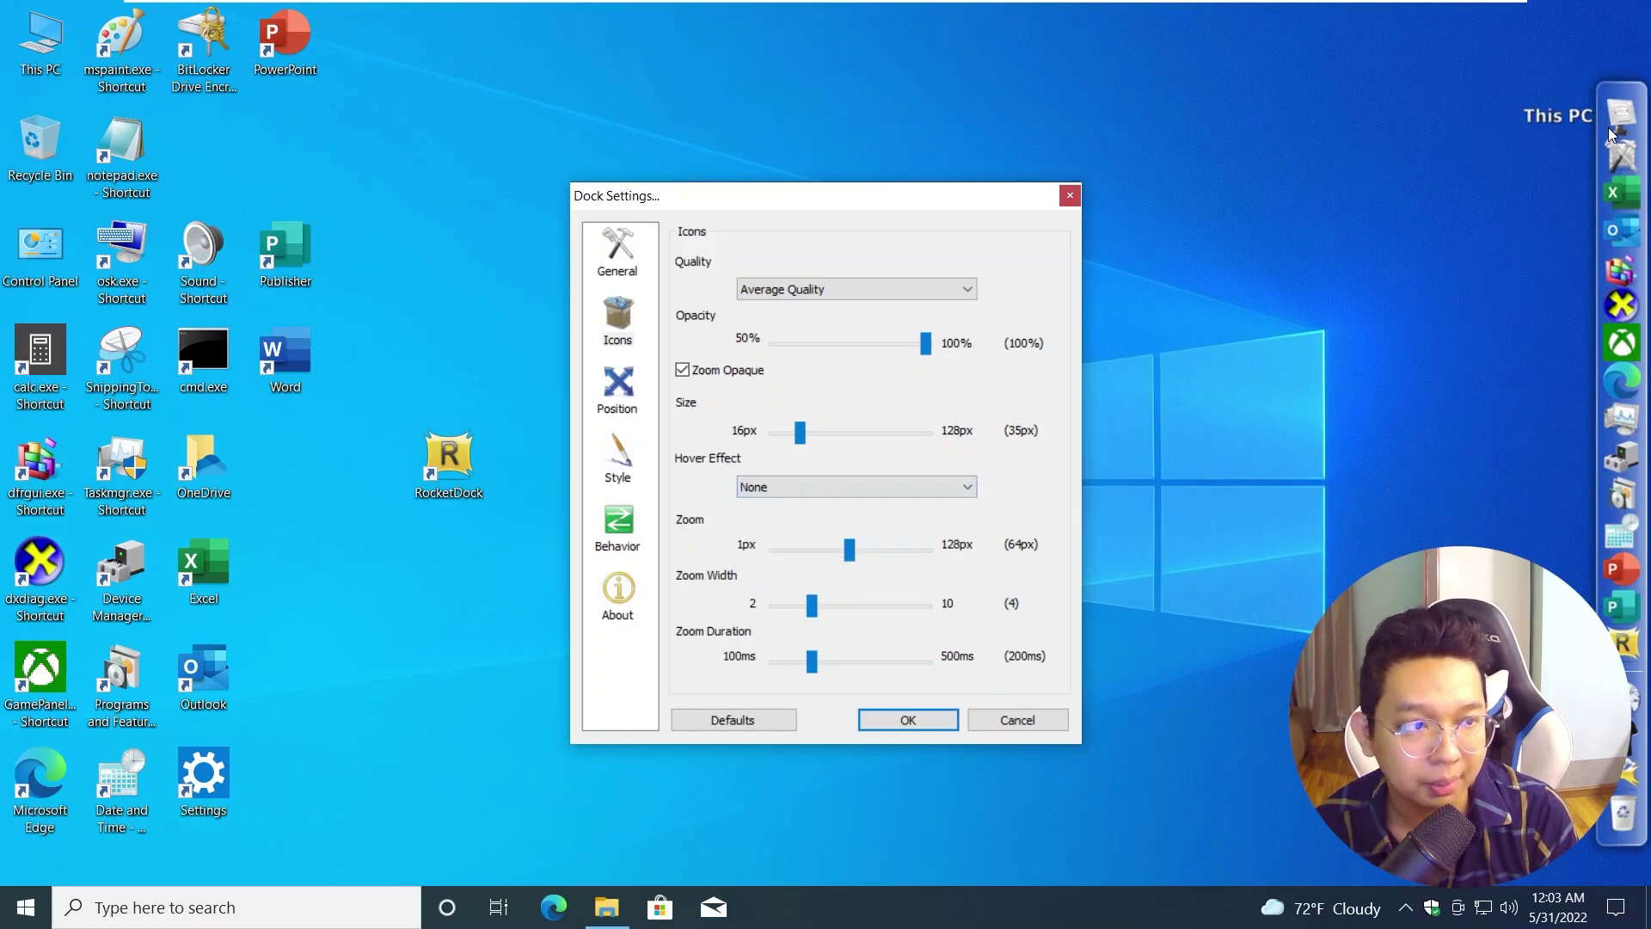
pyautogui.click(761, 483)
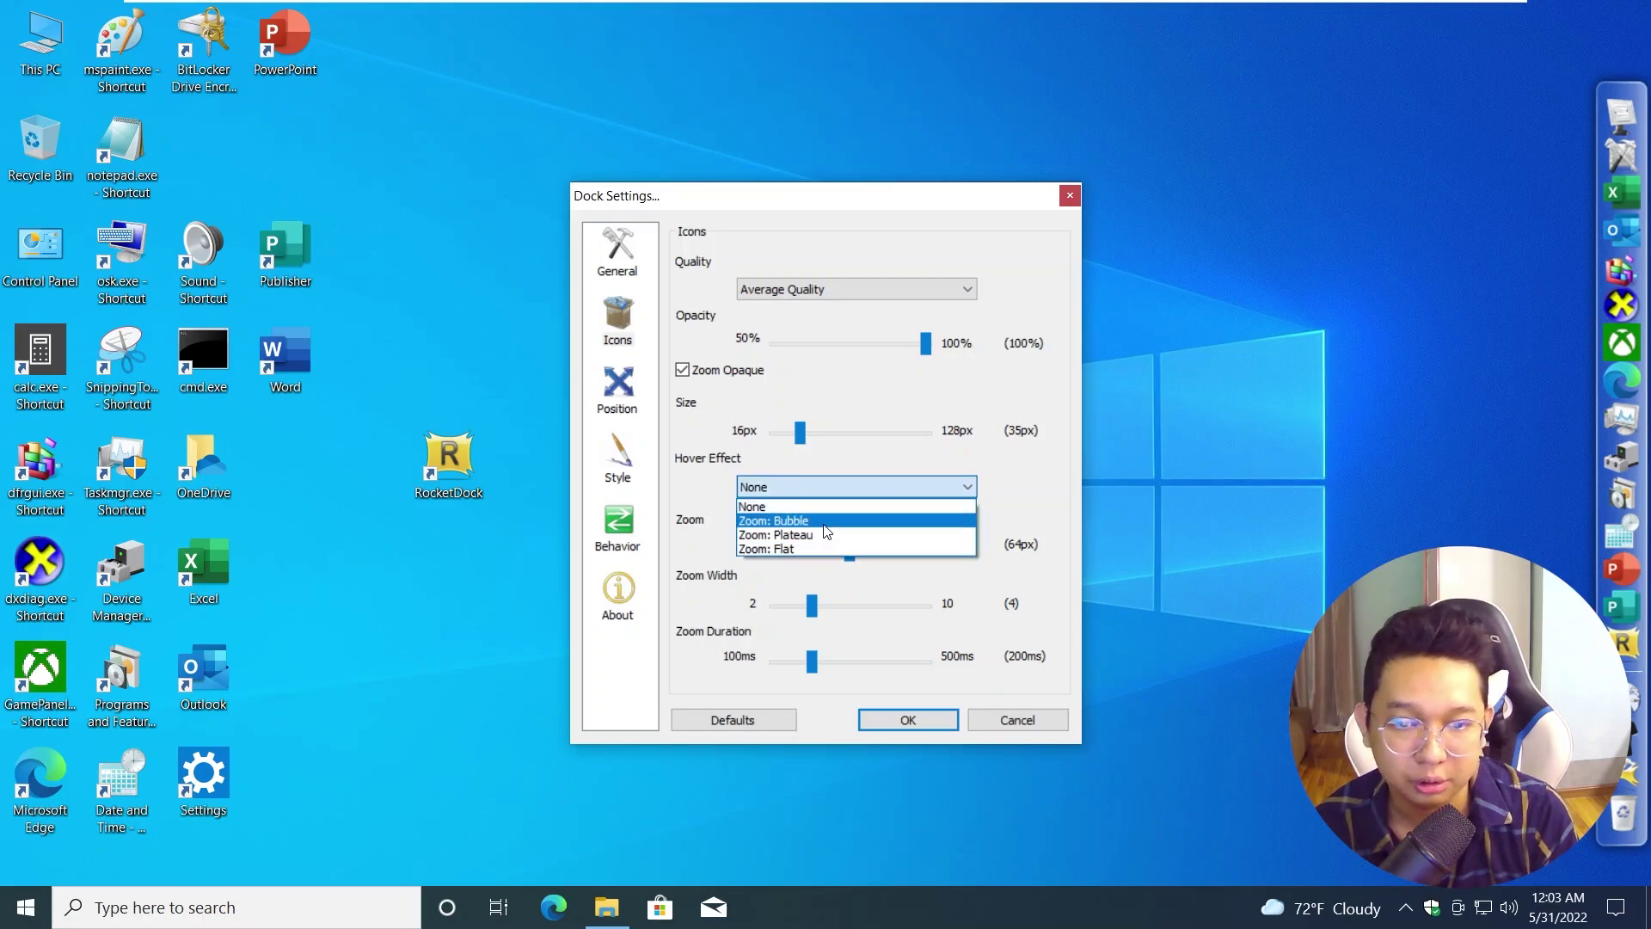
pyautogui.click(823, 524)
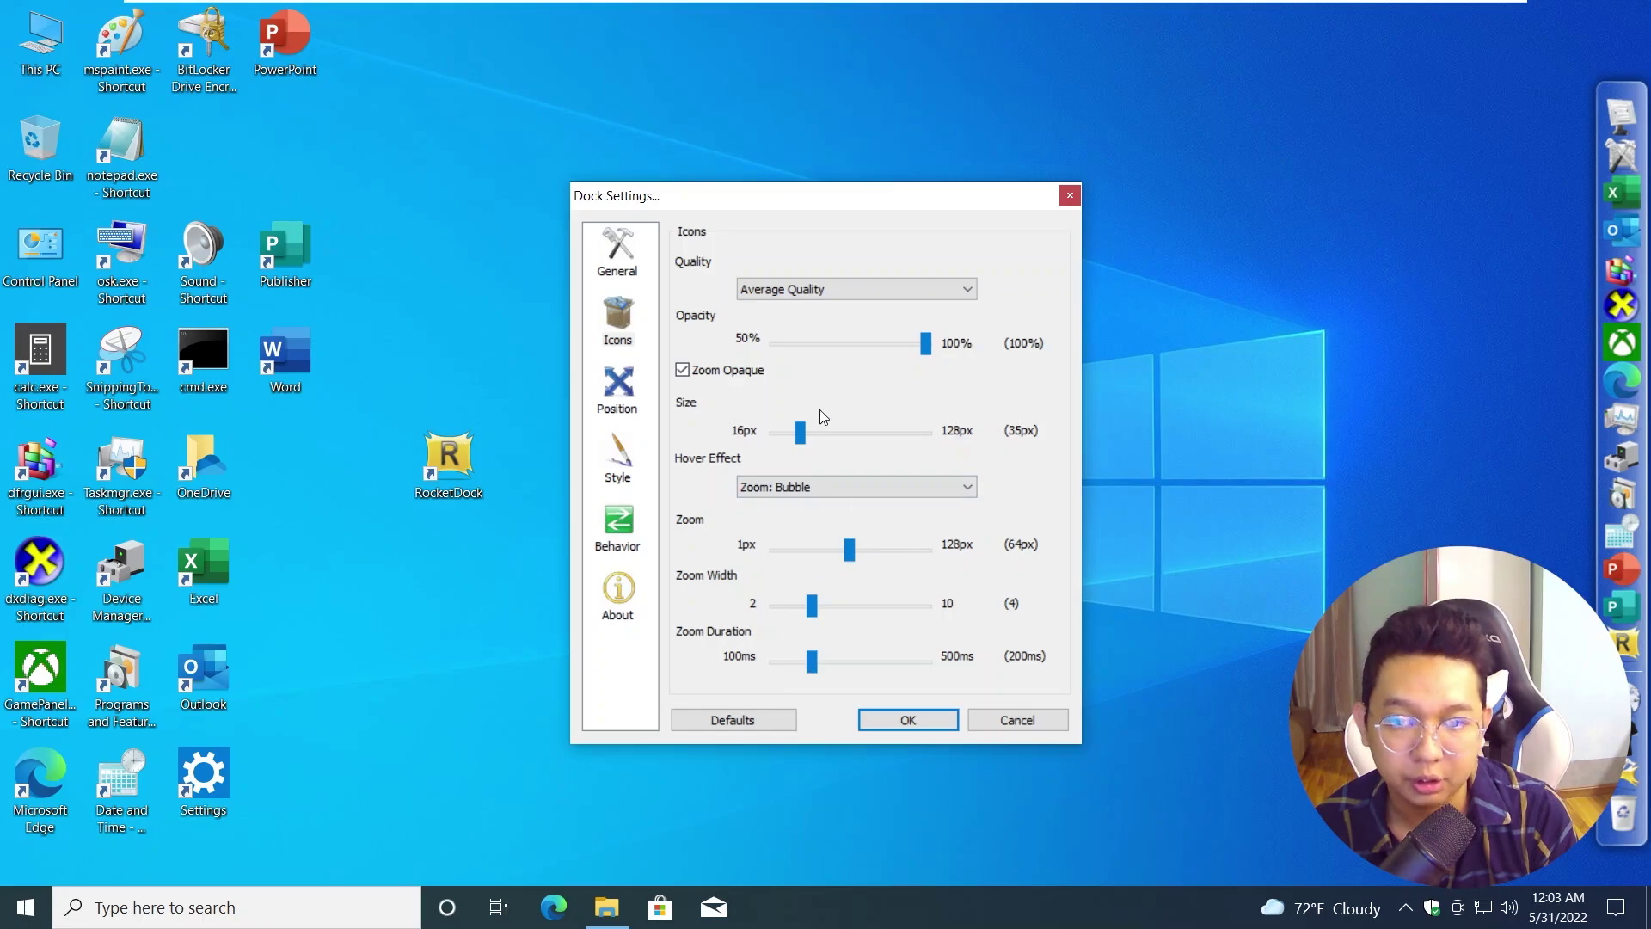
# Review the available Screen Position and Layering options in the dock's position settings.
pyautogui.click(617, 387)
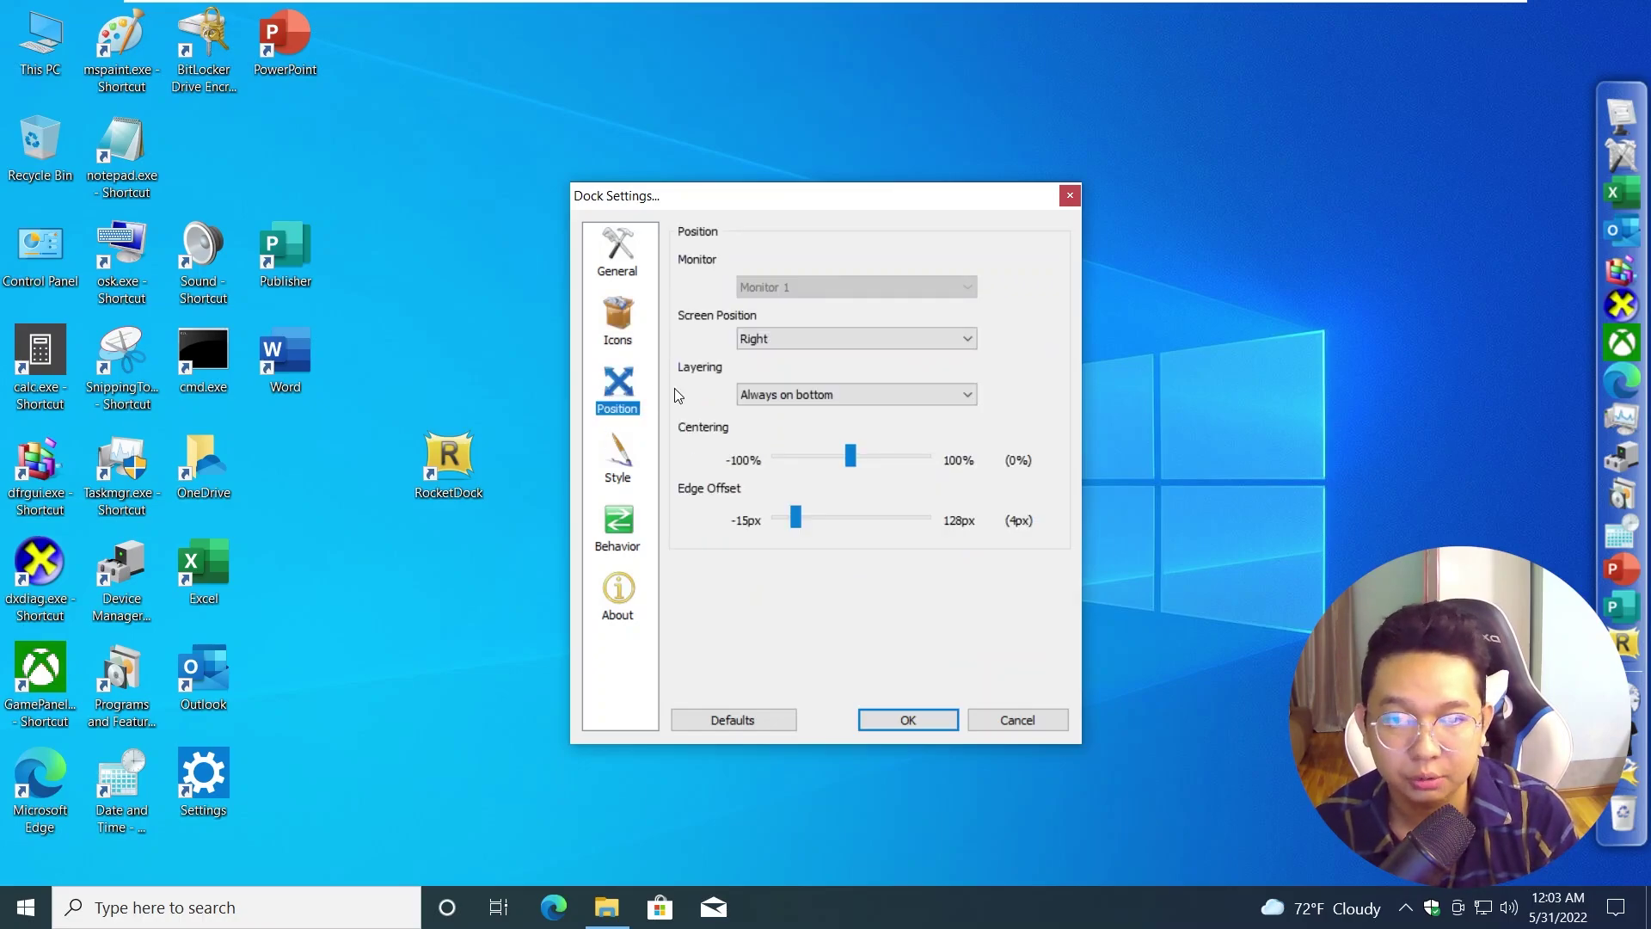
pyautogui.click(776, 340)
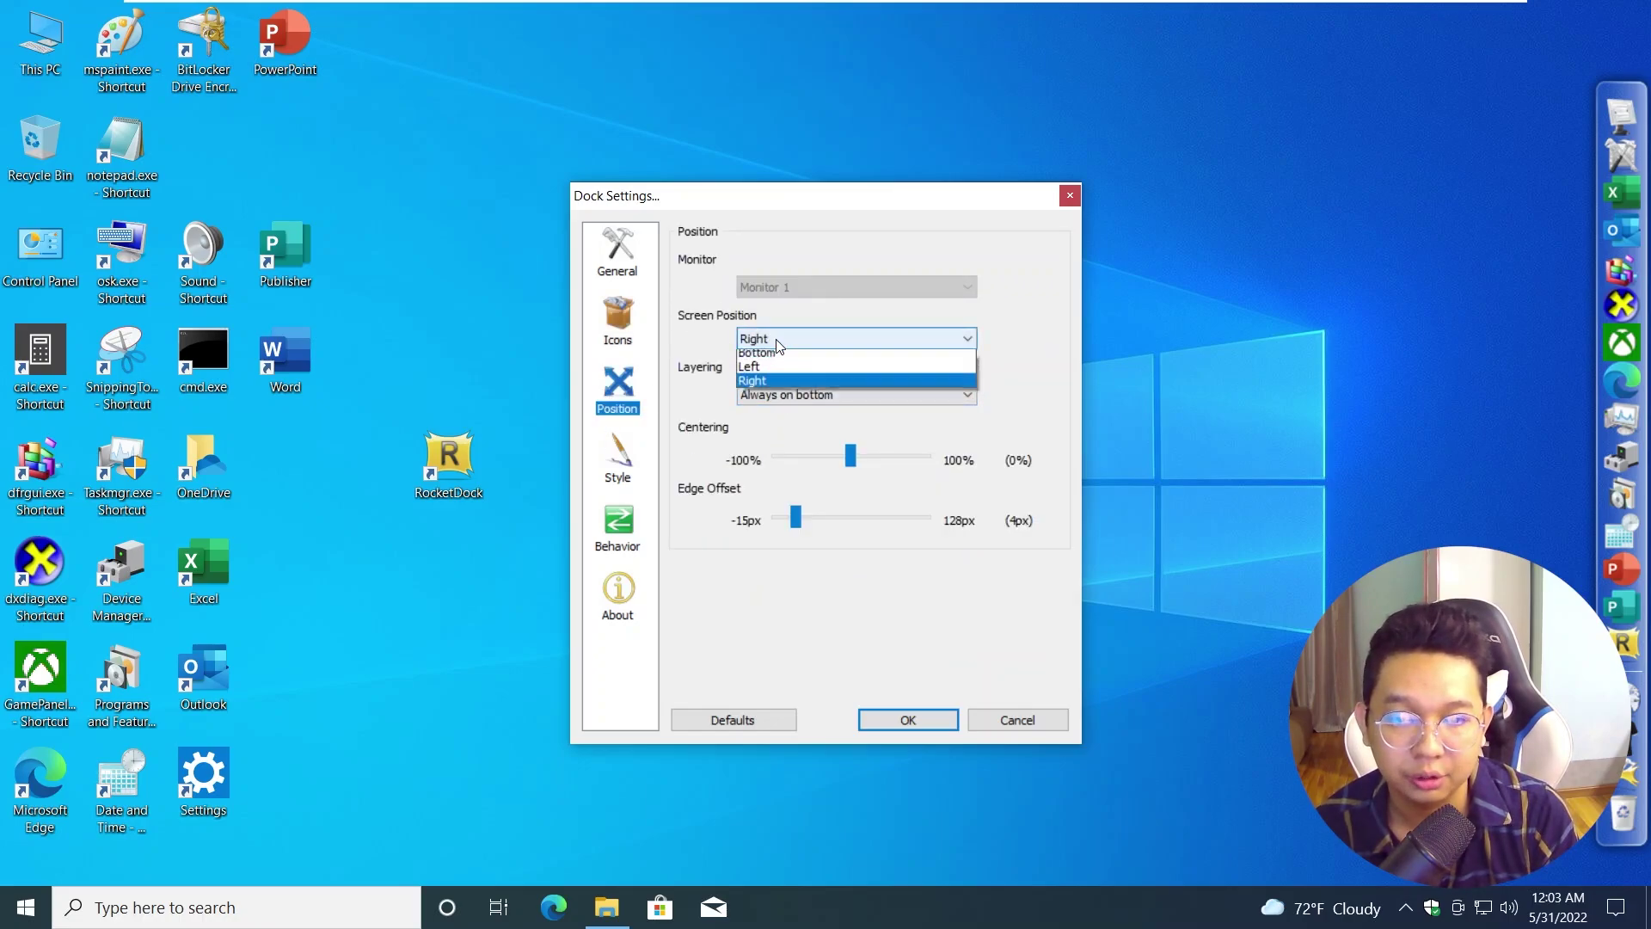
pyautogui.click(701, 446)
pyautogui.click(811, 398)
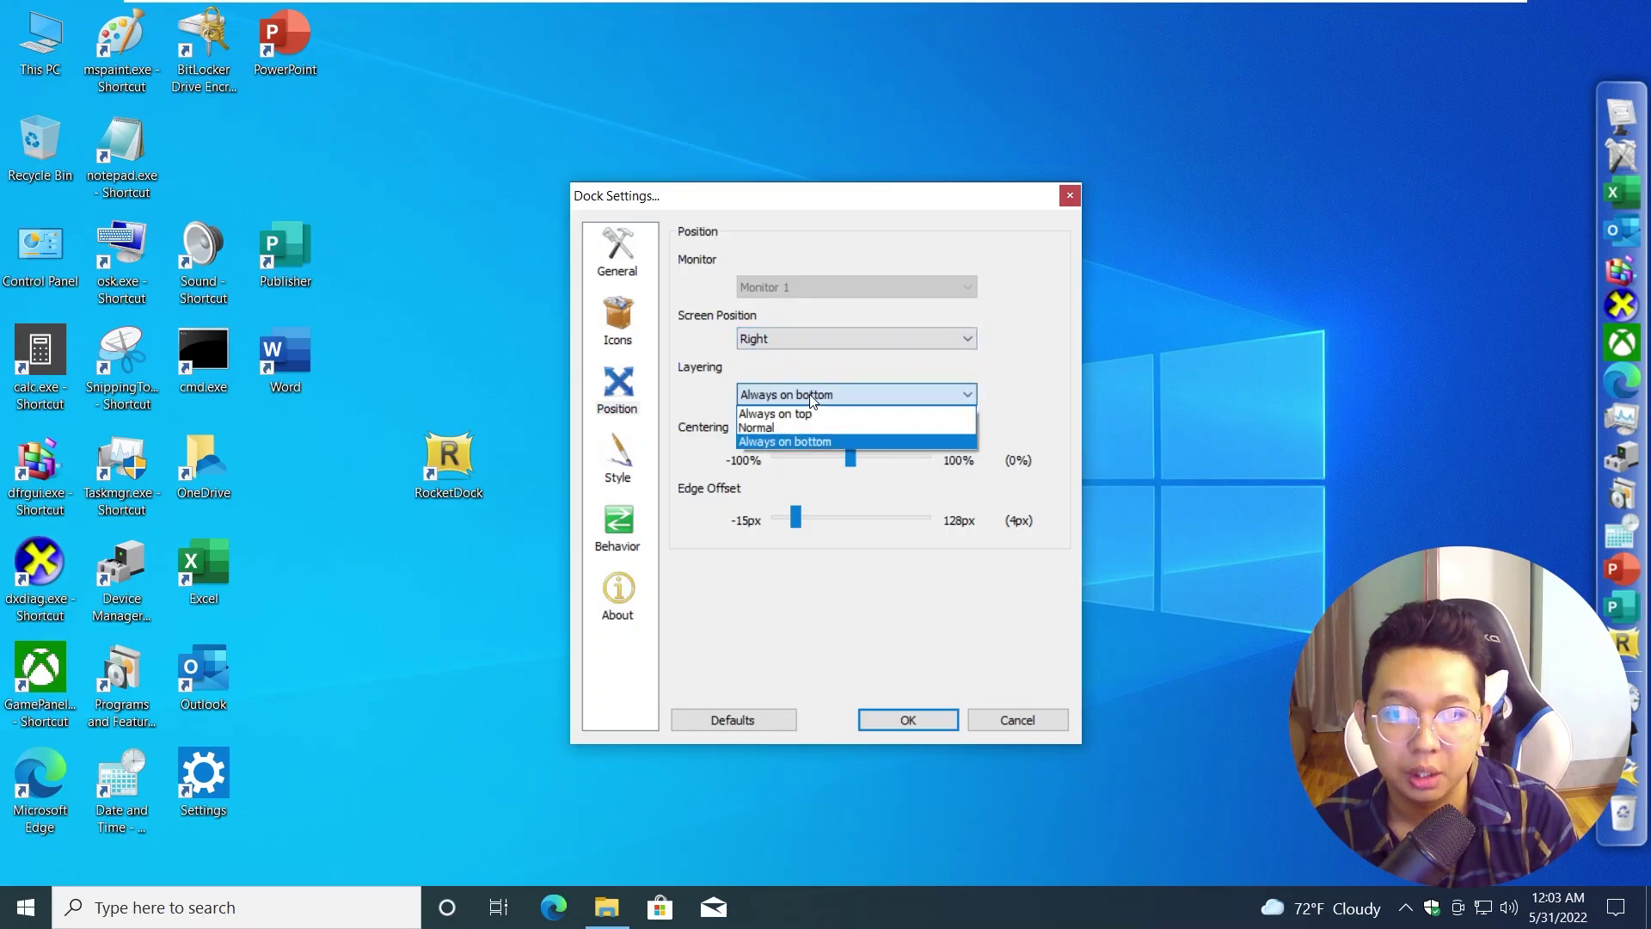
pyautogui.click(689, 516)
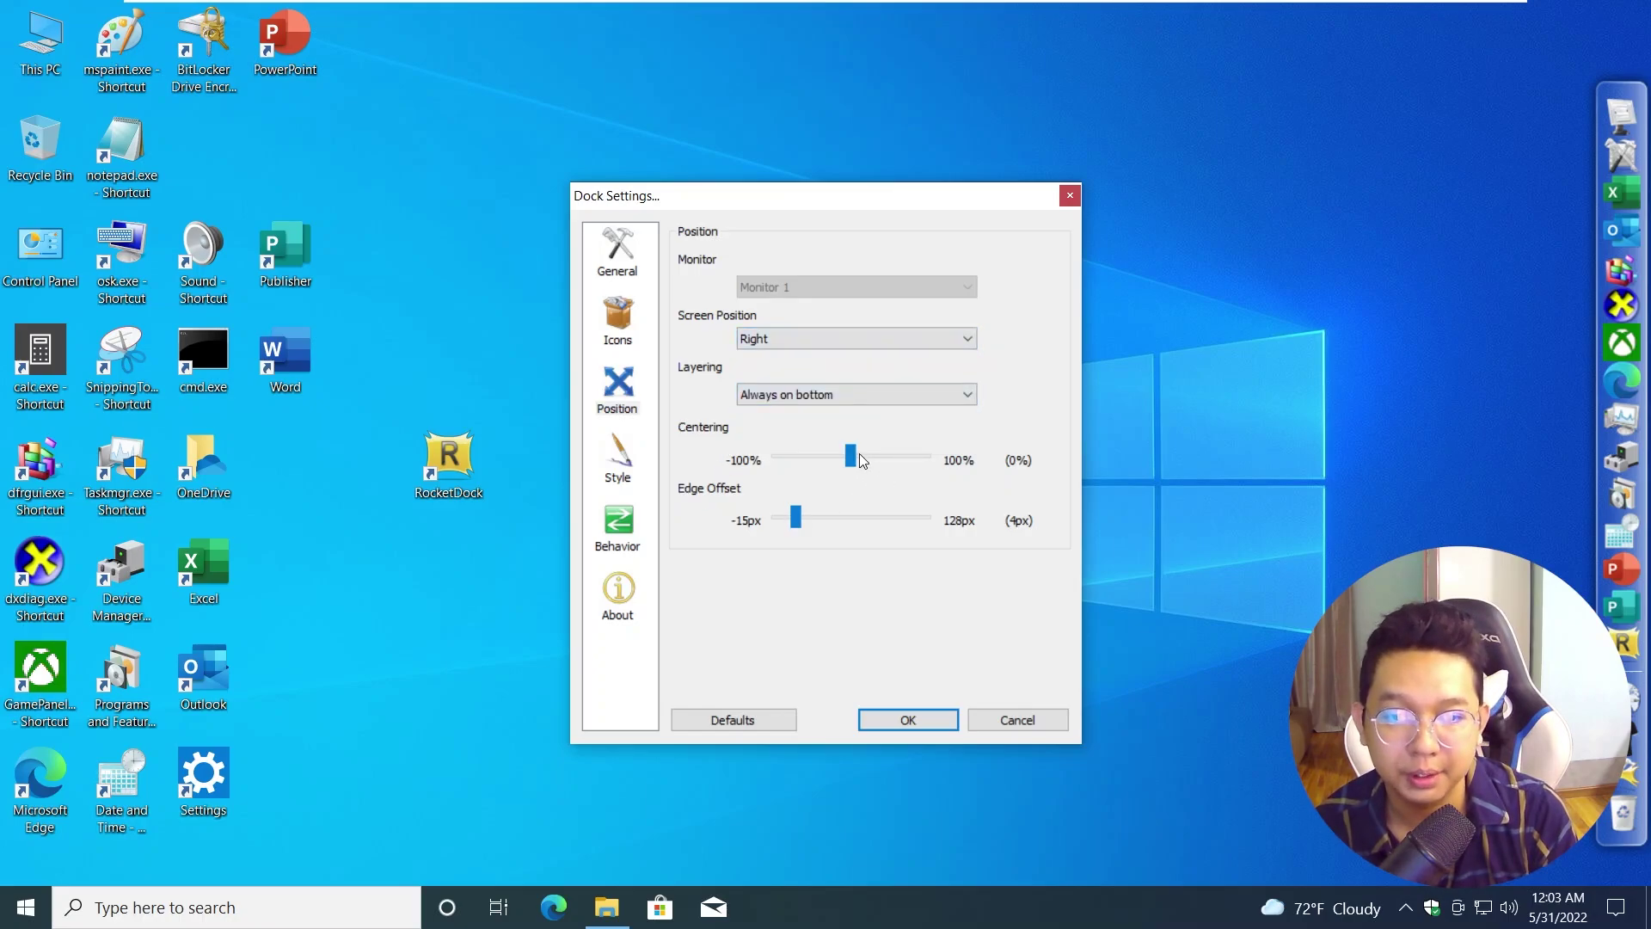
# Try 100% centering and return it to 0%, then try a 128px edge offset and set the offset to -3px.
pyautogui.moveTo(859, 453); pyautogui.dragTo(1272, 487)
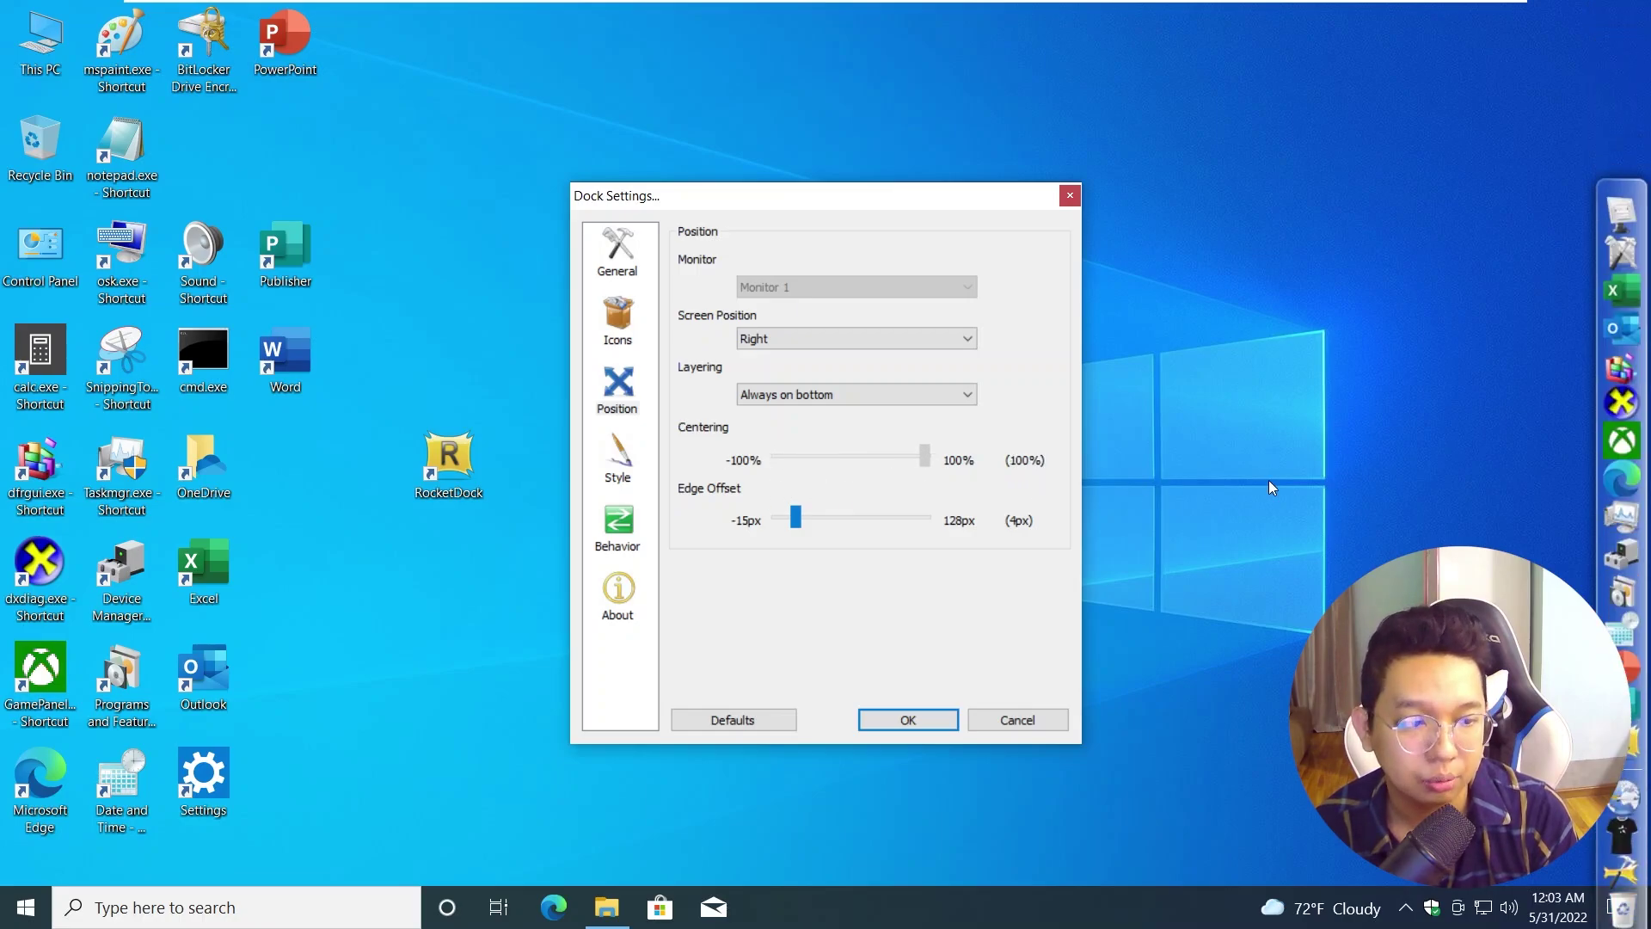
pyautogui.moveTo(1089, 483); pyautogui.dragTo(651, 544)
pyautogui.moveTo(777, 518); pyautogui.dragTo(985, 557)
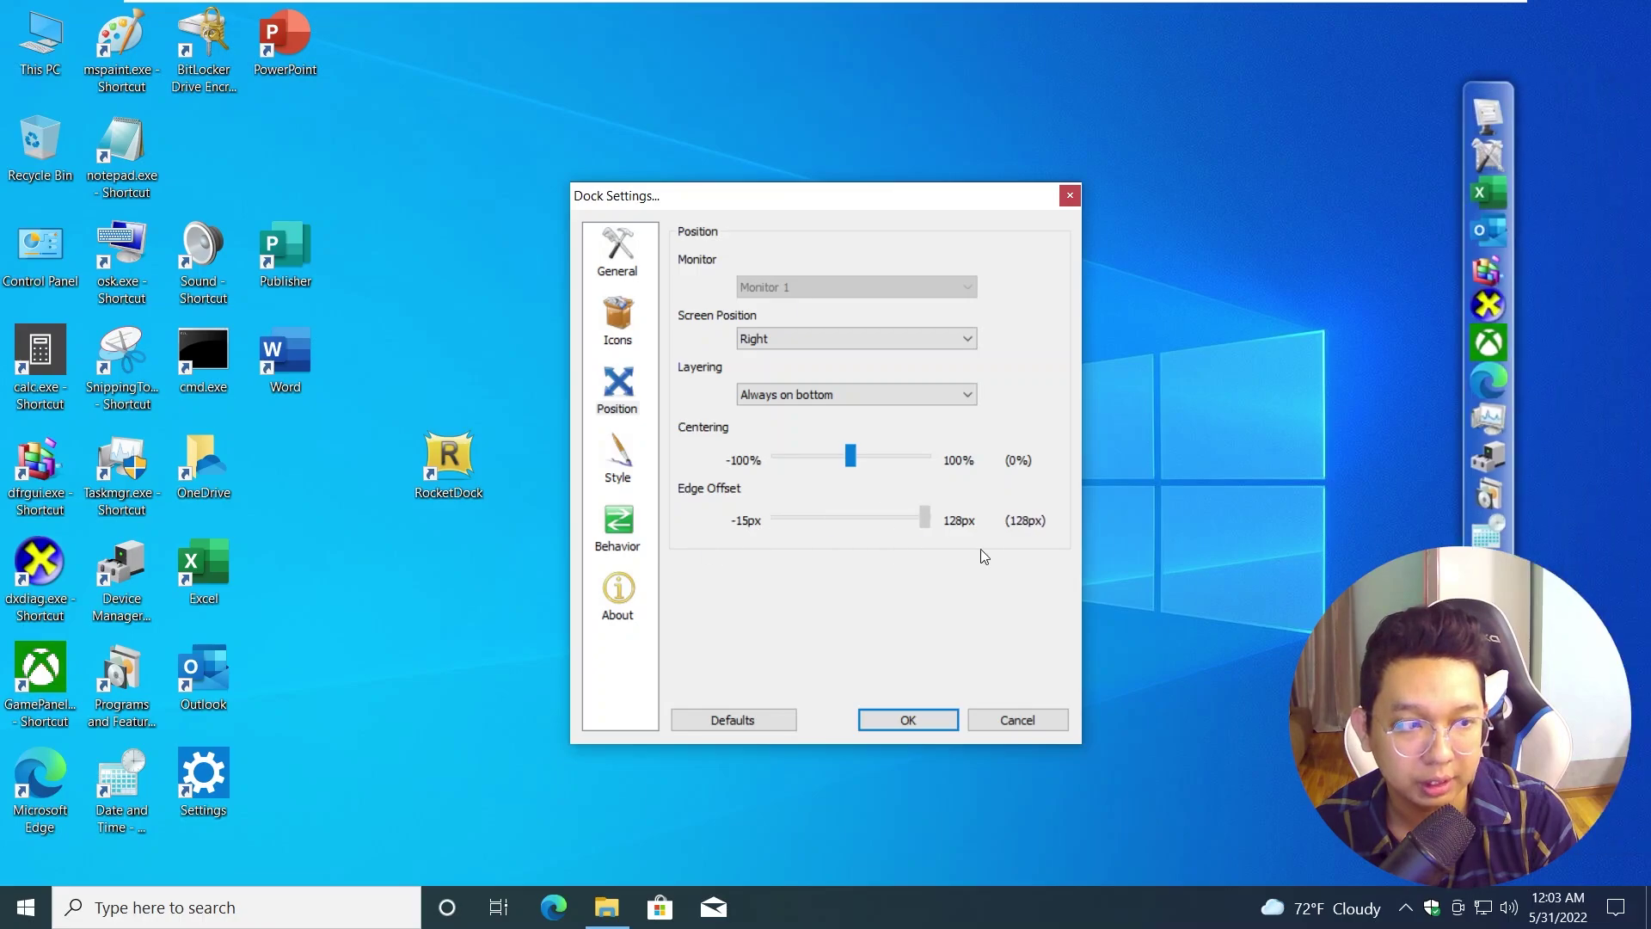
pyautogui.moveTo(1204, 554); pyautogui.dragTo(788, 562)
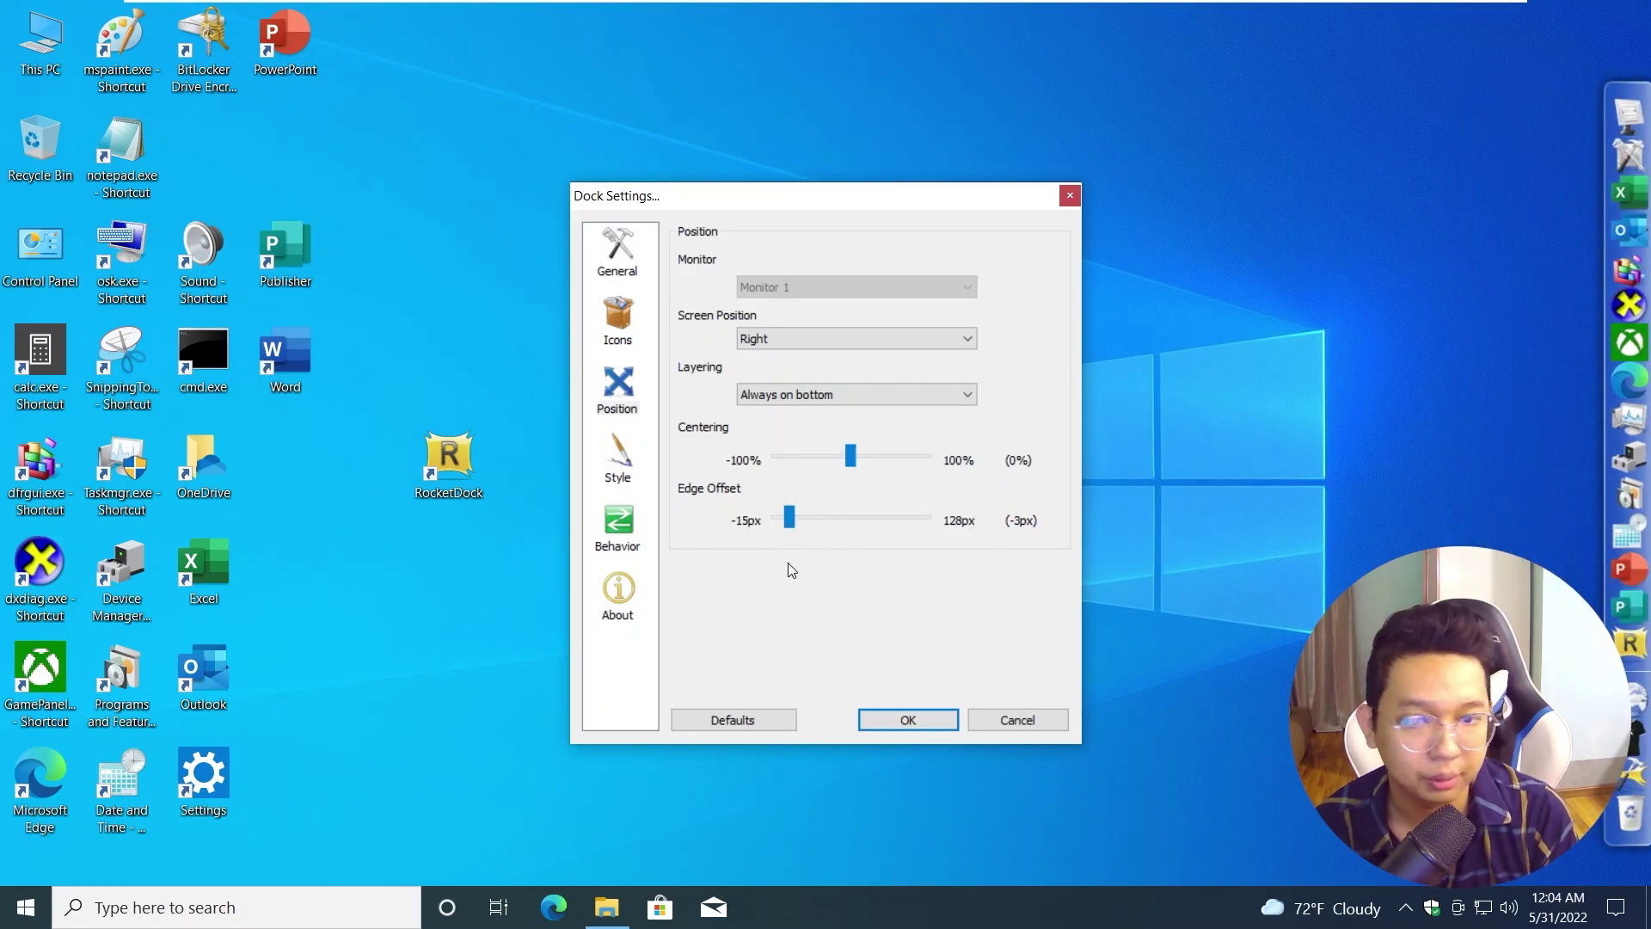
# Enable AutoHide in the dock's behavior settings, apply it, and check how the dock hides and reappears at the screen edge.
pyautogui.click(614, 514)
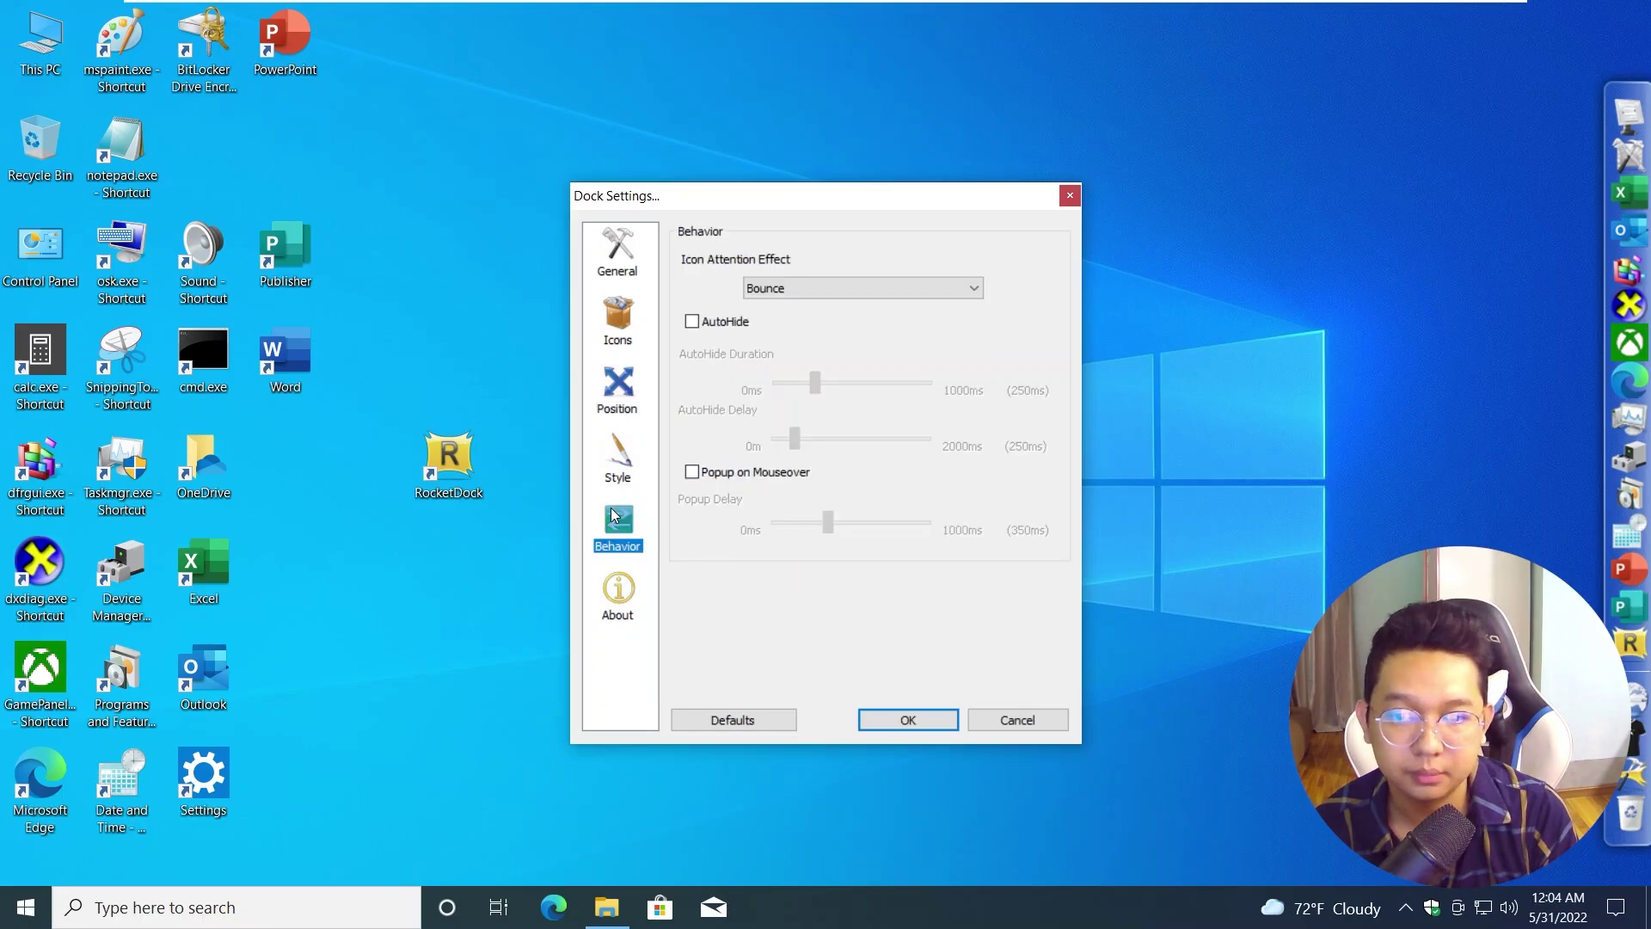
pyautogui.click(824, 293)
pyautogui.click(823, 292)
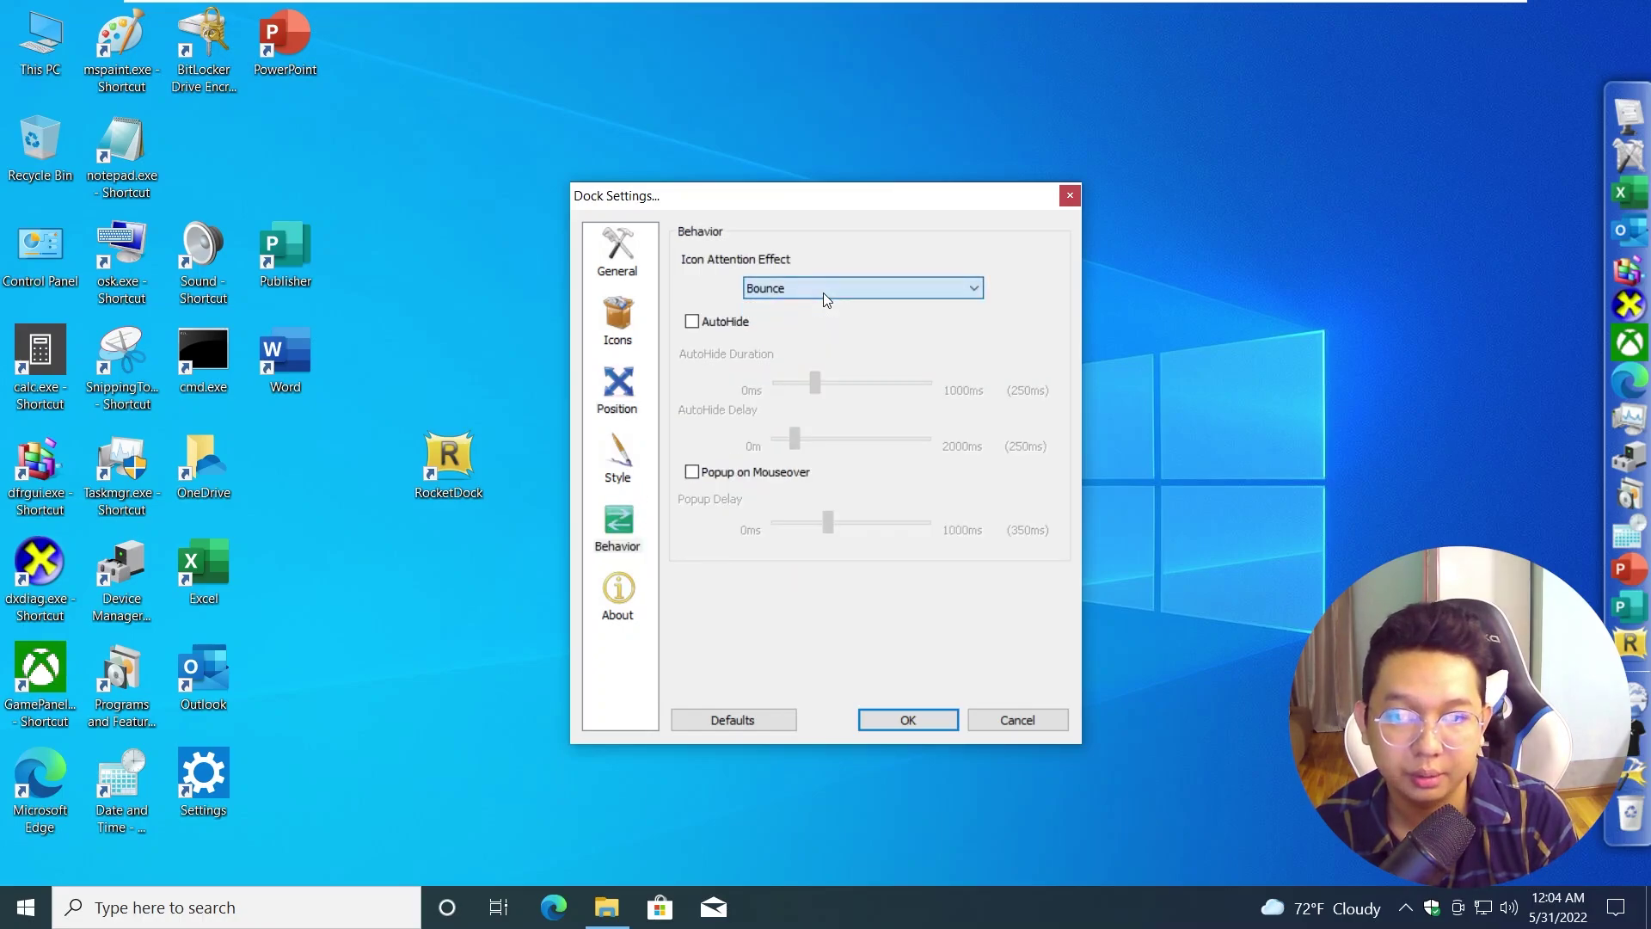
pyautogui.click(731, 325)
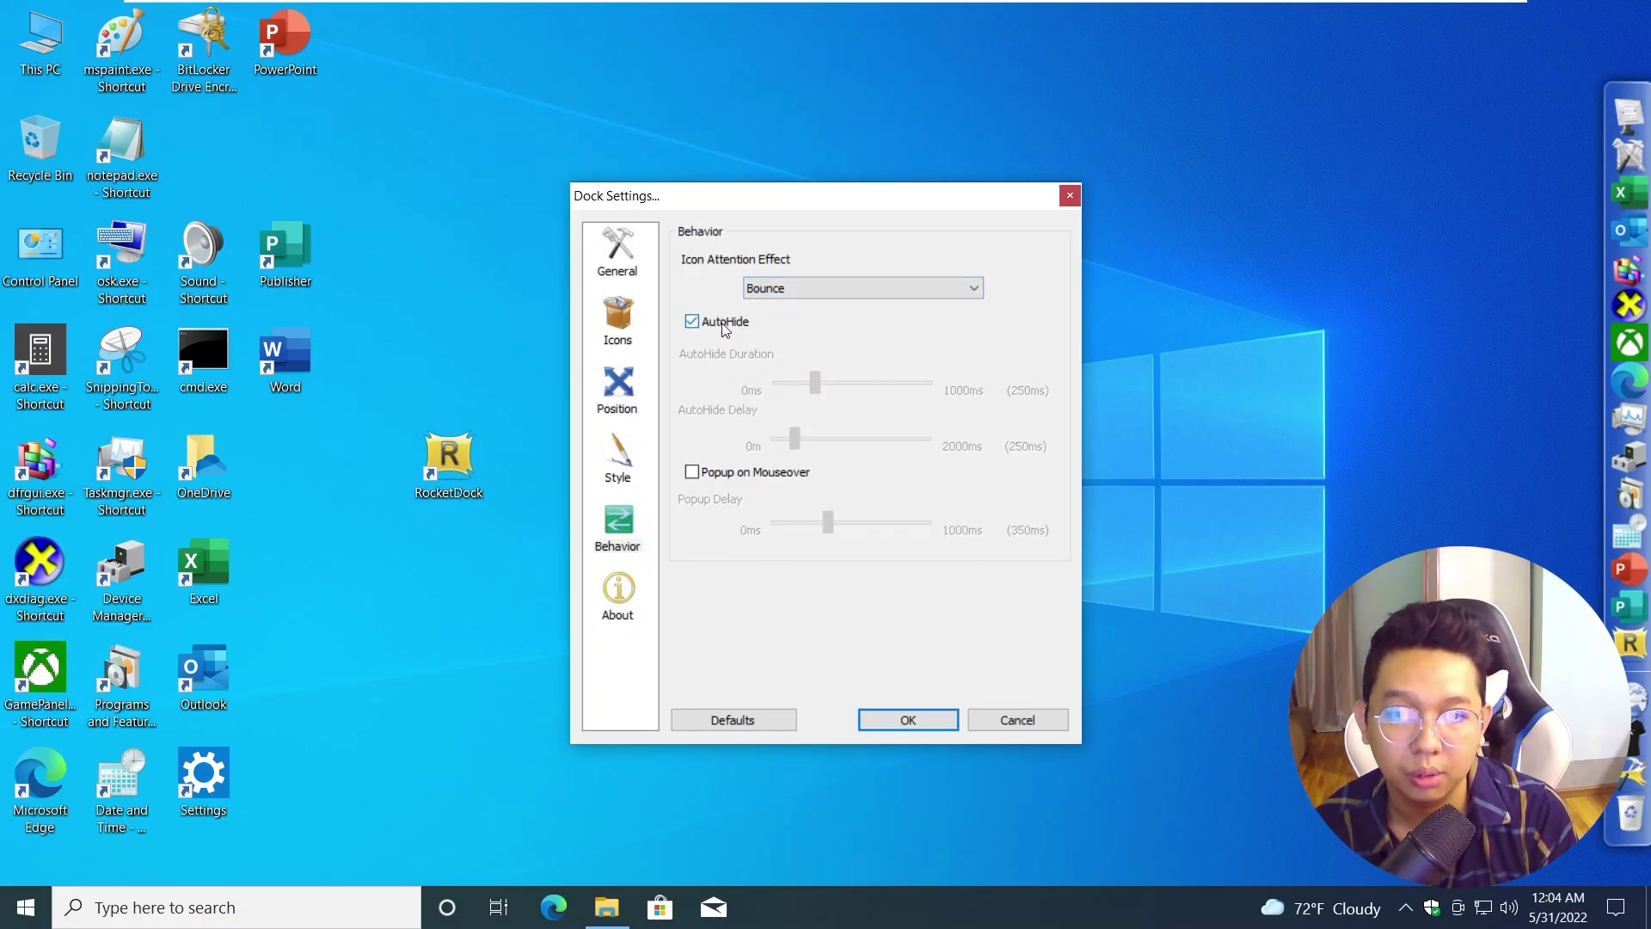
pyautogui.click(913, 719)
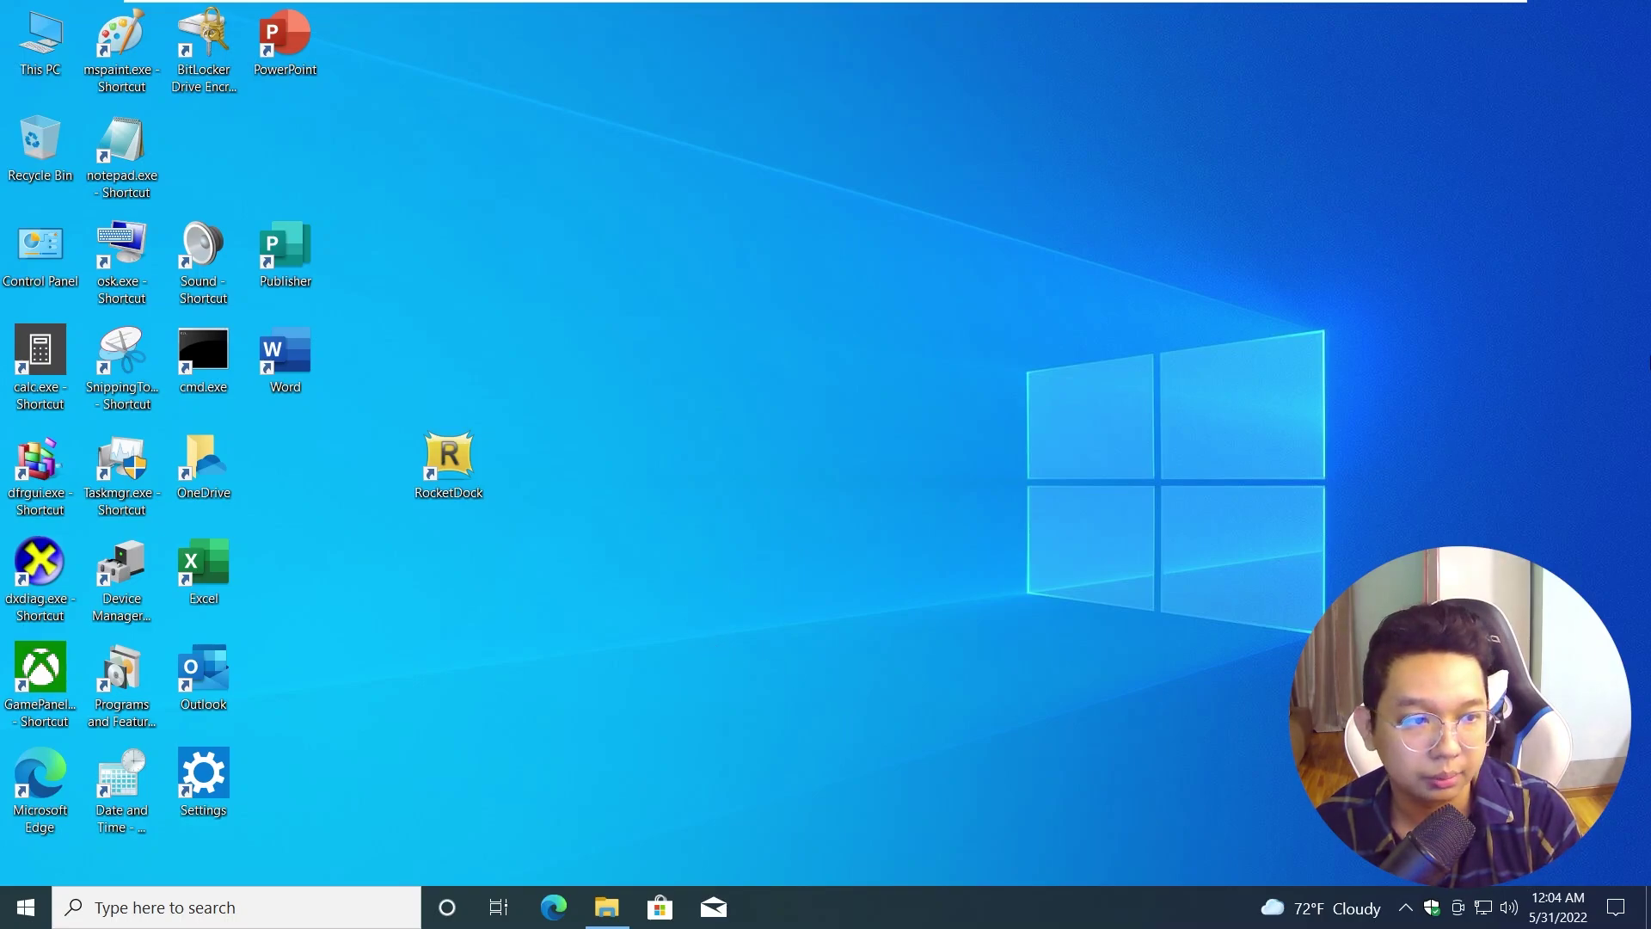
pyautogui.moveTo(1644, 258)
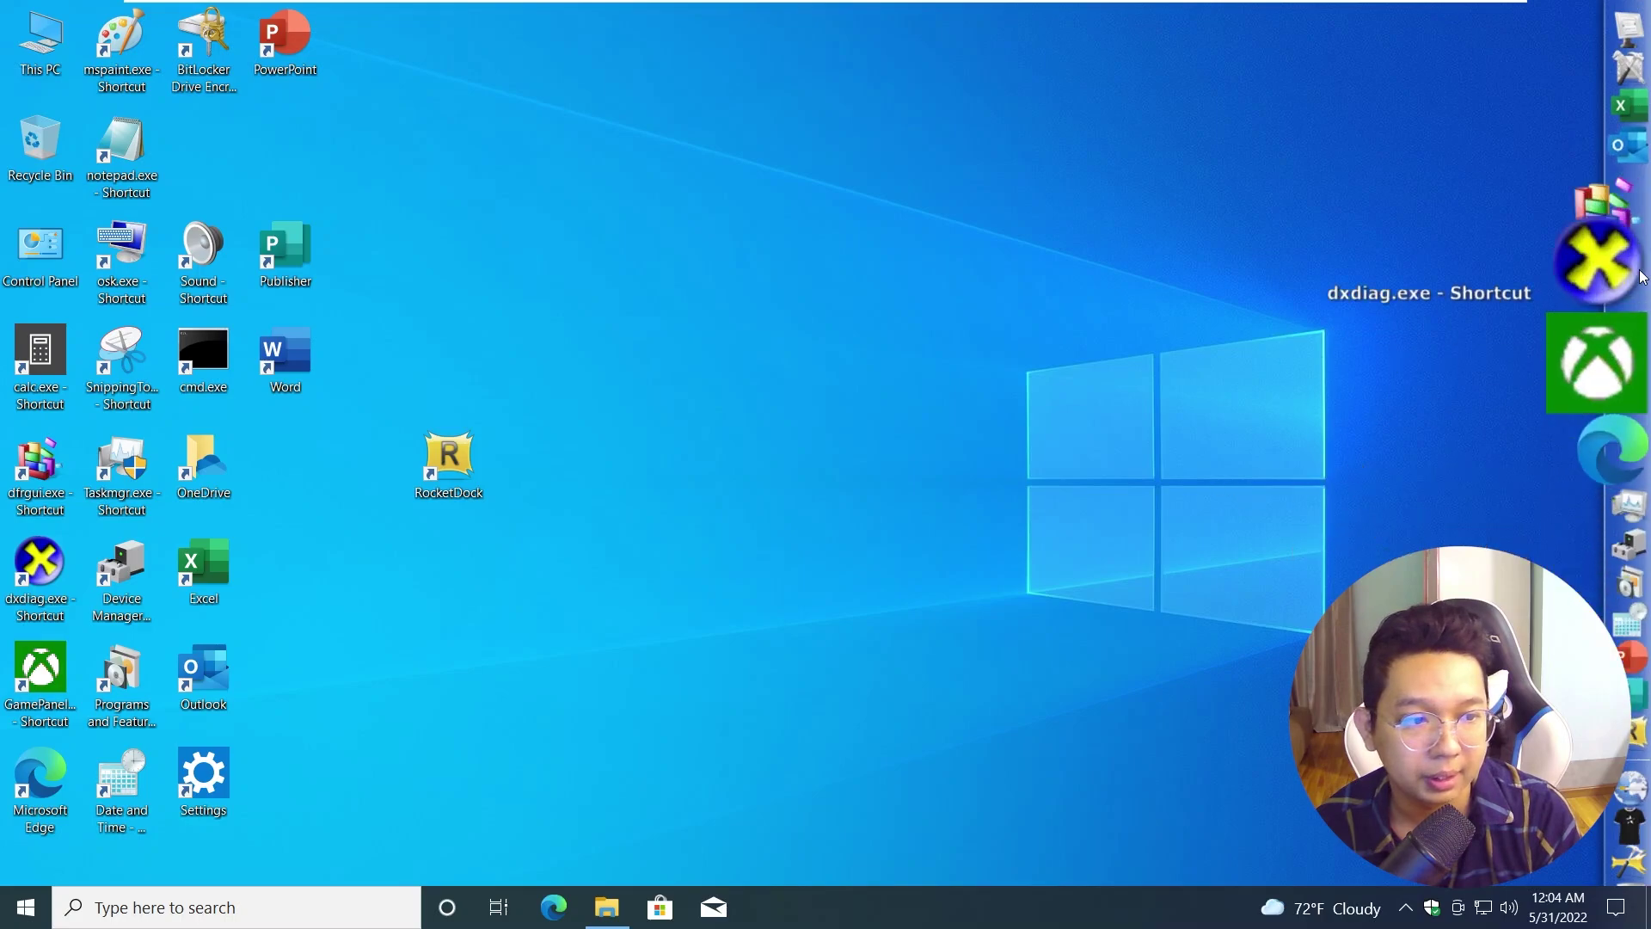
pyautogui.moveTo(1649, 370)
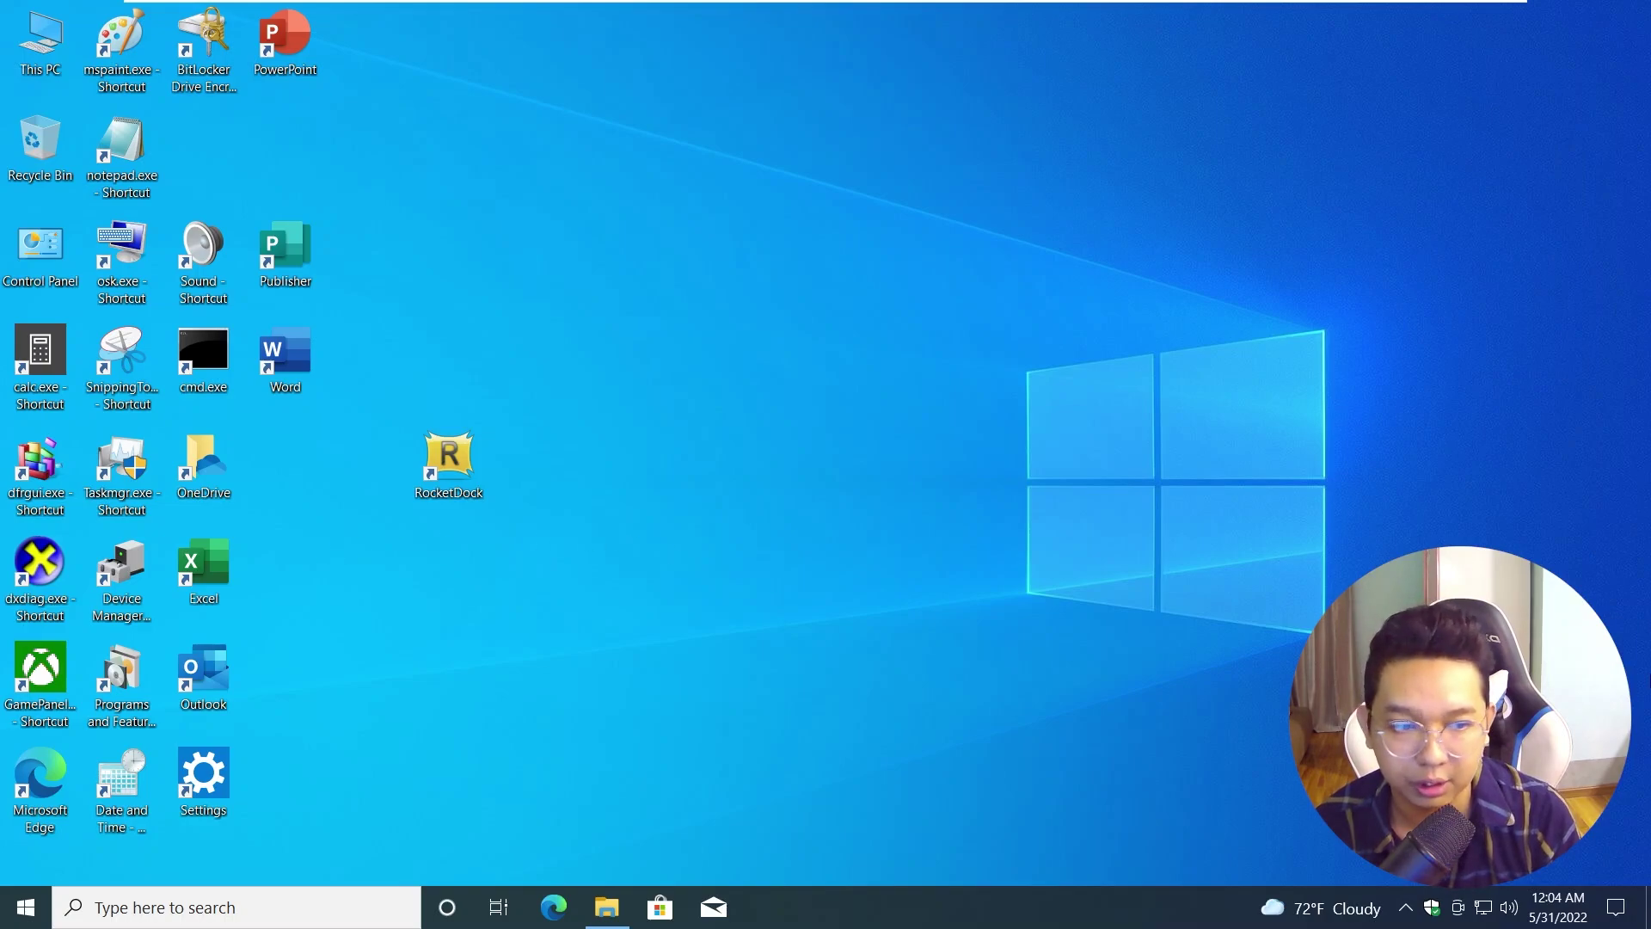
# Remove the PowerPoint, Publisher and Date and Time shortcuts from the dock.
pyautogui.moveTo(1648, 627)
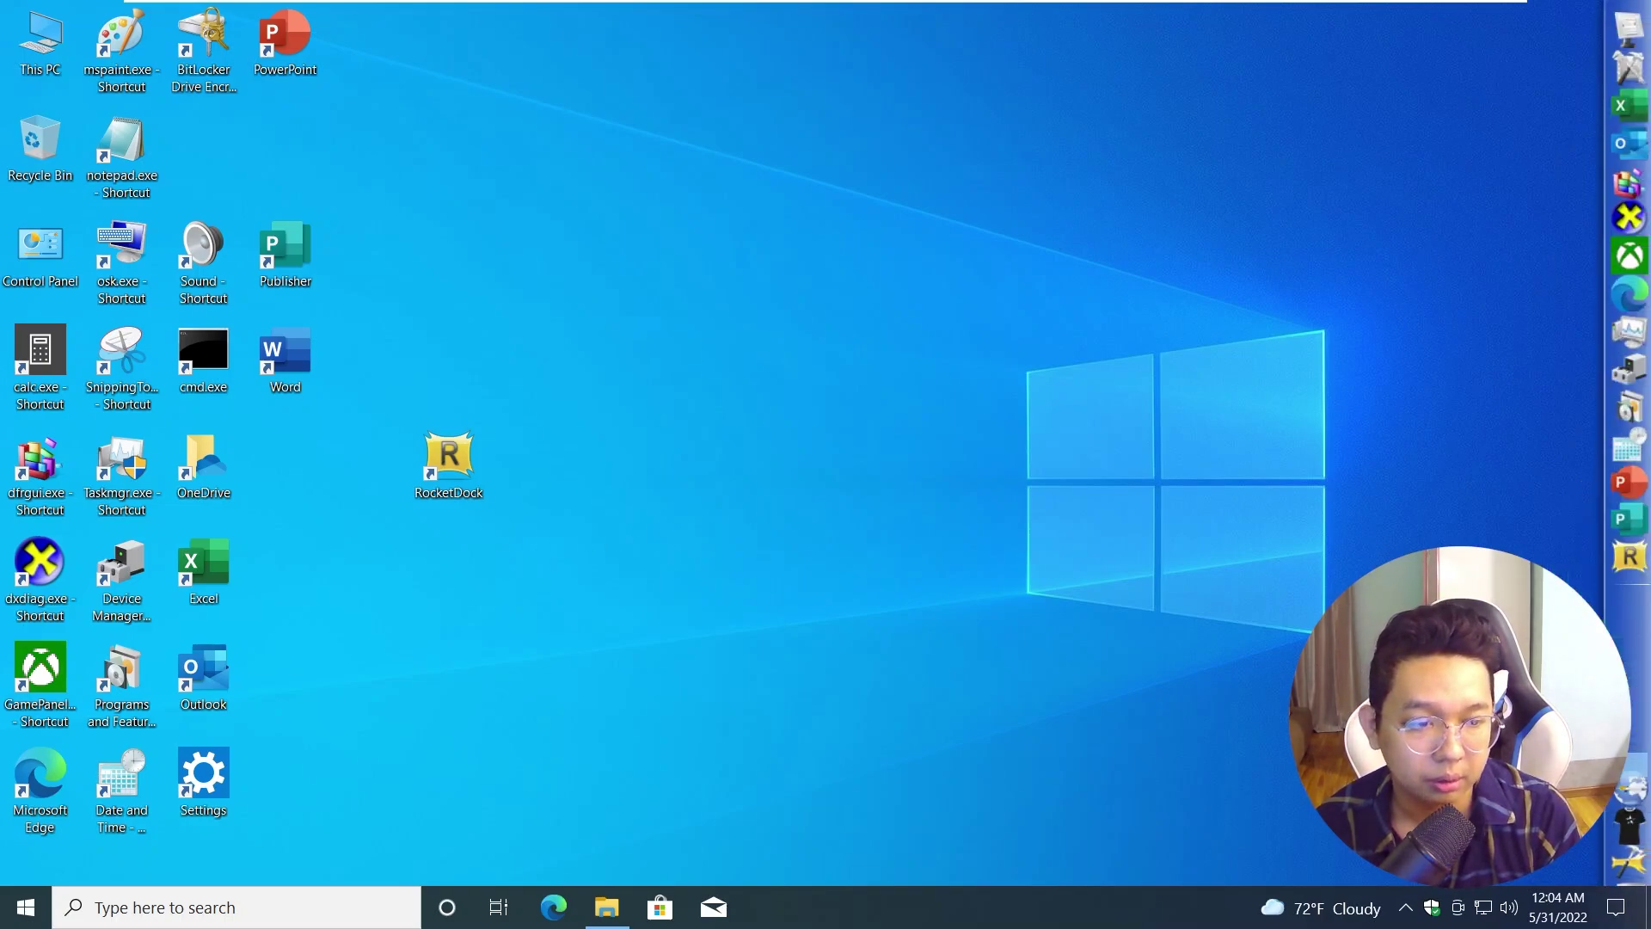
pyautogui.rightClick(1610, 710)
pyautogui.click(1535, 640)
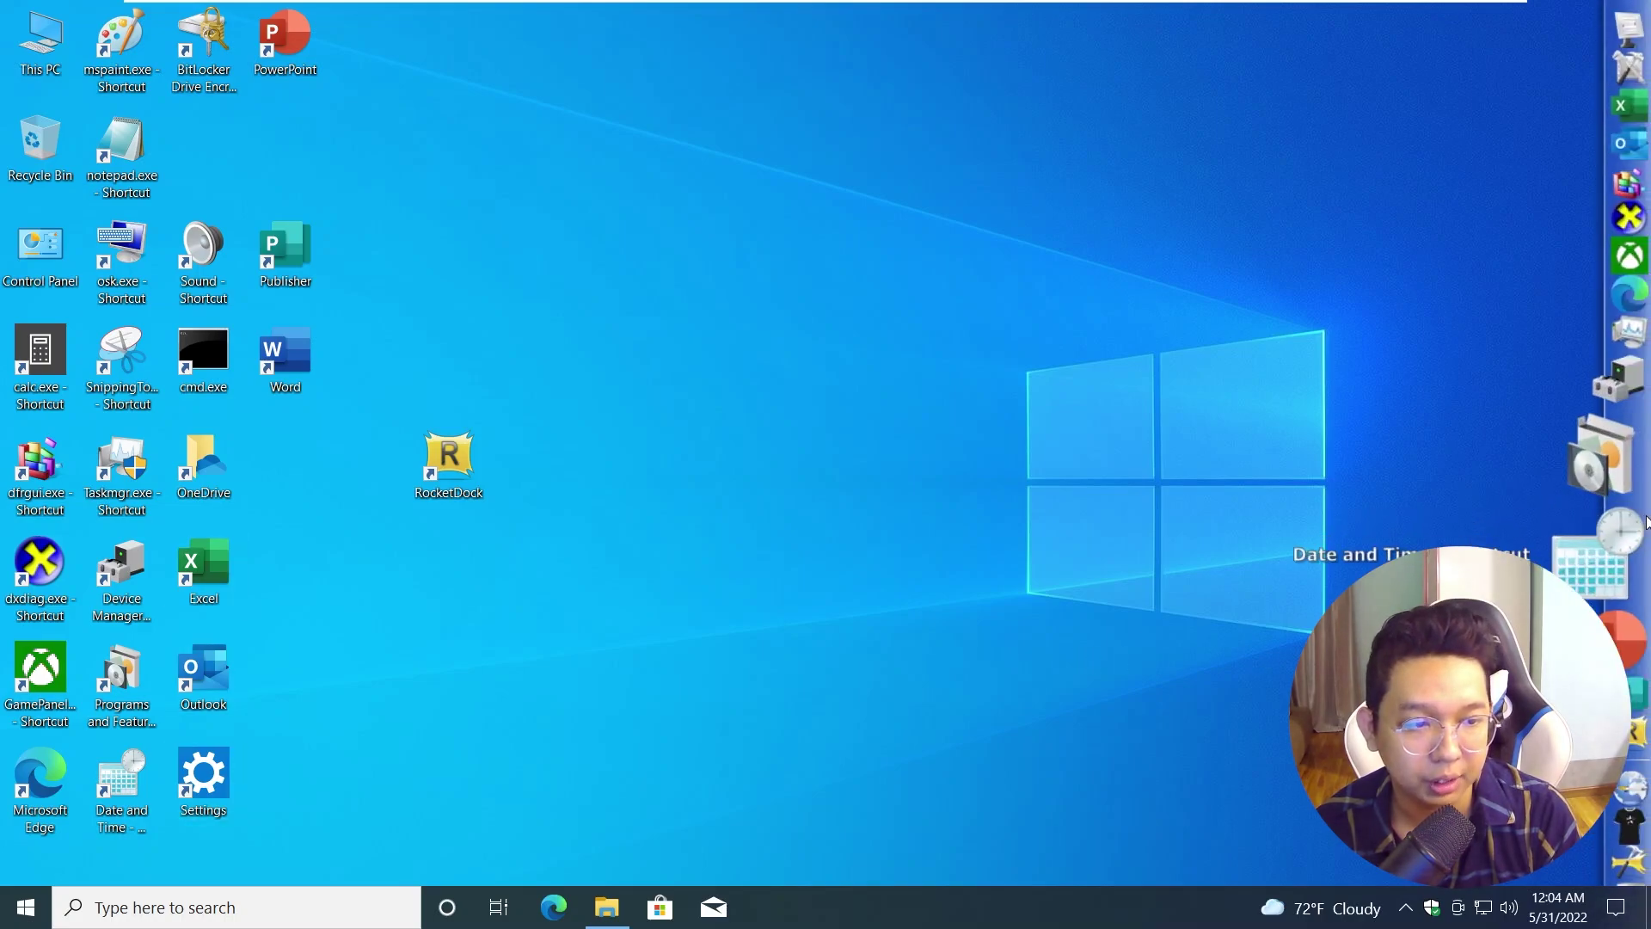
pyautogui.rightClick(1611, 677)
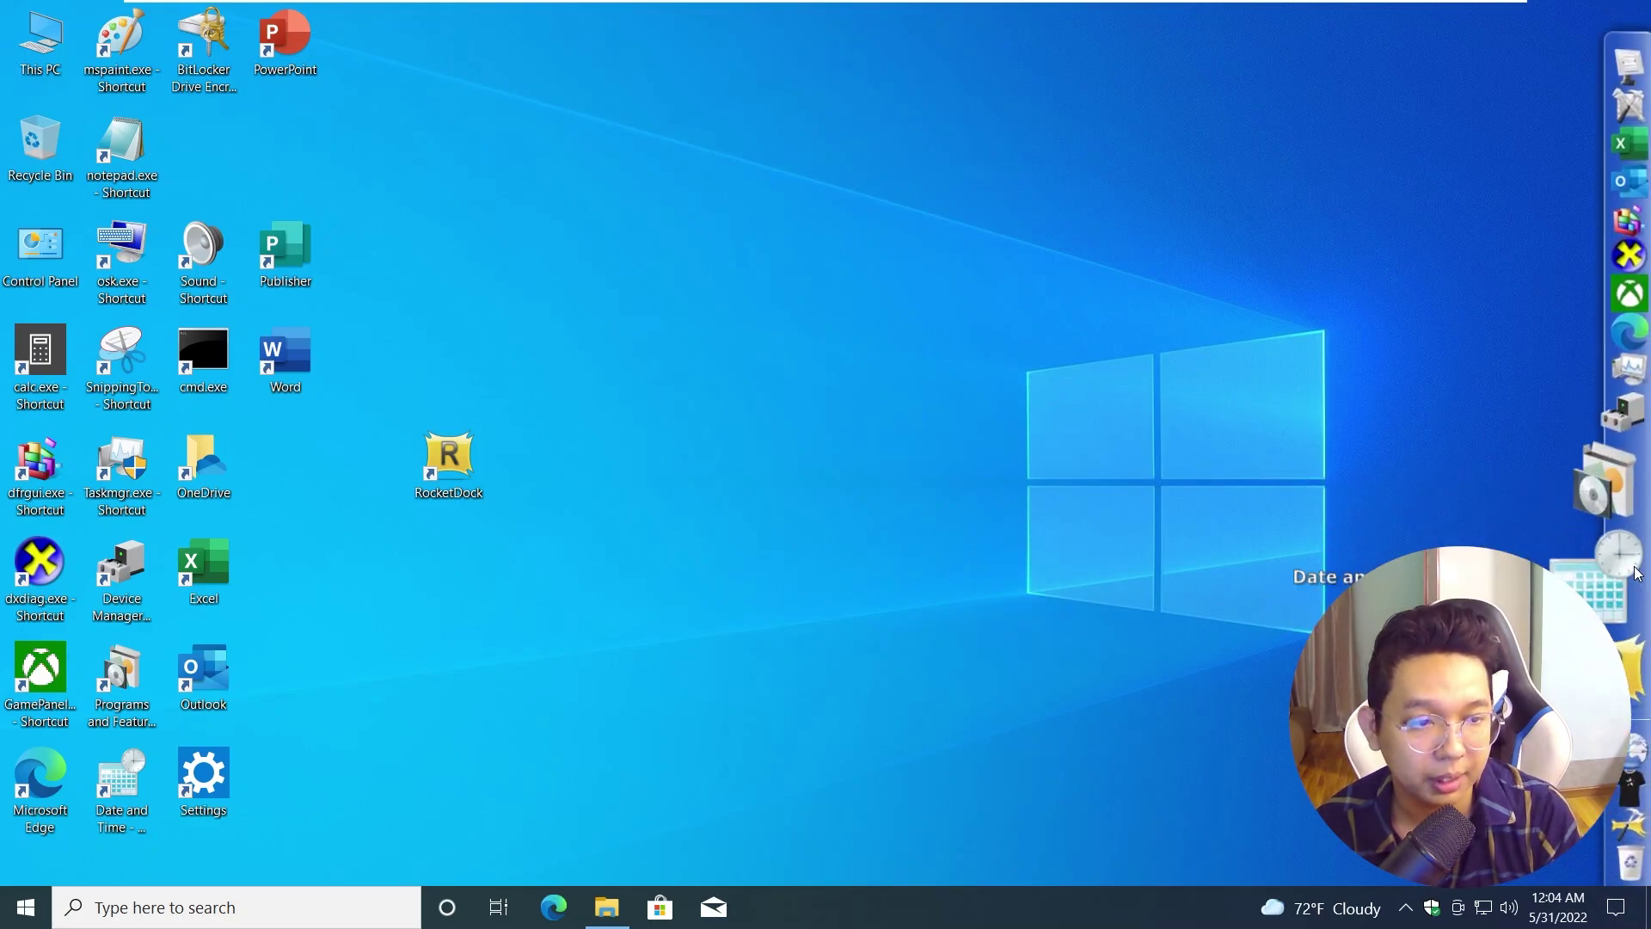
pyautogui.moveTo(1635, 566); pyautogui.dragTo(1242, 548)
# Move the RocketDock desktop shortcut into the free spot below BitLocker and cut all desktop icons except This PC, Recycle Bin and Control Panel.
pyautogui.moveTo(472, 474); pyautogui.dragTo(222, 153)
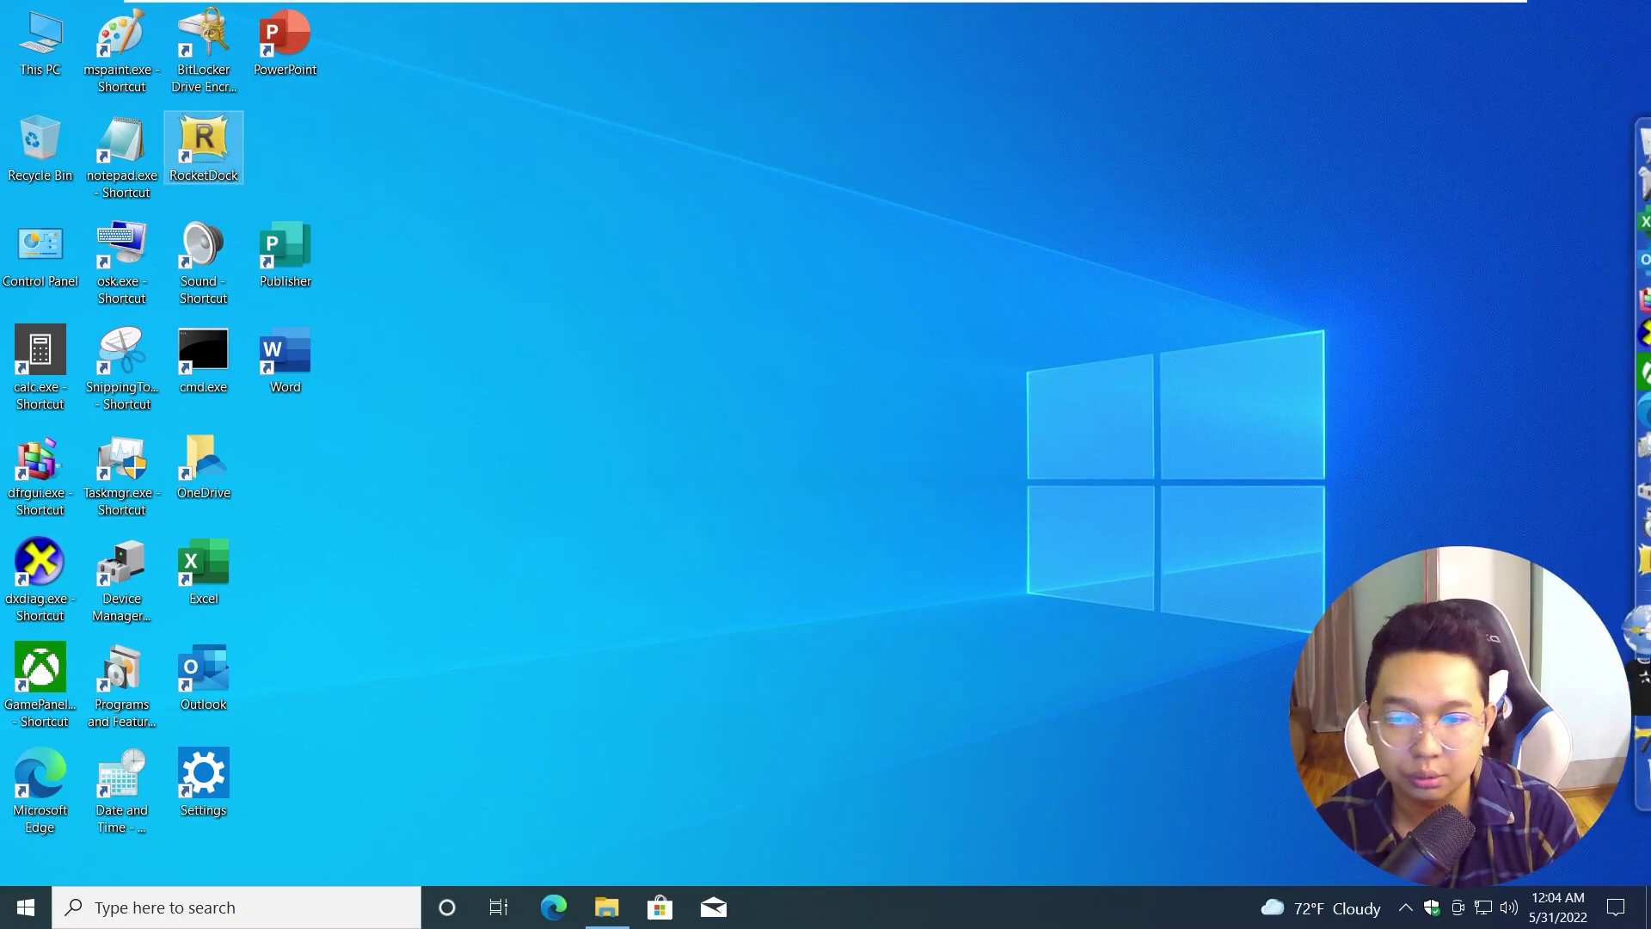
pyautogui.rightClick(1620, 613)
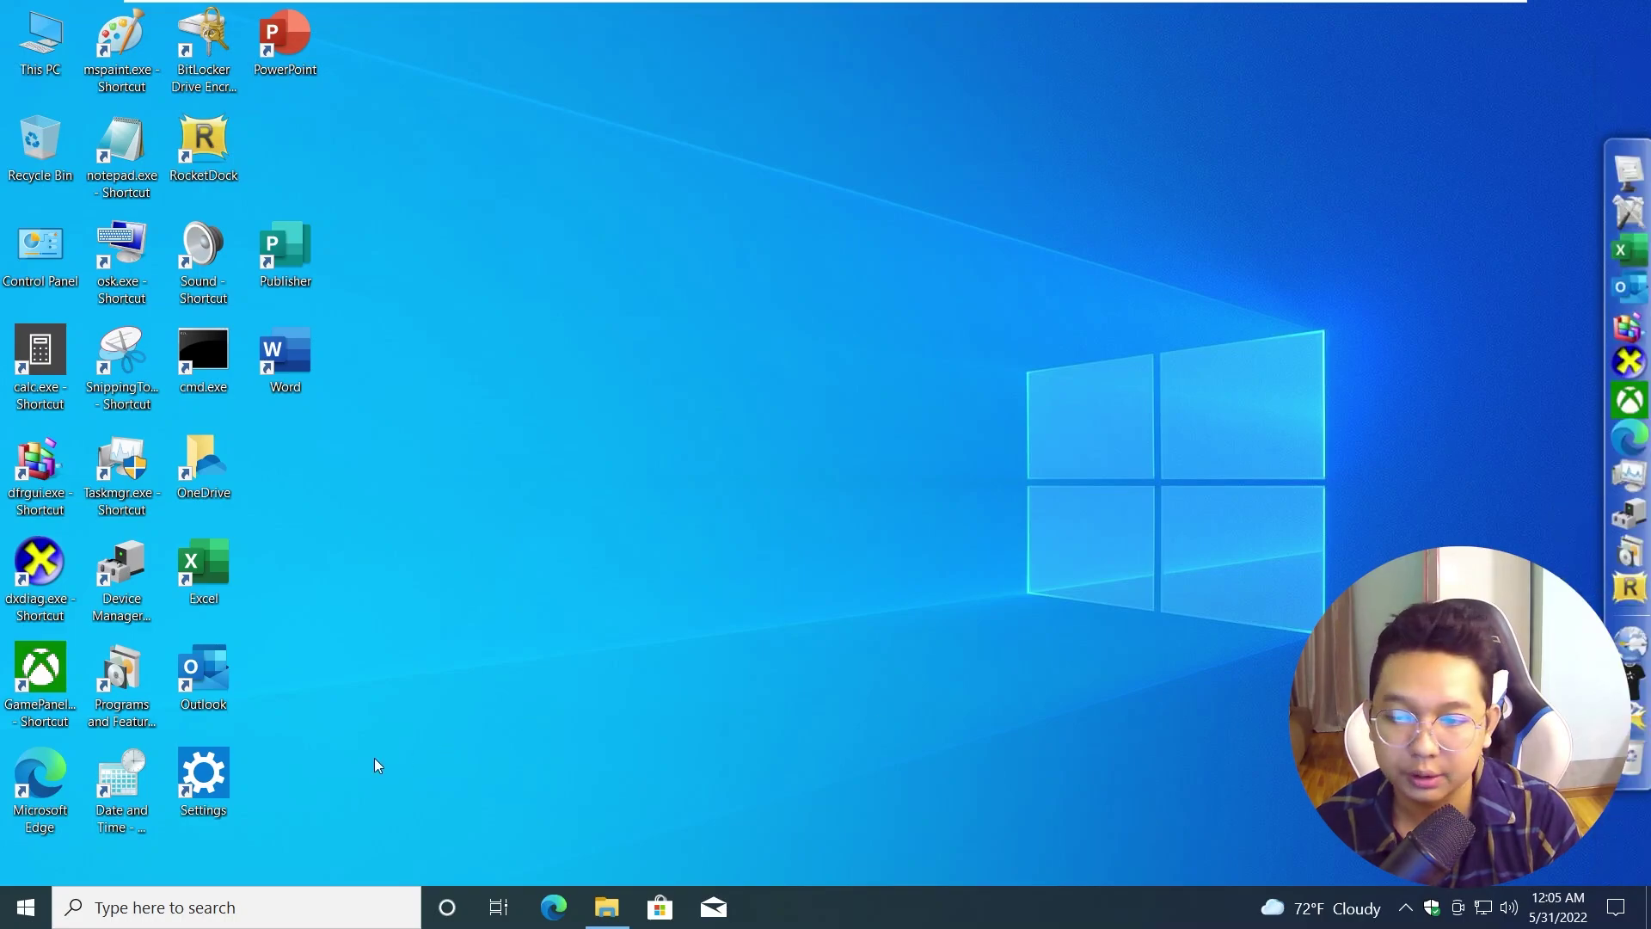
pyautogui.moveTo(361, 847); pyautogui.dragTo(19, 306)
pyautogui.moveTo(511, 293); pyautogui.dragTo(110, 41)
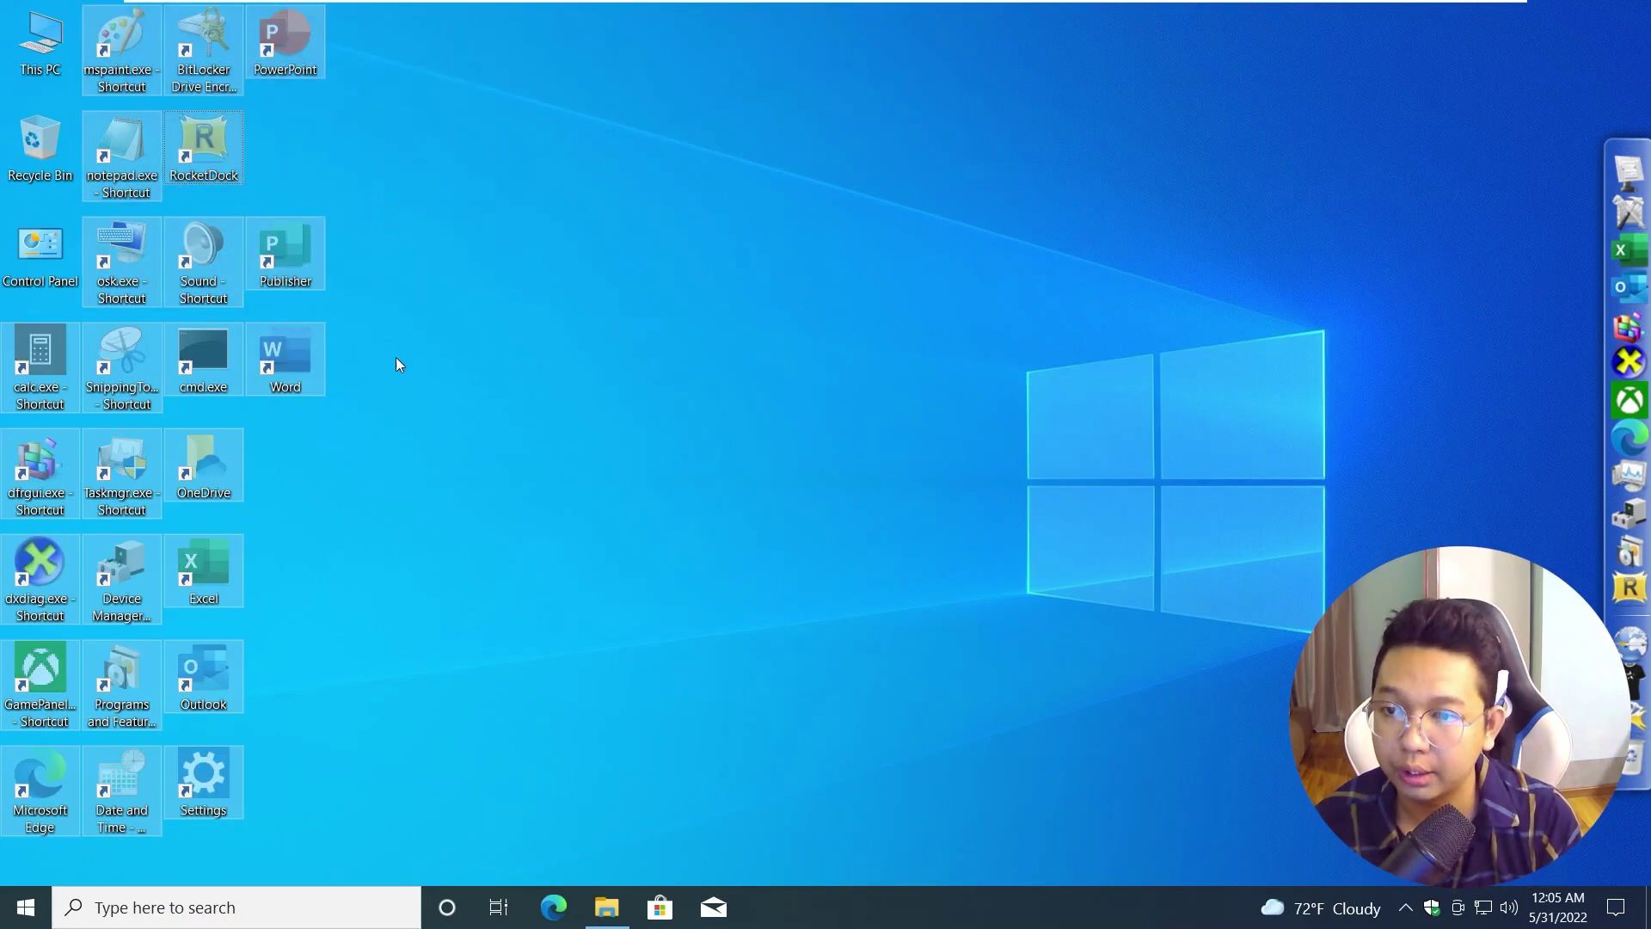
# Create a new folder named icon on the desktop and open it.
pyautogui.rightClick(448, 399)
pyautogui.moveTo(585, 550)
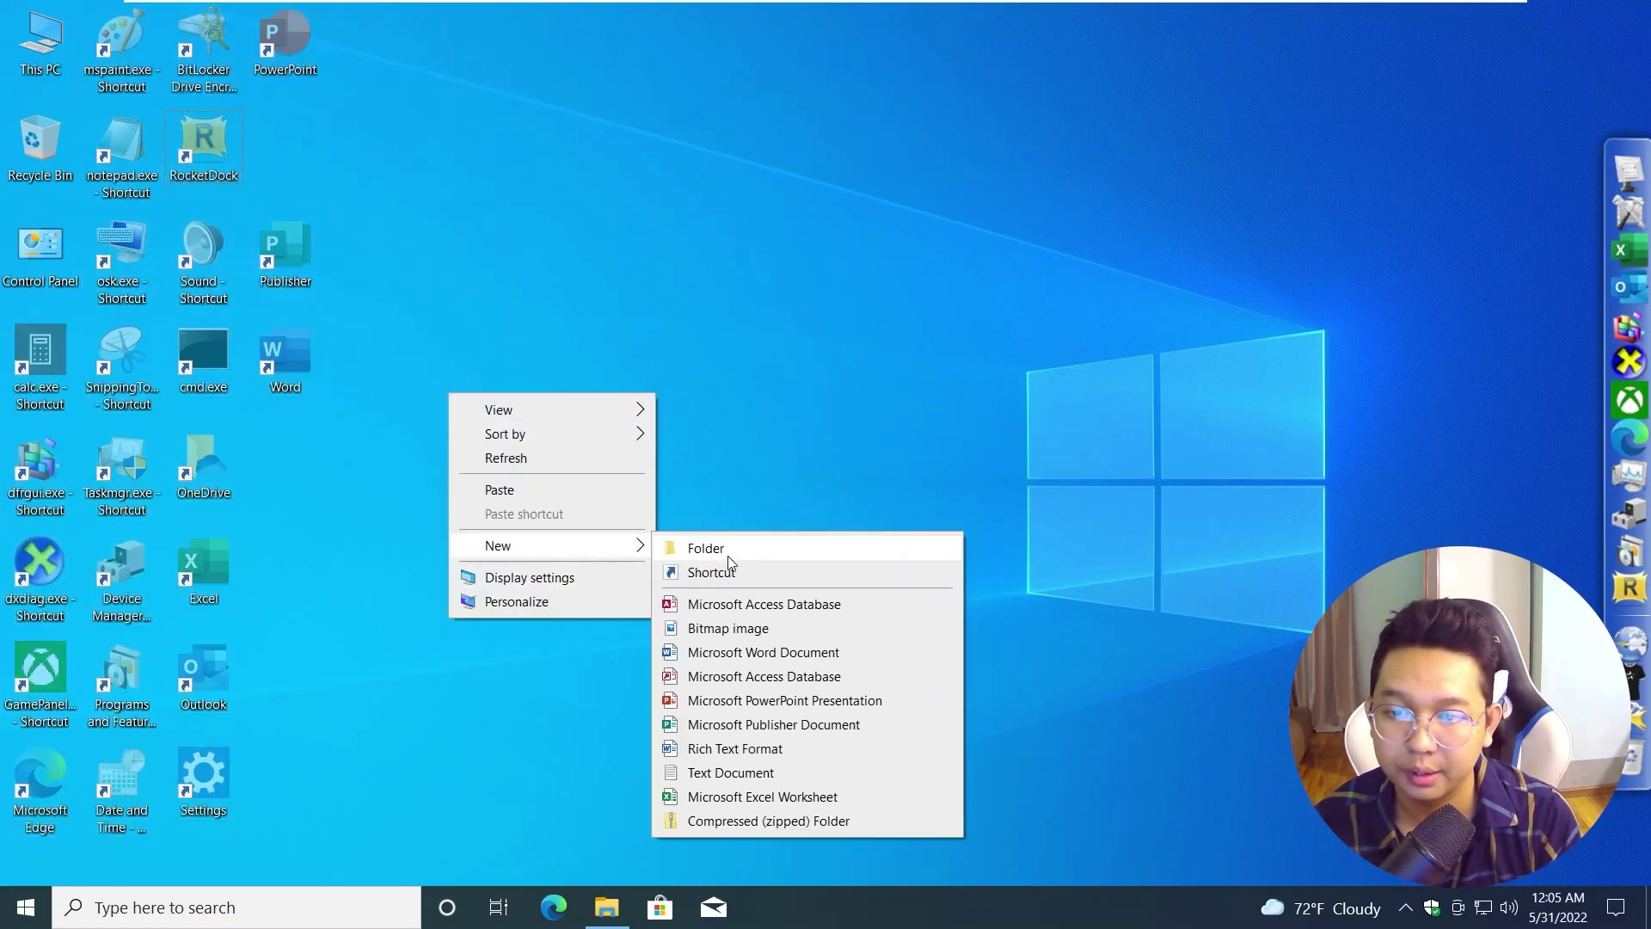
pyautogui.click(725, 551)
pyautogui.write('icon')
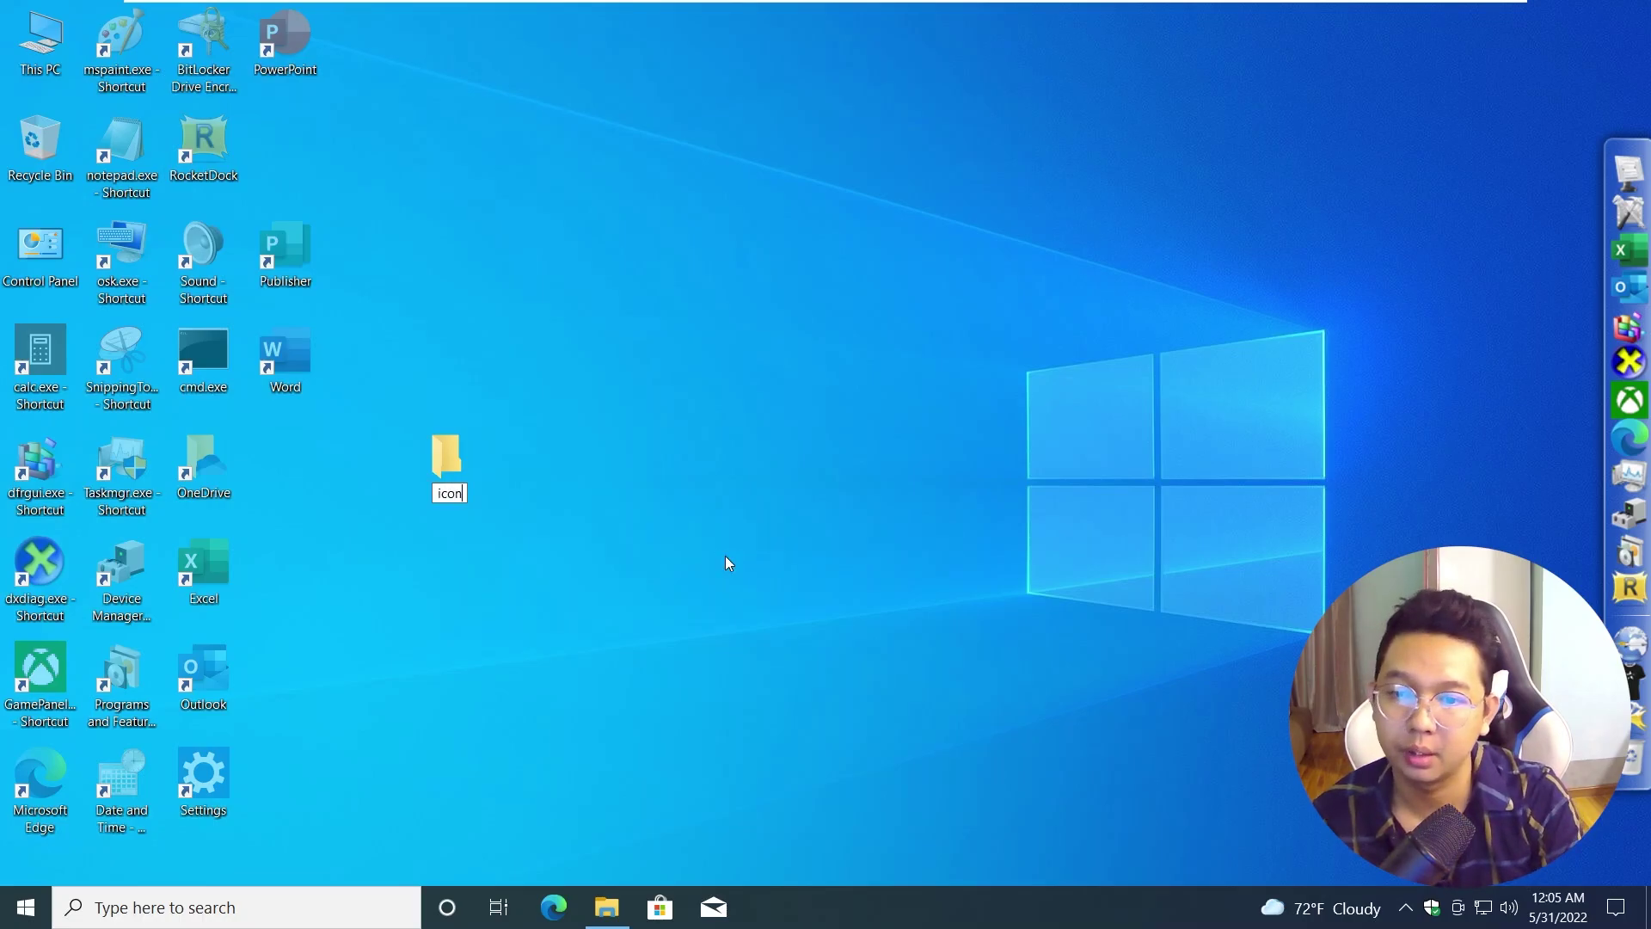
pyautogui.press('Return')
pyautogui.press('Return')
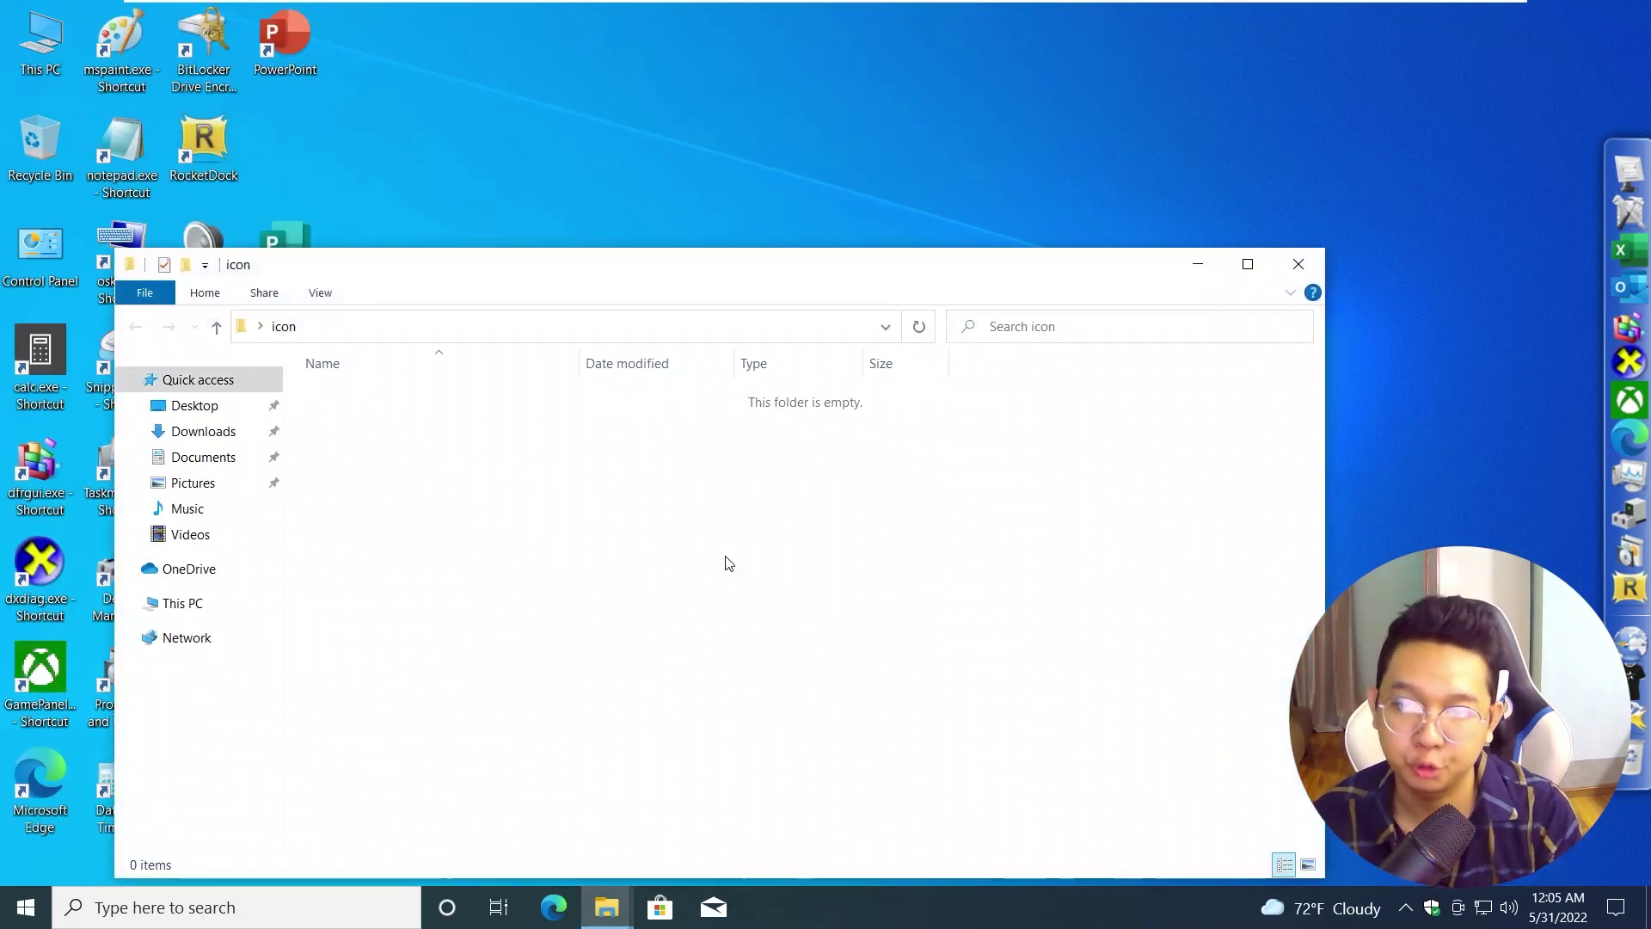
# Paste the cut shortcuts into the icon folder, confirm moving the Settings system file, and reposition the folder window.
pyautogui.hotkey('ctrl', 'v')
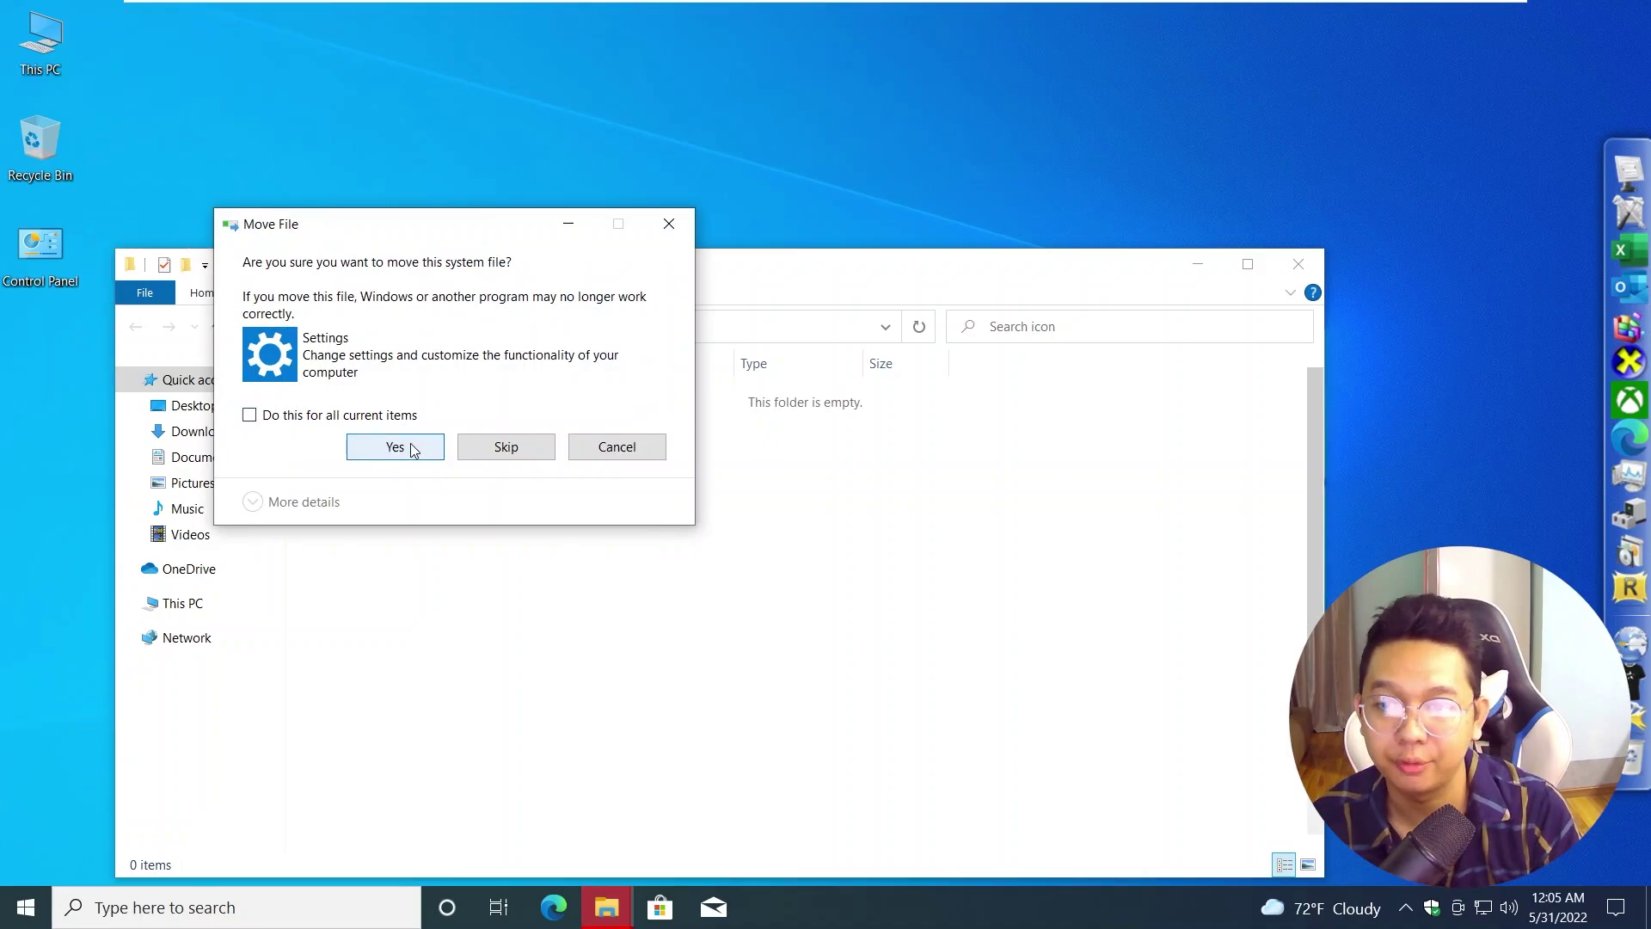
pyautogui.click(395, 446)
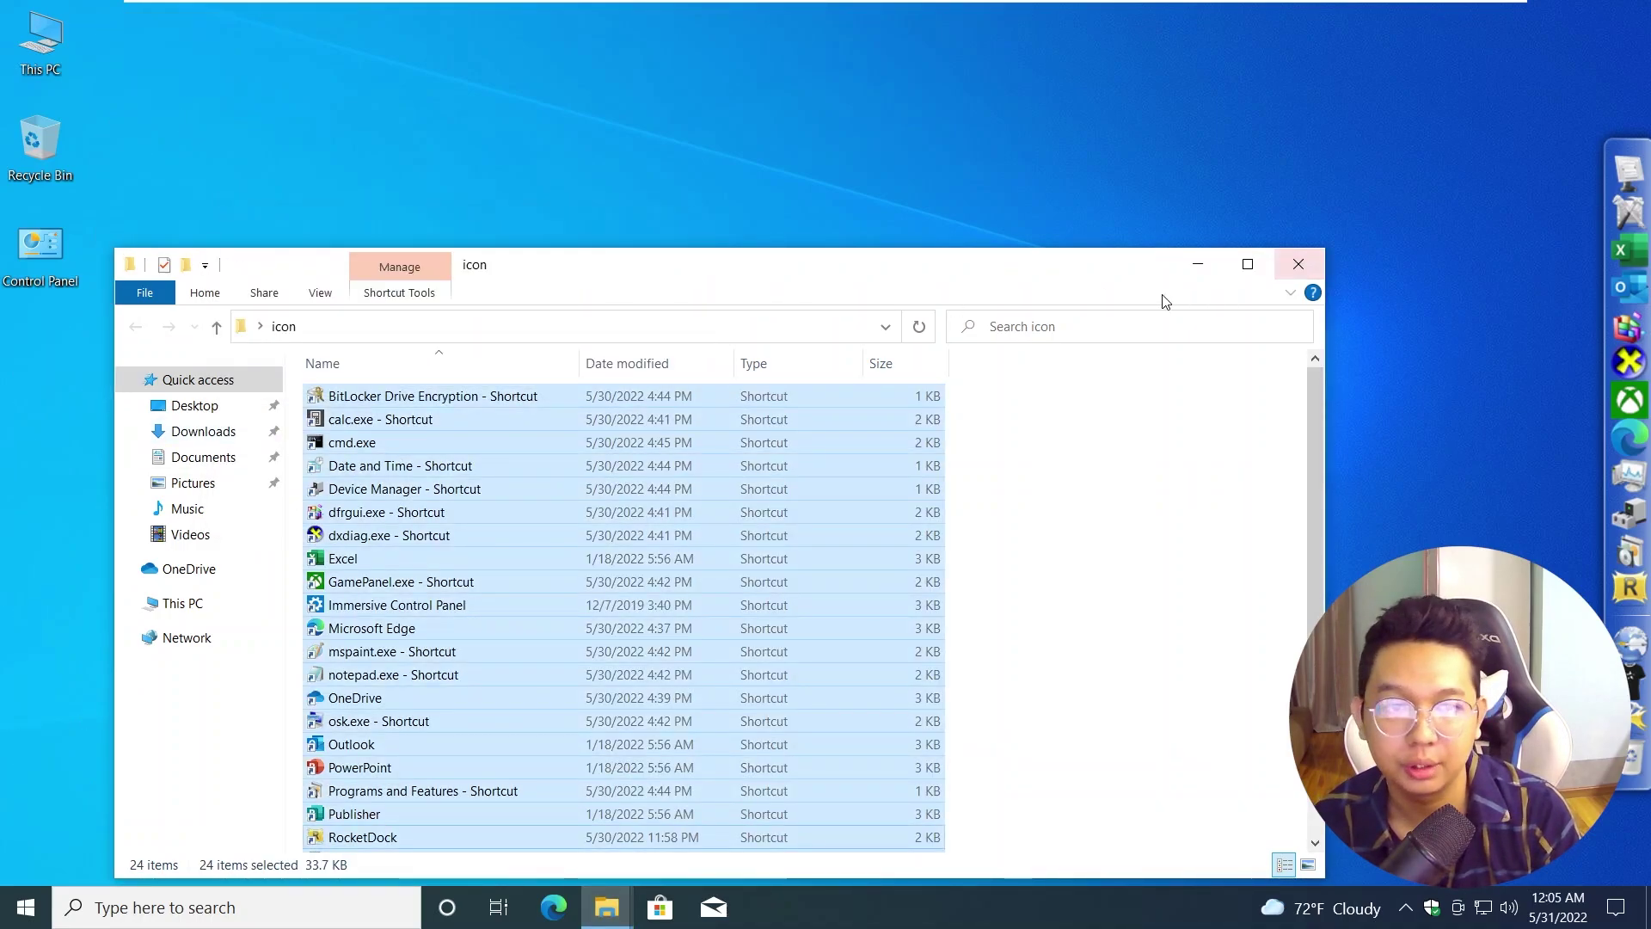
pyautogui.moveTo(1069, 274); pyautogui.dragTo(888, 184)
pyautogui.click(1055, 581)
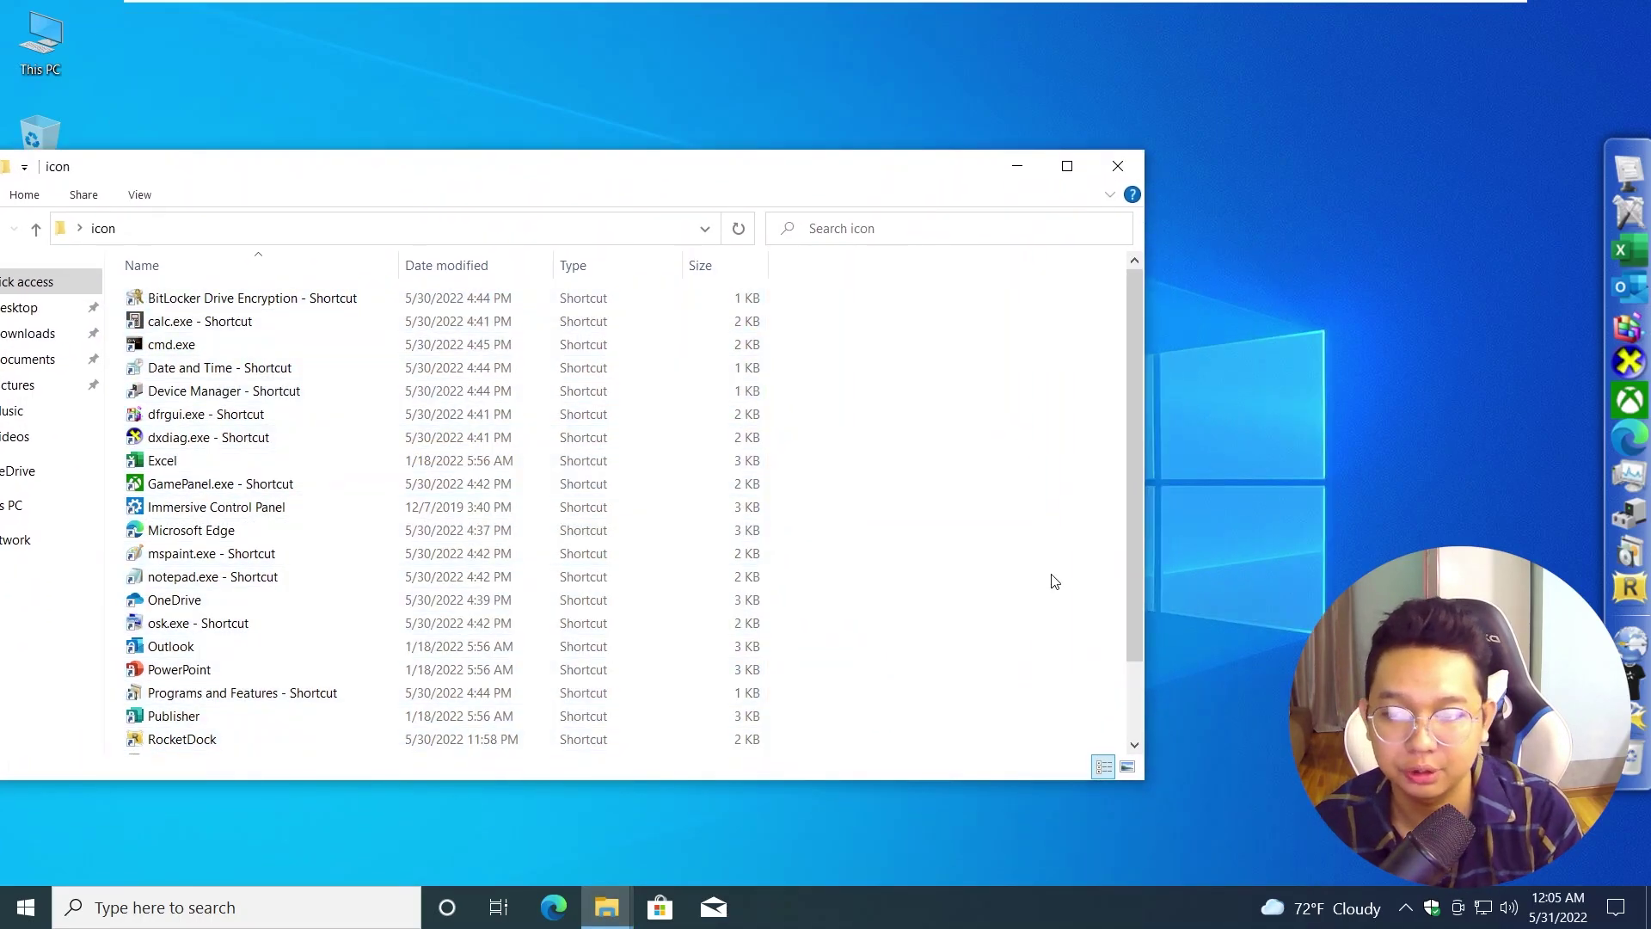
# Add all shortcuts from the icon folder to the dock, decline deleting the problem shortcuts such as osk.exe, and close the folder.
pyautogui.hotkey('ctrl', 'a')
pyautogui.moveTo(242, 457); pyautogui.dragTo(1624, 468)
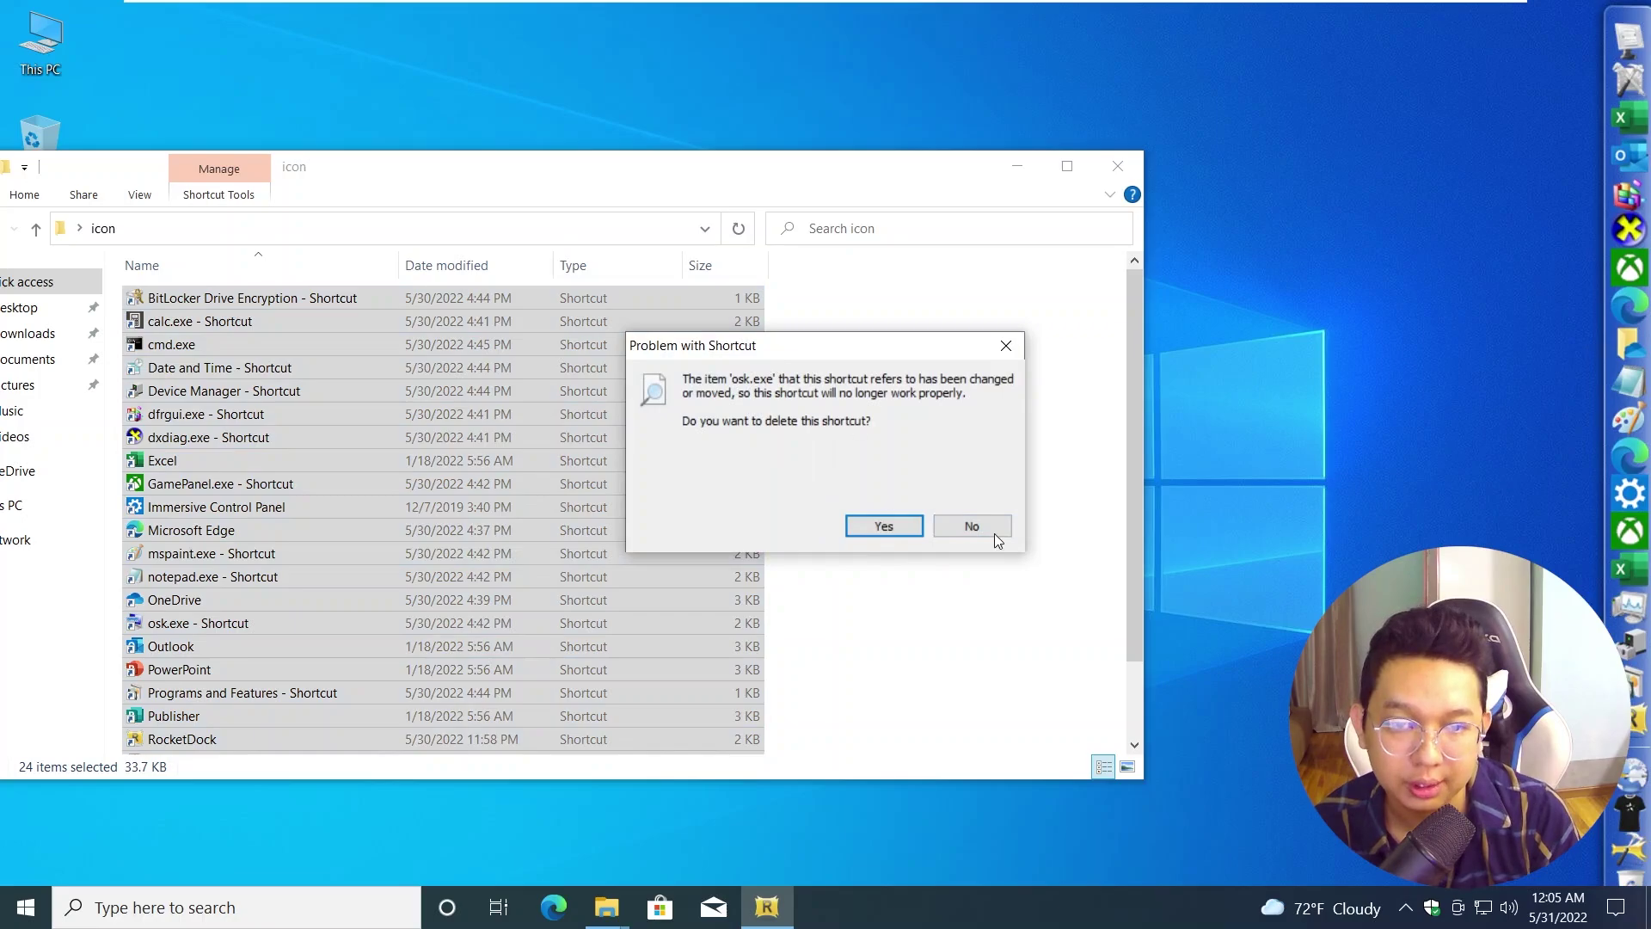
pyautogui.click(972, 526)
pyautogui.click(972, 522)
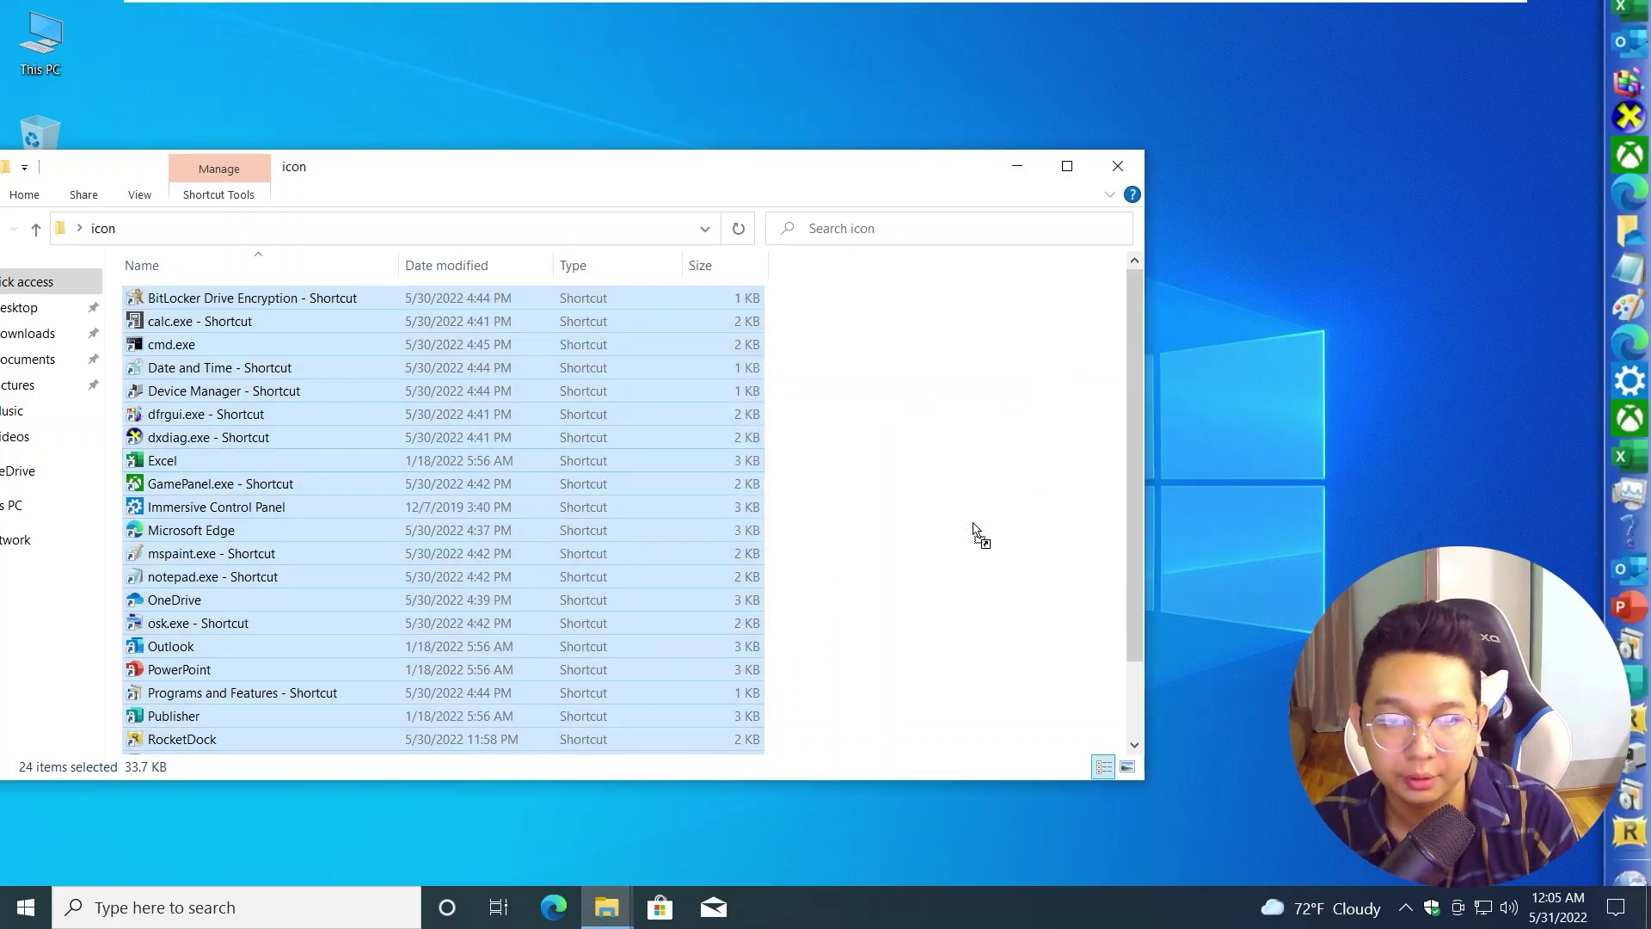
pyautogui.click(993, 535)
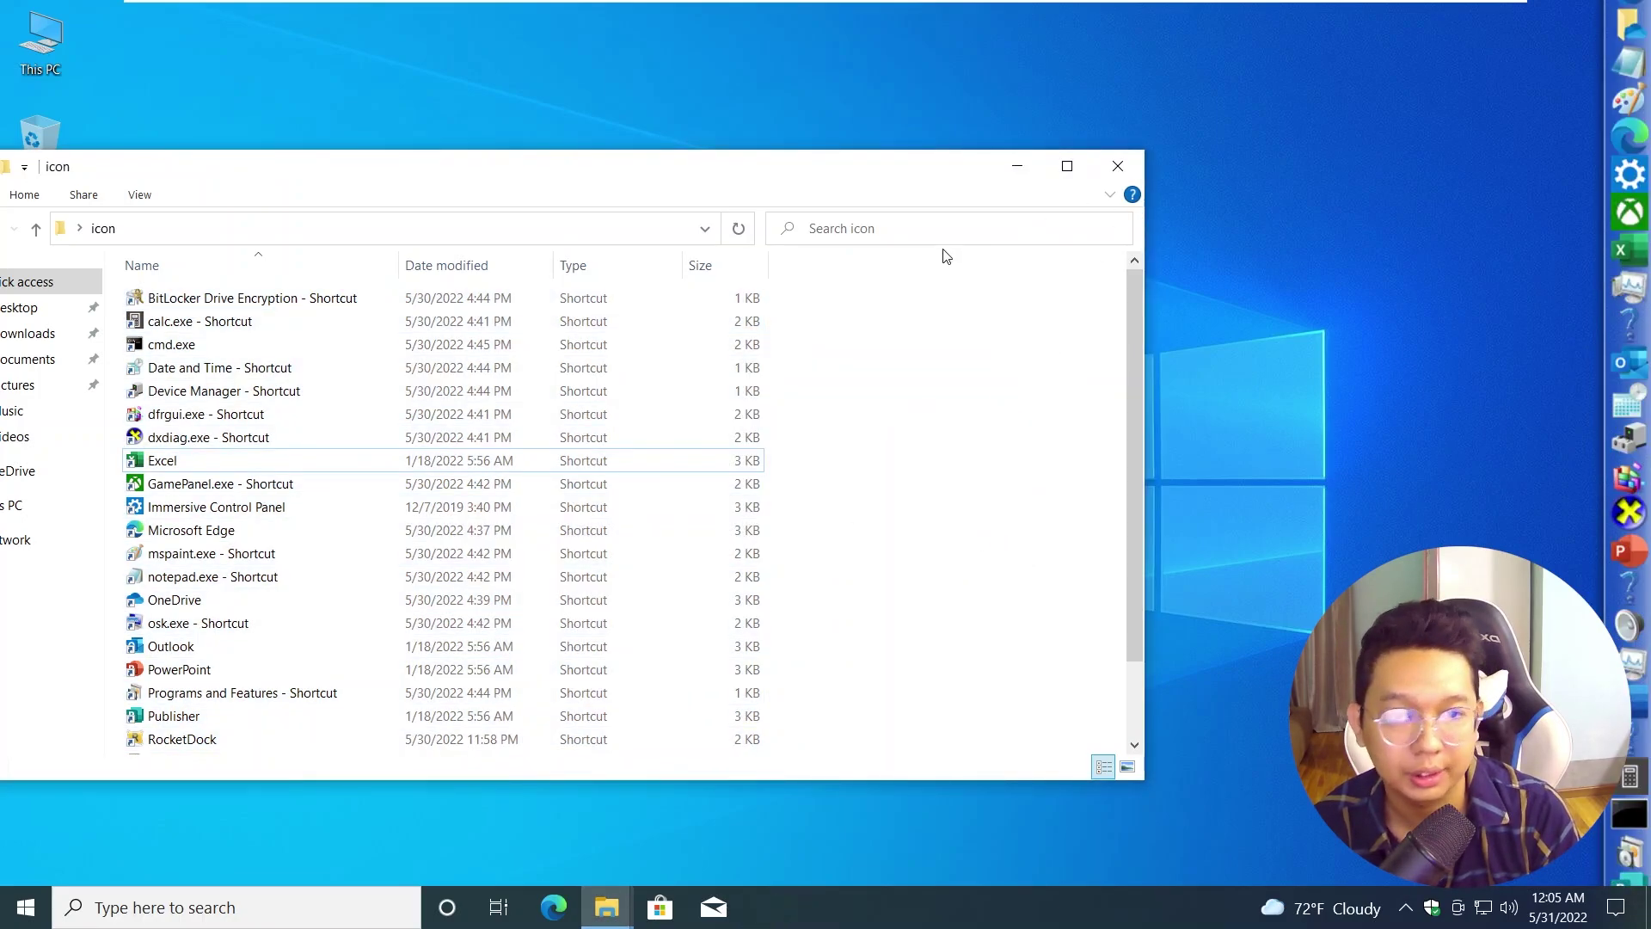
pyautogui.click(1117, 165)
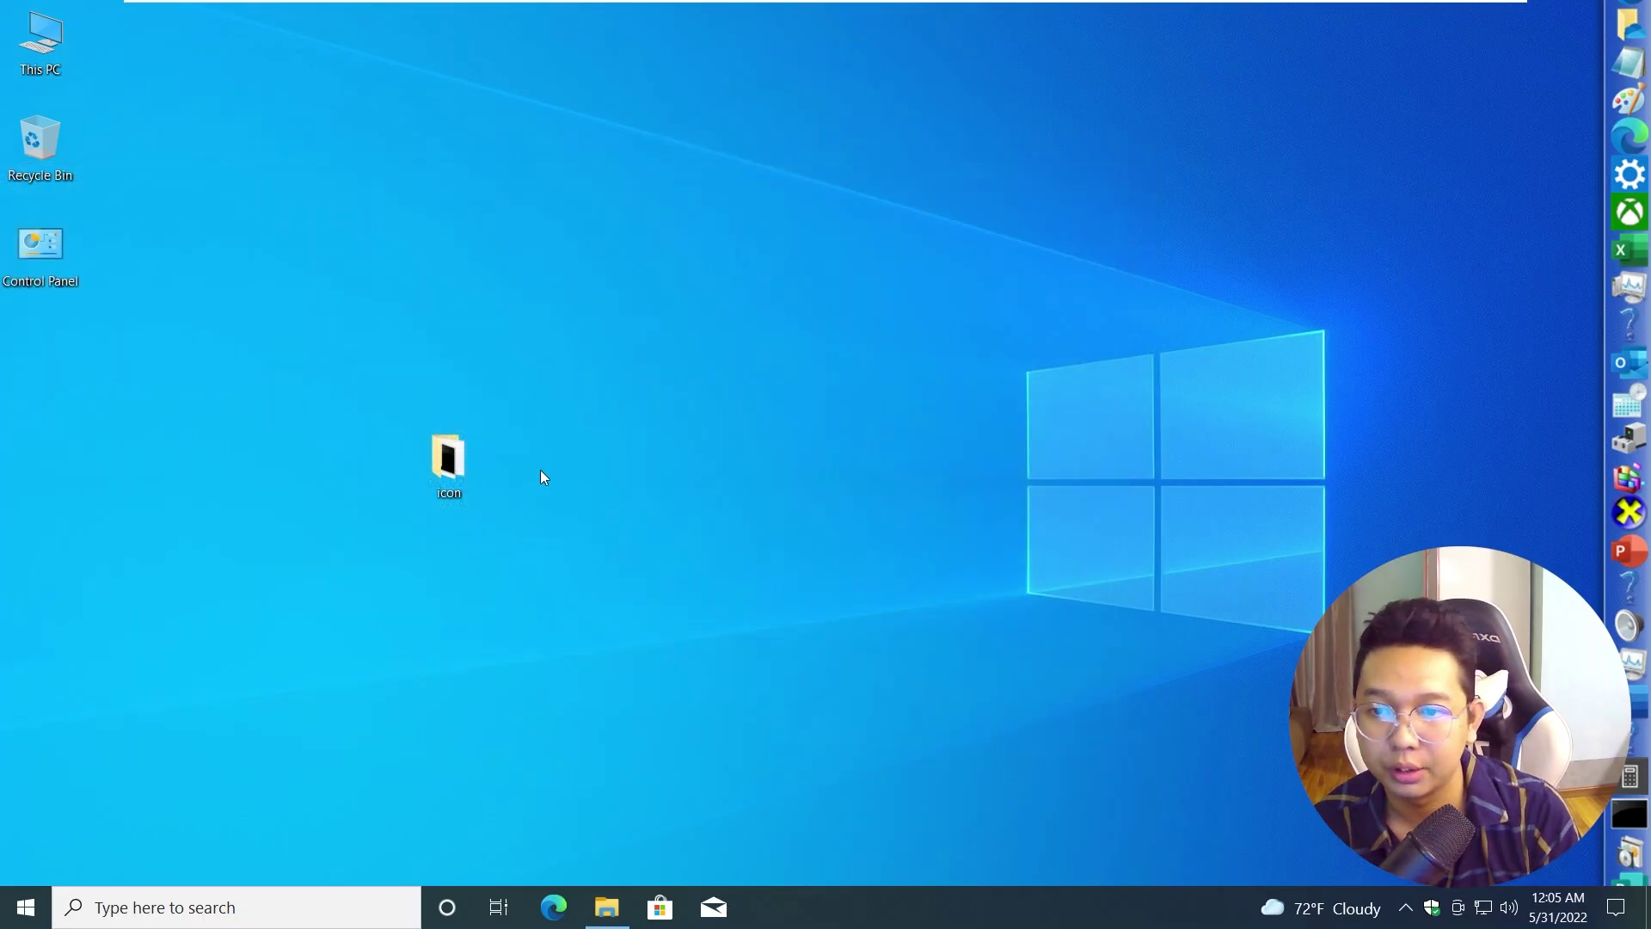
# Place the icon folder below Control Panel on the desktop, then open it to look through its shortcuts and close it.
pyautogui.moveTo(79, 424); pyautogui.dragTo(59, 325)
pyautogui.doubleClick(63, 357)
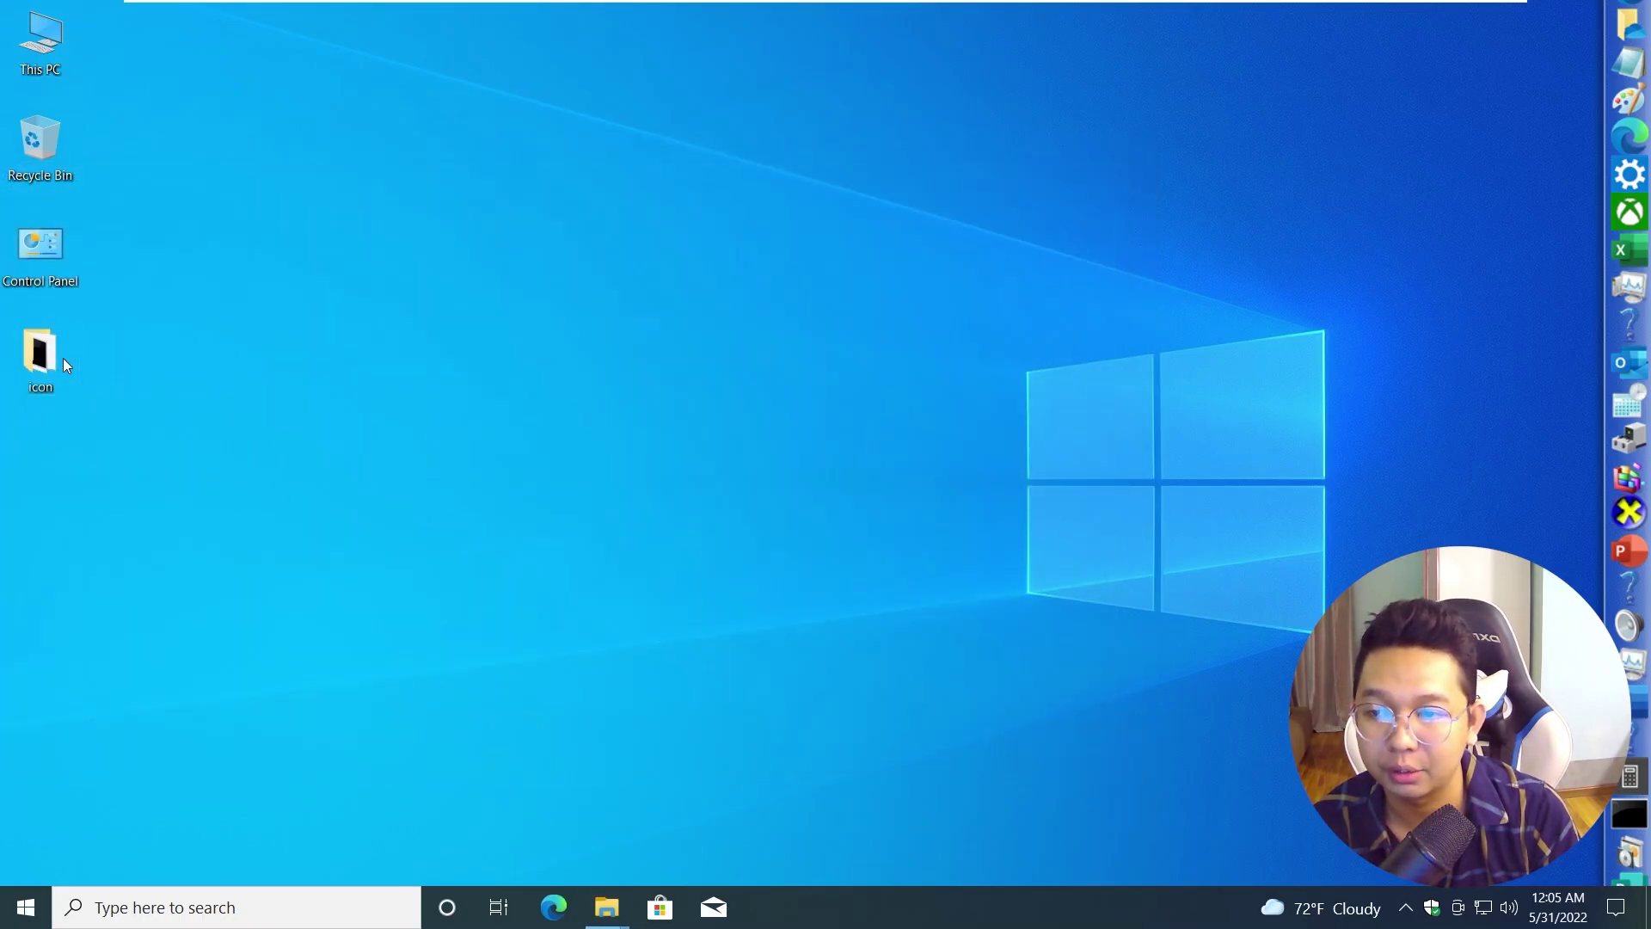
pyautogui.scroll(-2, 416, 560)
pyautogui.scroll(2, 458, 605)
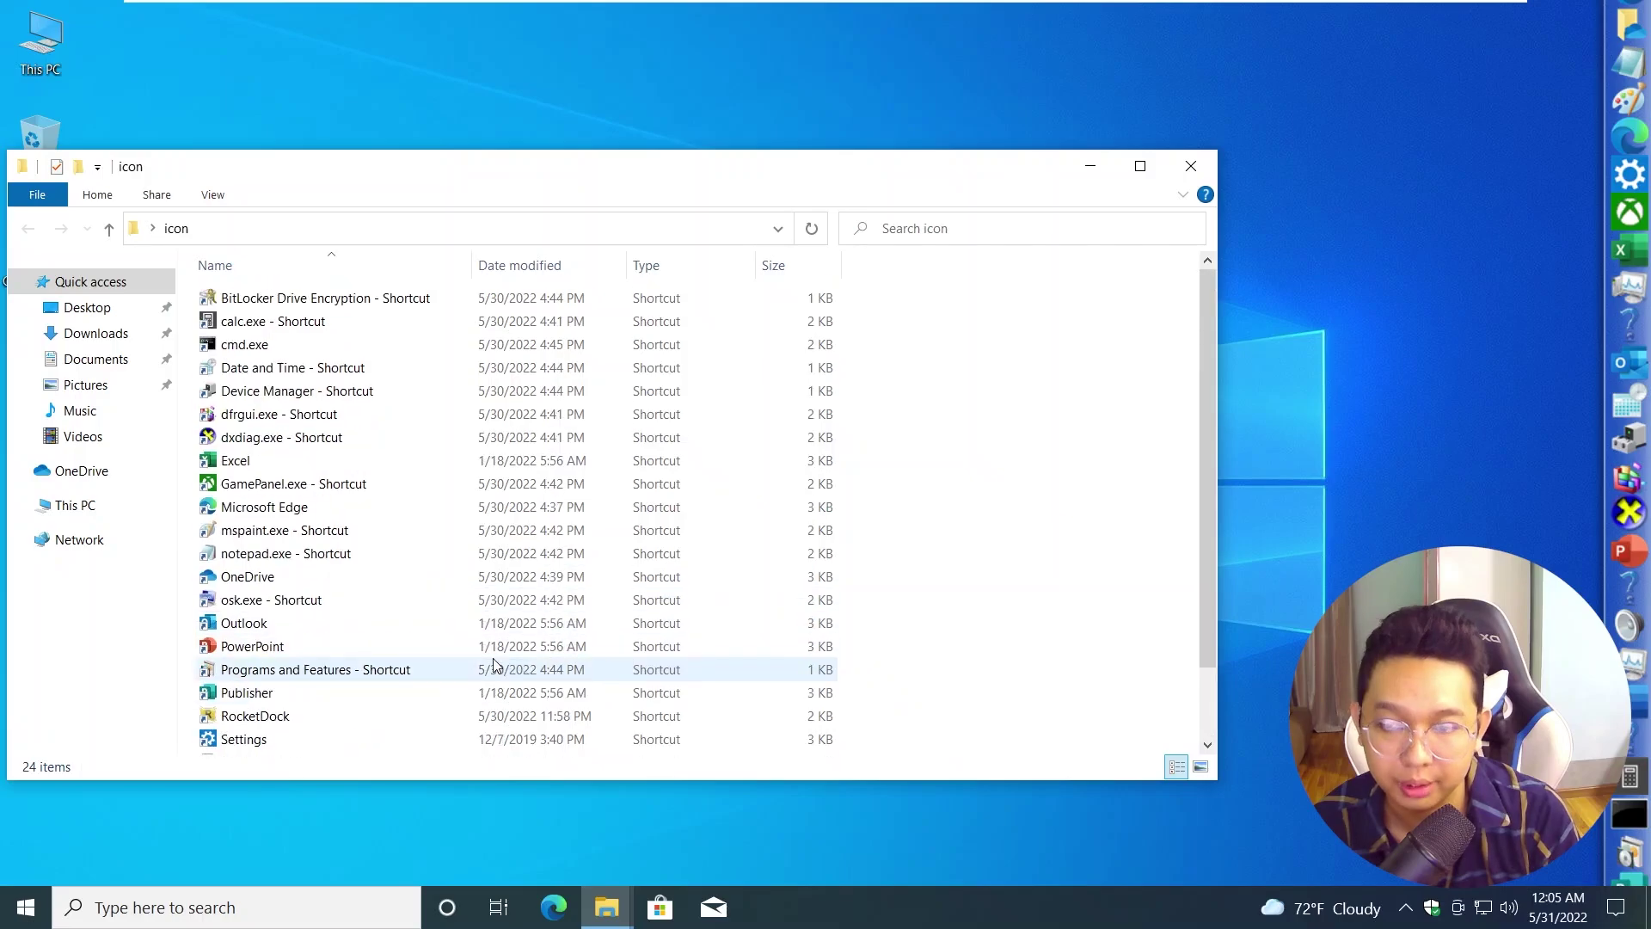
pyautogui.scroll(-2, 442, 668)
pyautogui.scroll(2, 535, 627)
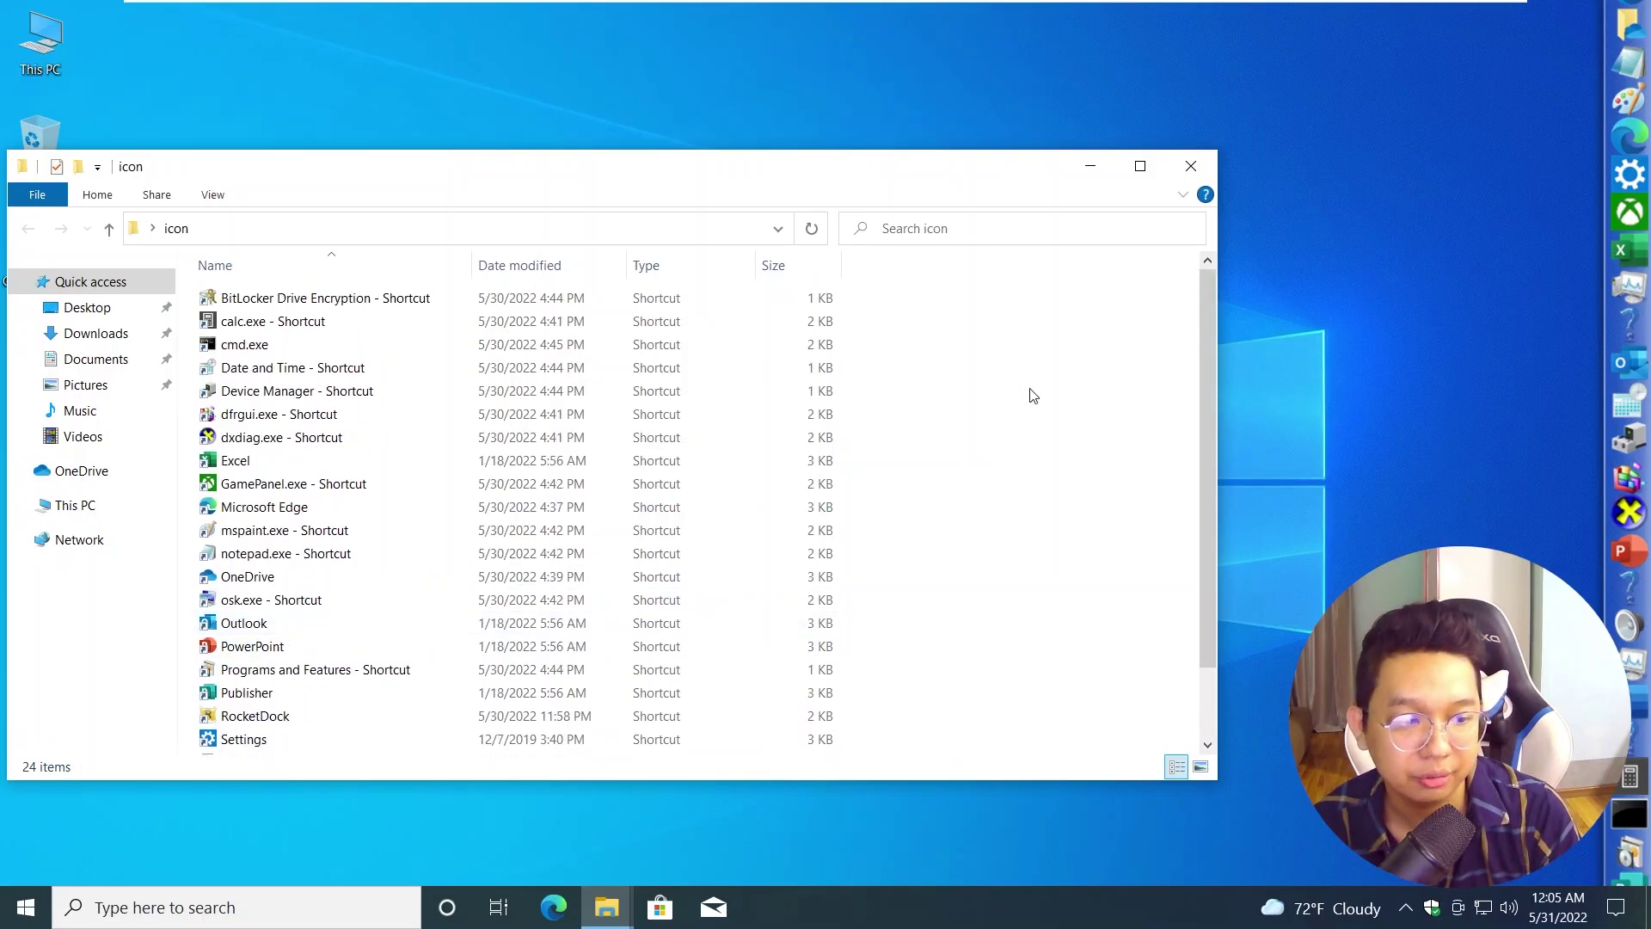
pyautogui.click(1190, 165)
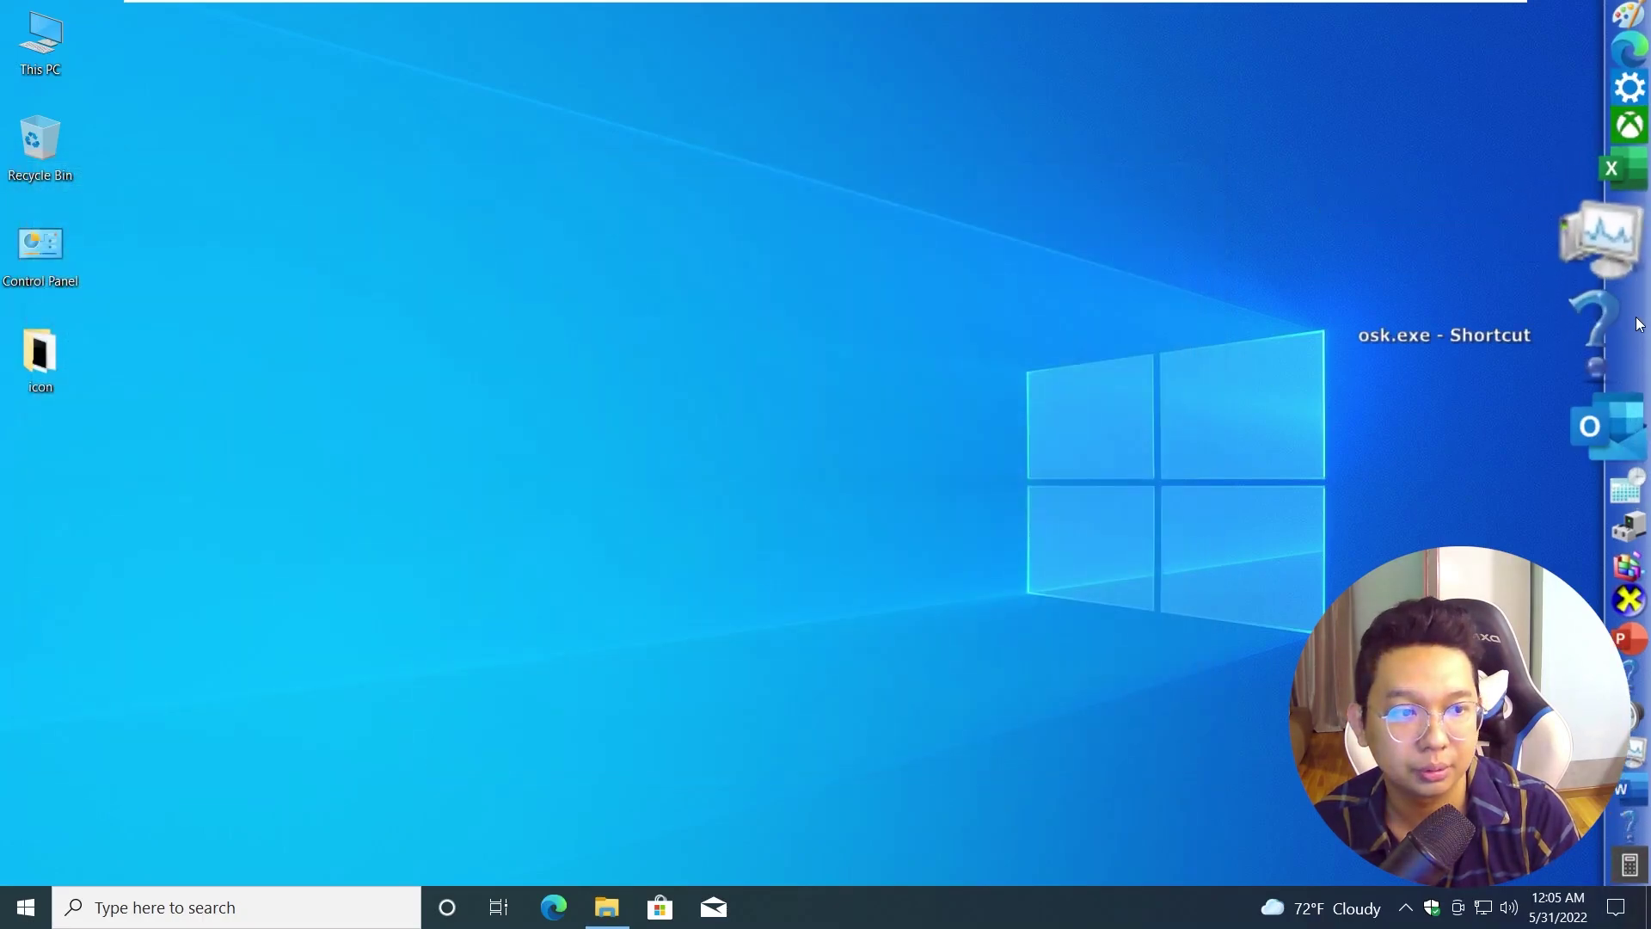
# Remove the osk.exe shortcut and the other question-mark shortcuts from the dock, and test the Command Prompt shortcut by opening and closing it.
pyautogui.moveTo(1639, 324); pyautogui.dragTo(1395, 330)
pyautogui.moveTo(1624, 560); pyautogui.dragTo(1453, 578)
pyautogui.moveTo(1622, 521); pyautogui.dragTo(1232, 612)
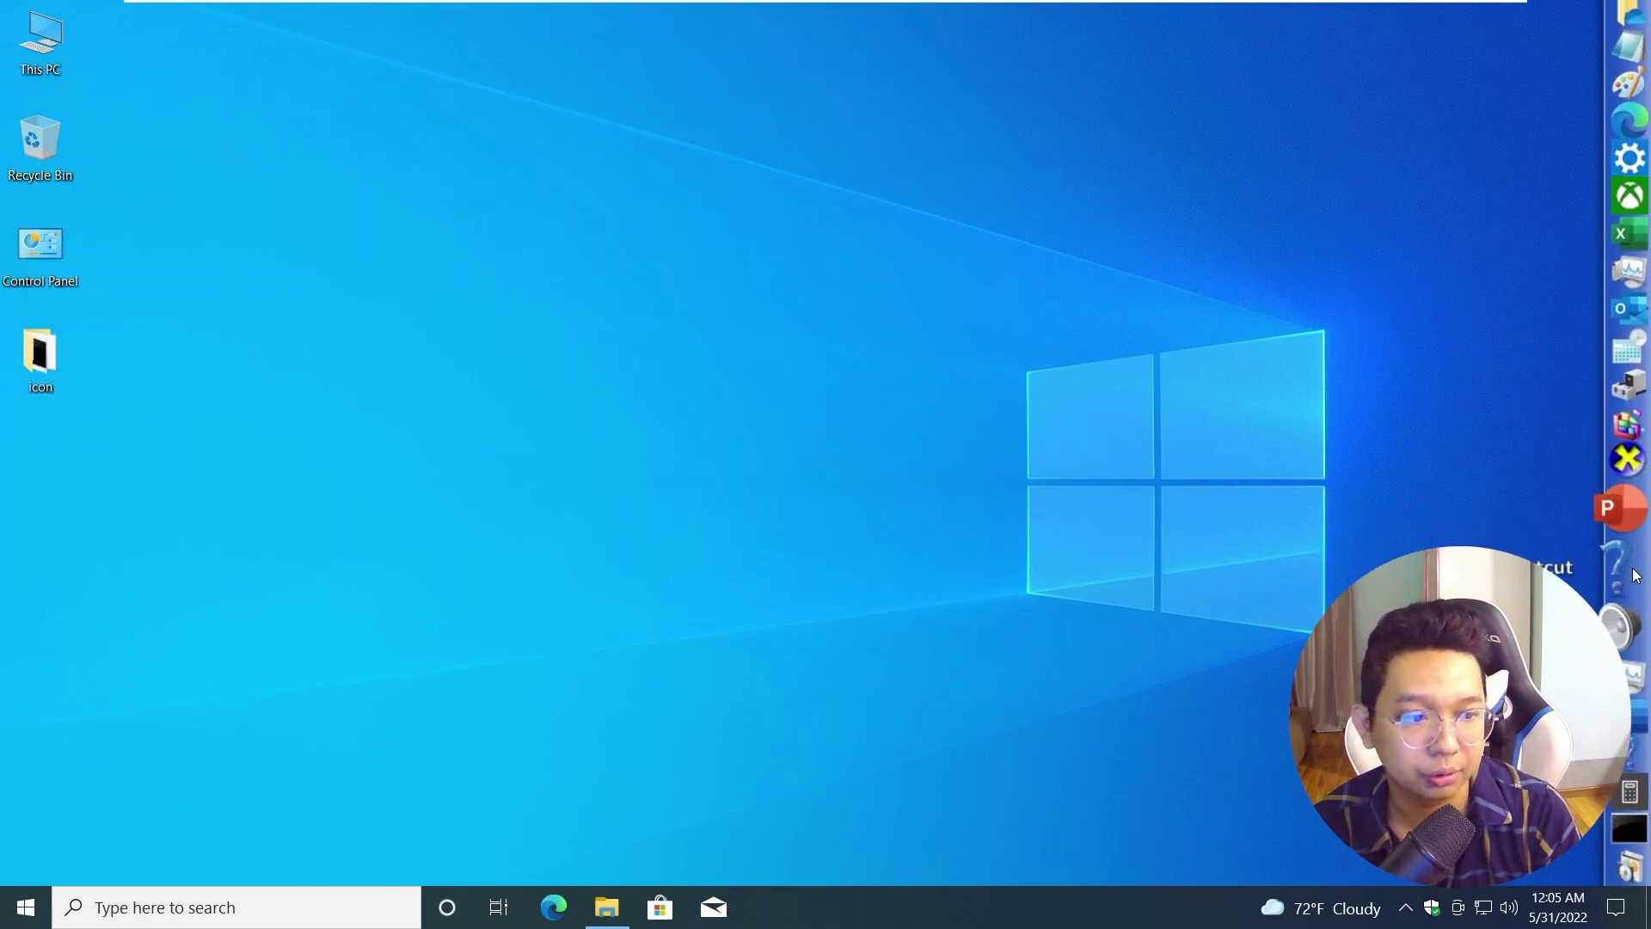
pyautogui.moveTo(1636, 574); pyautogui.dragTo(1242, 586)
pyautogui.moveTo(1627, 672); pyautogui.dragTo(1231, 629)
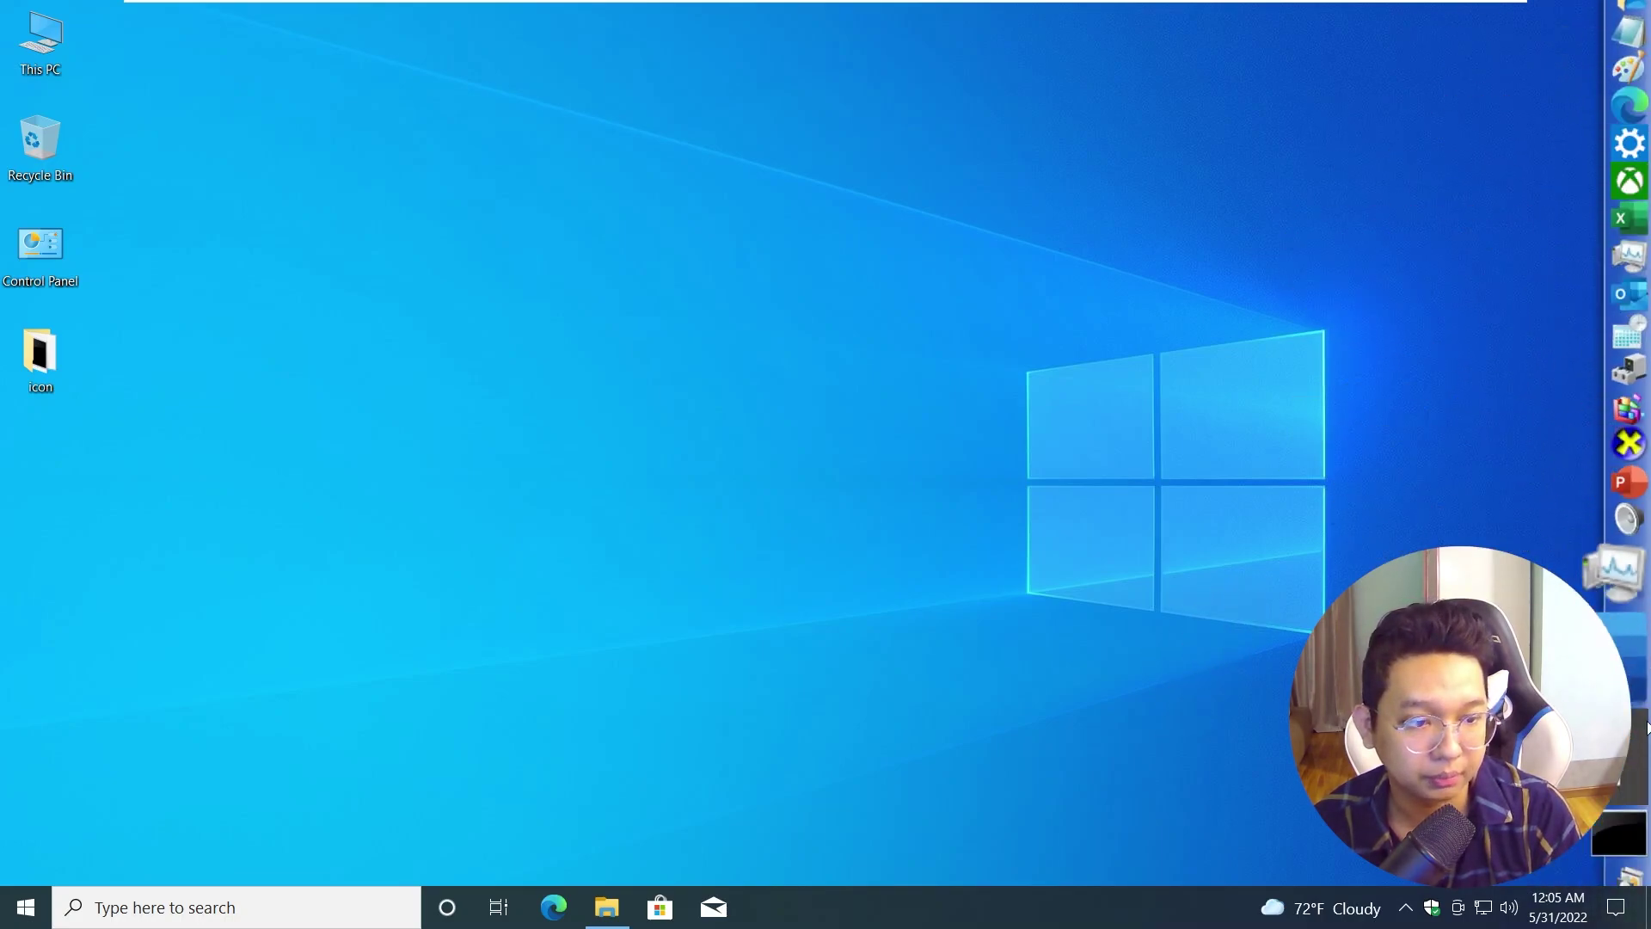
pyautogui.click(1620, 832)
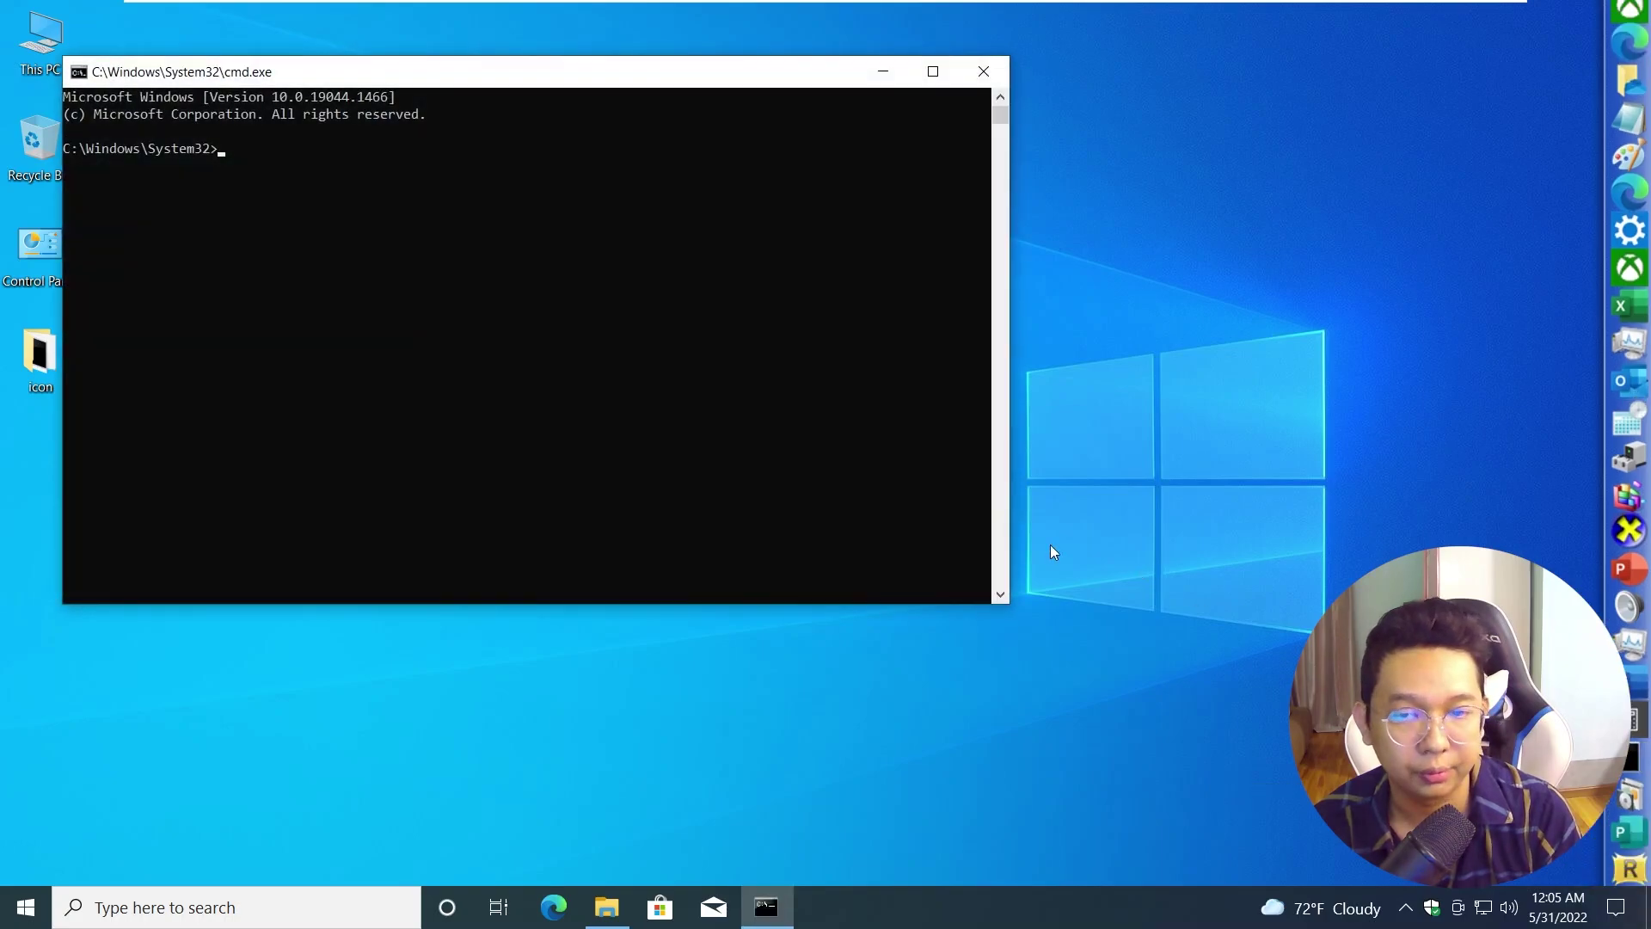
pyautogui.click(991, 69)
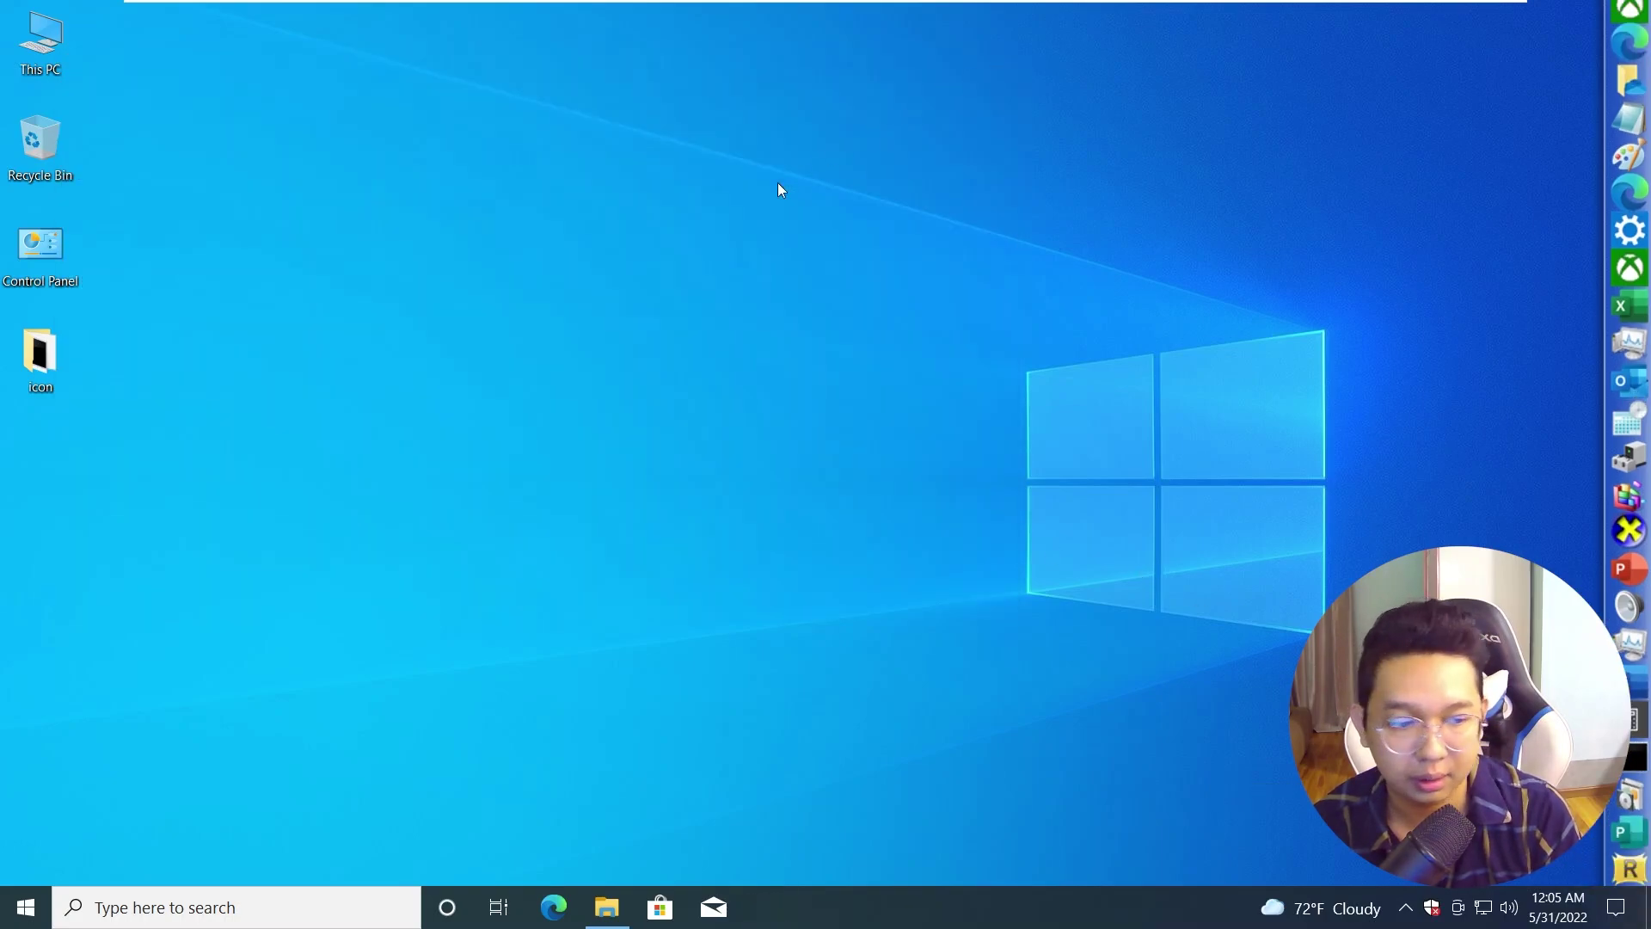
# Open the dock settings, try the WhiteCristal theme, and set the dock's style theme to Blank.
pyautogui.rightClick(1635, 375)
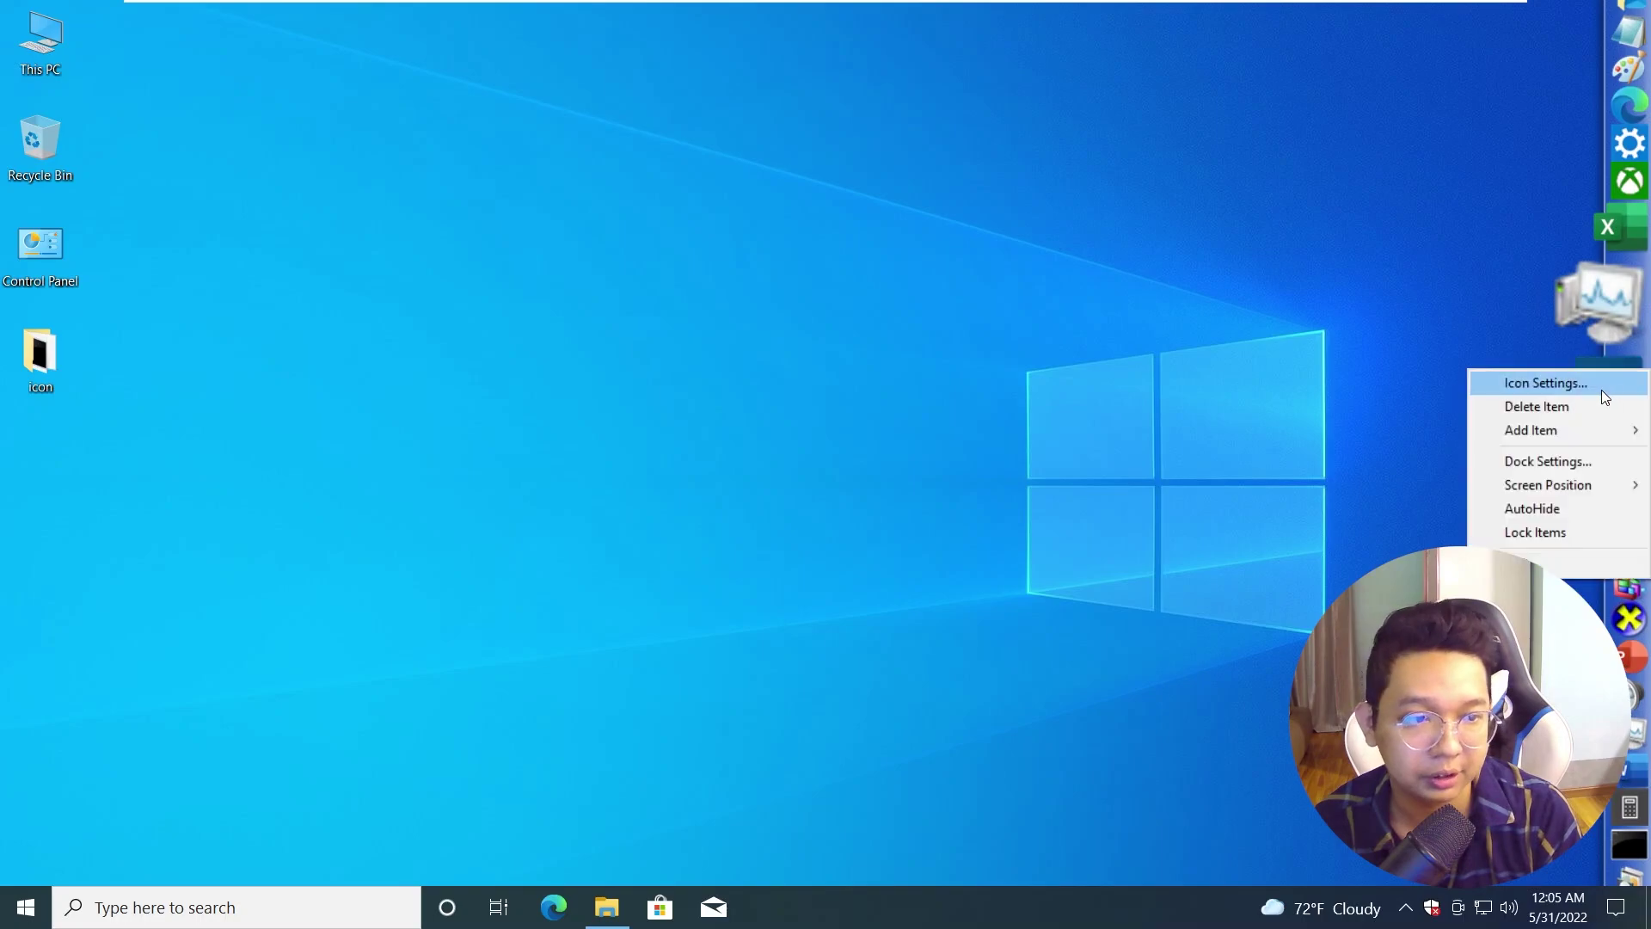
pyautogui.click(1536, 456)
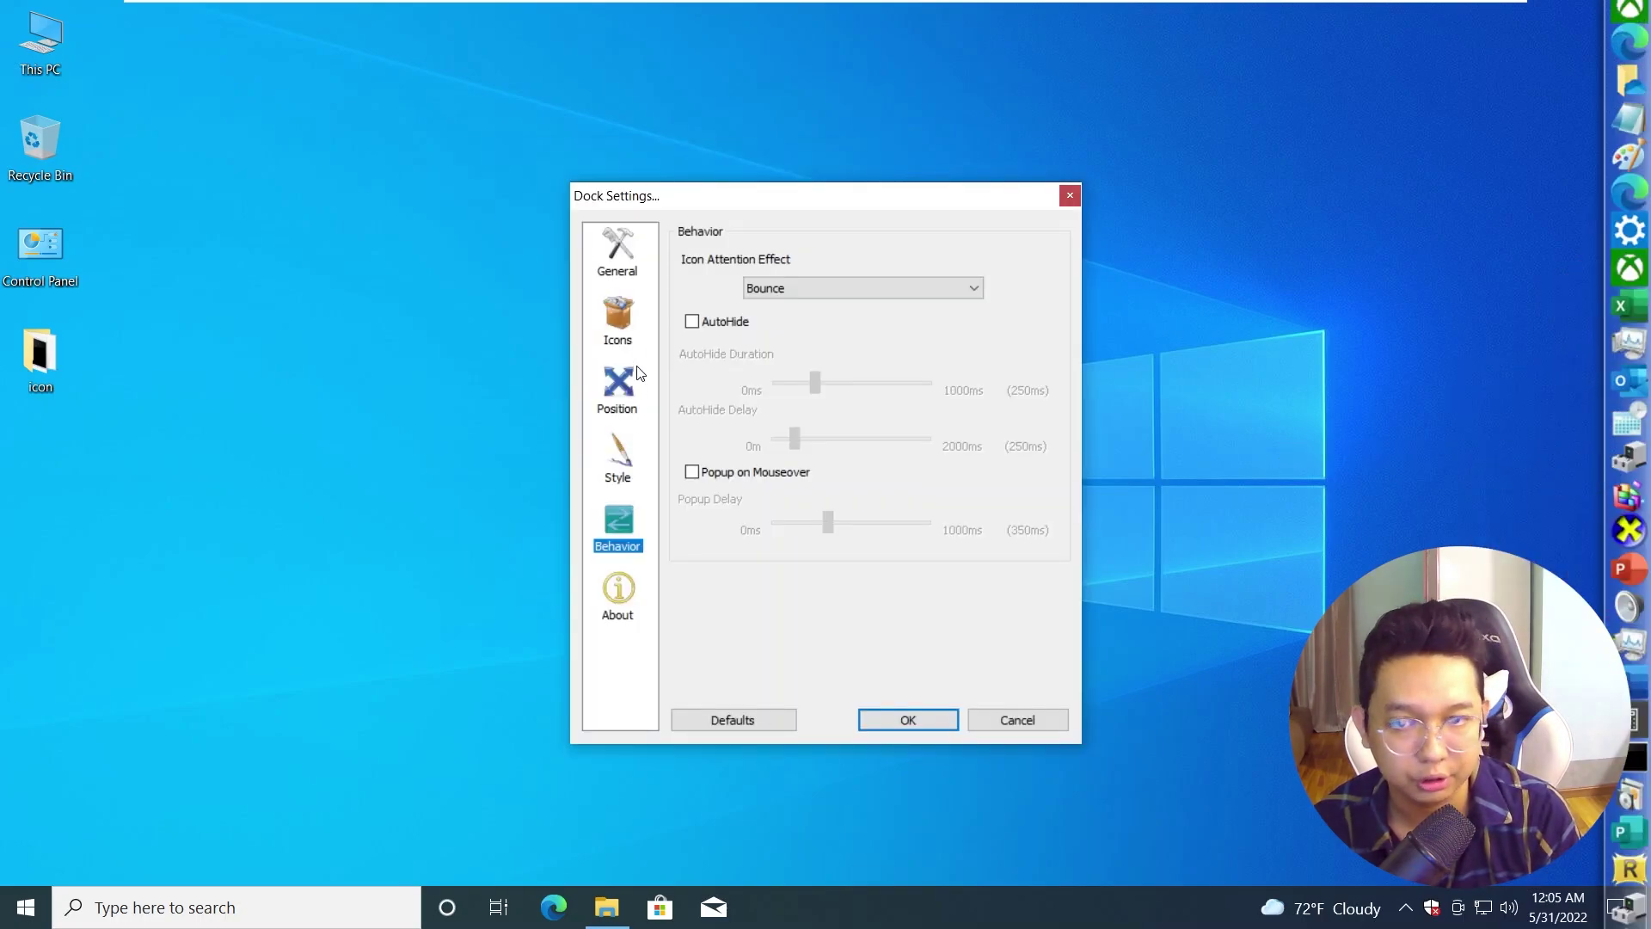
pyautogui.click(618, 456)
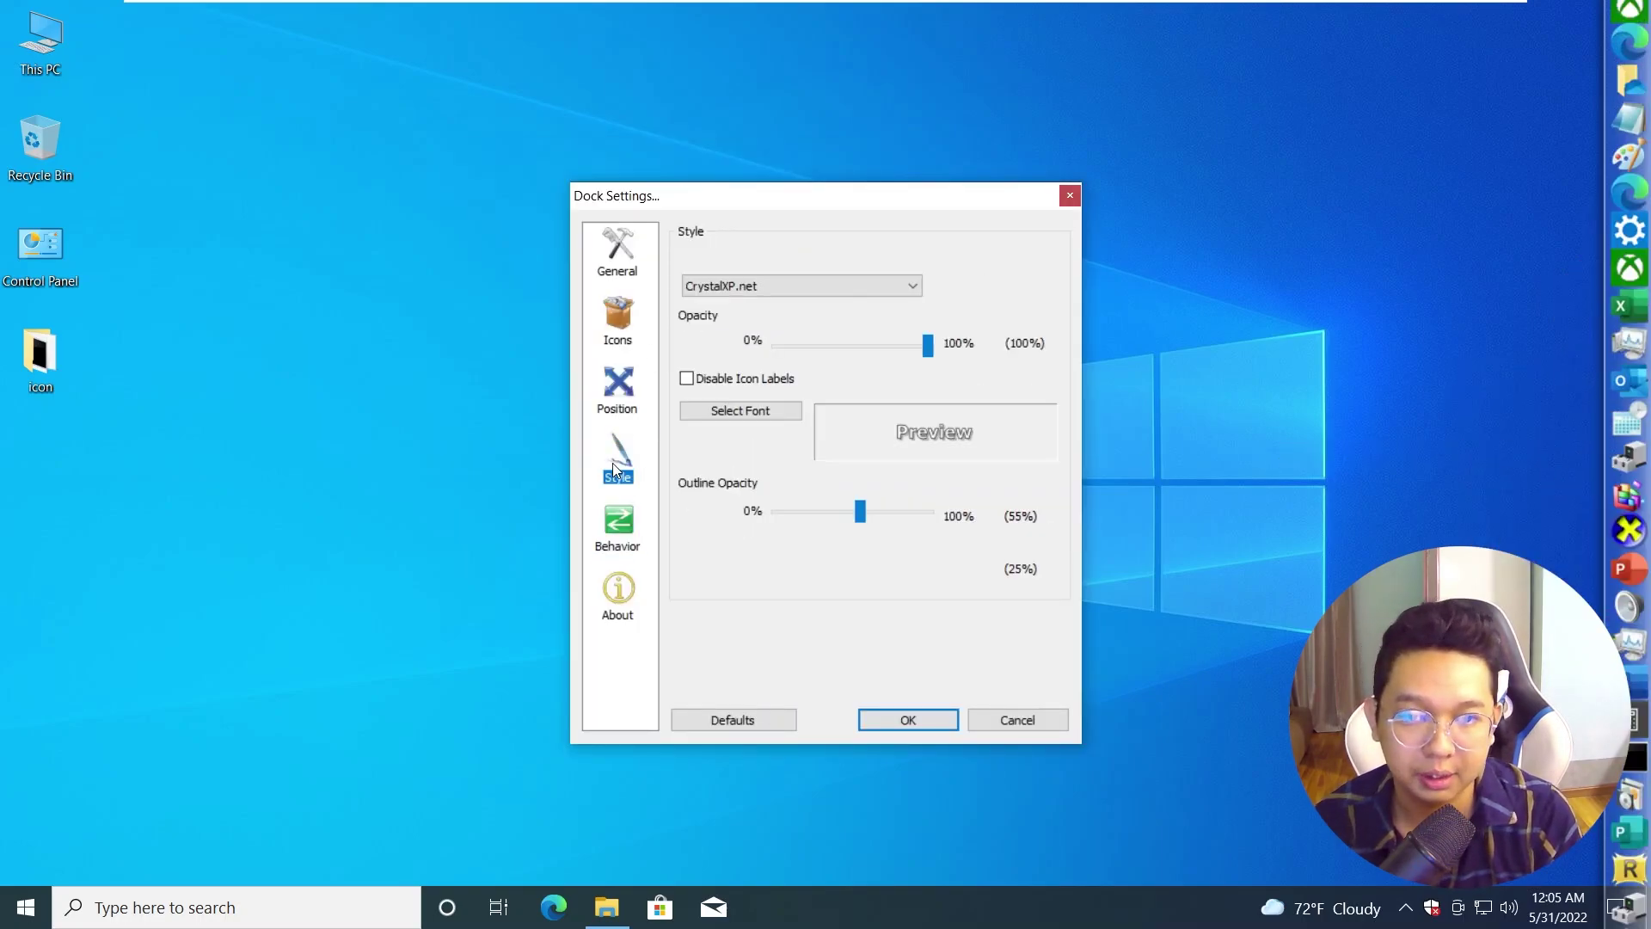
pyautogui.click(781, 288)
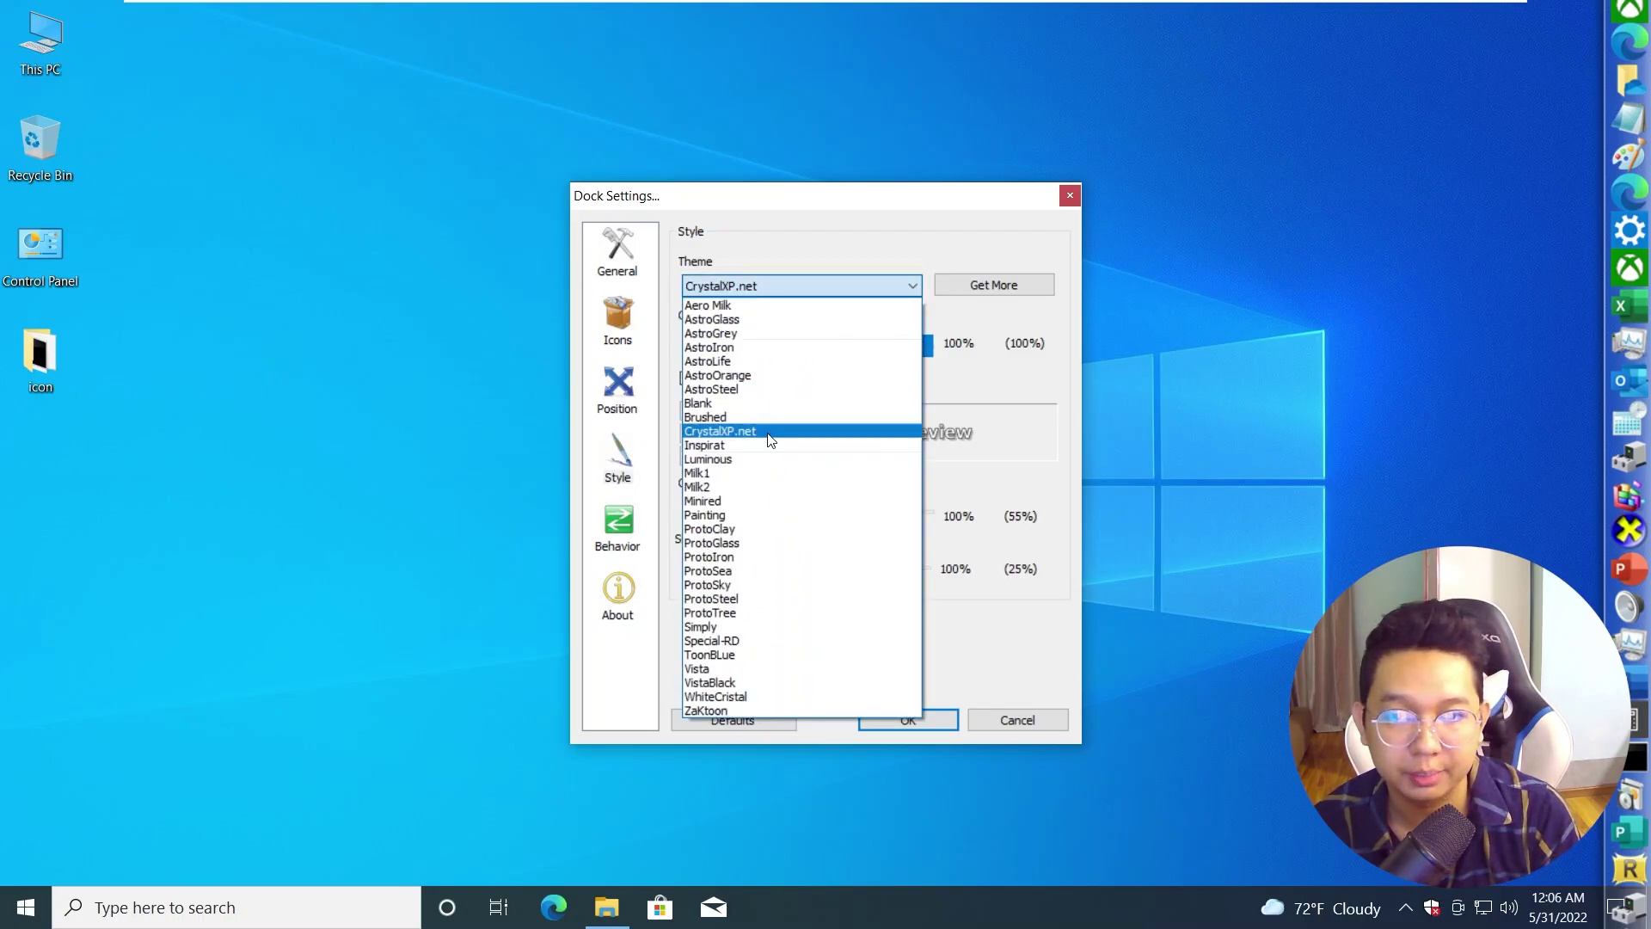
pyautogui.click(739, 697)
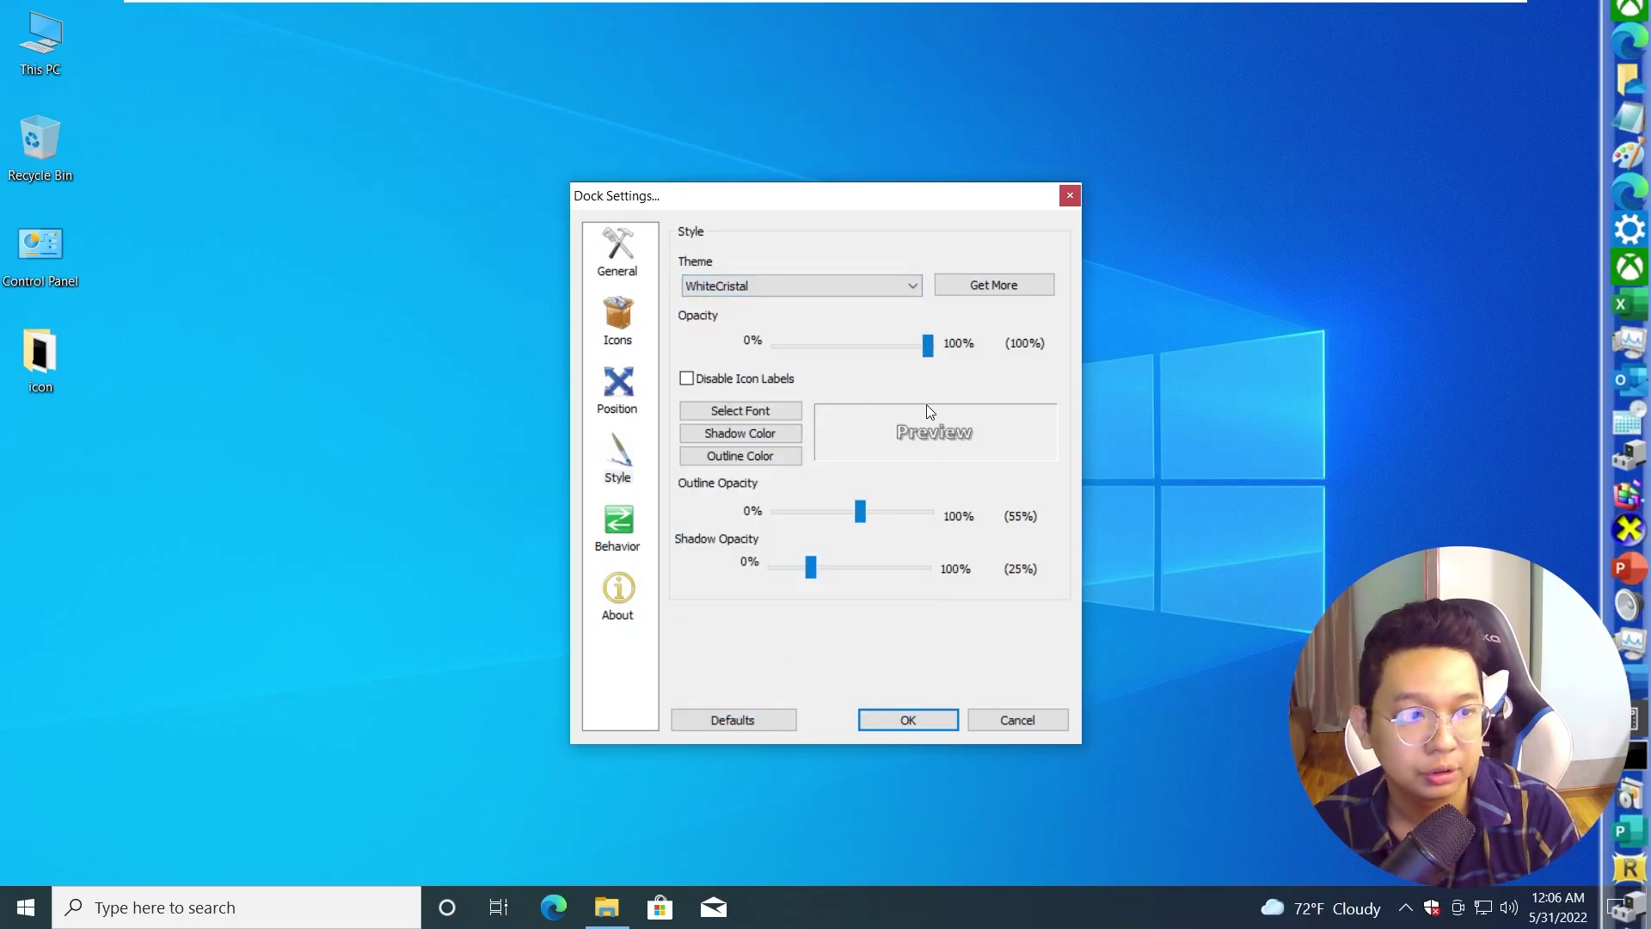
pyautogui.click(769, 286)
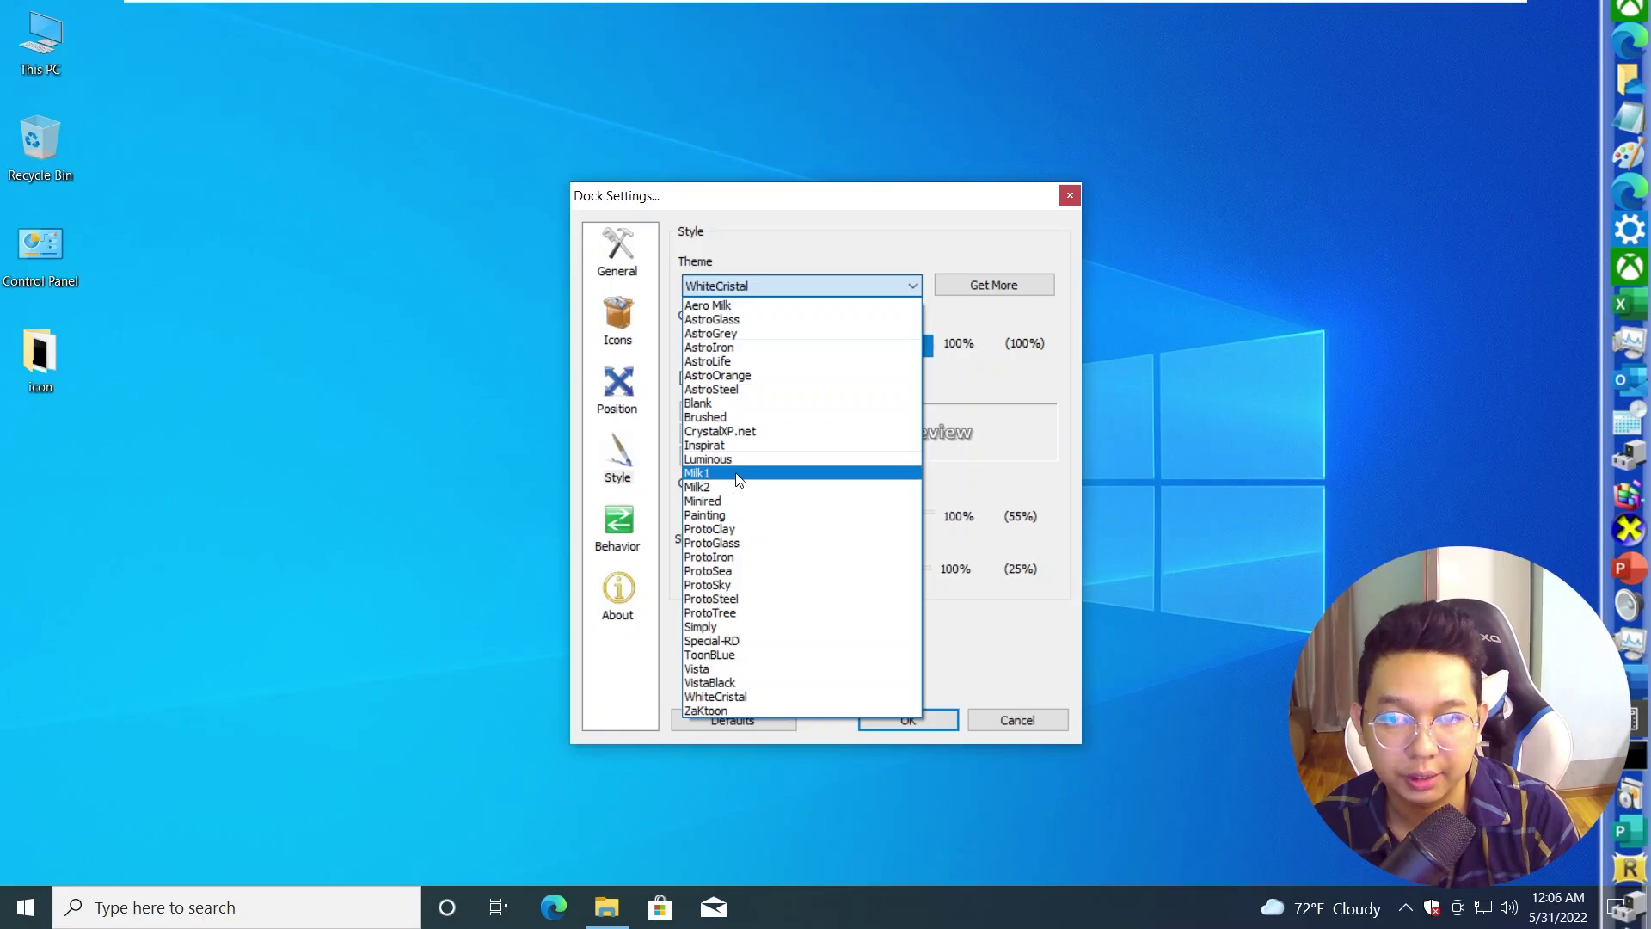
pyautogui.click(720, 404)
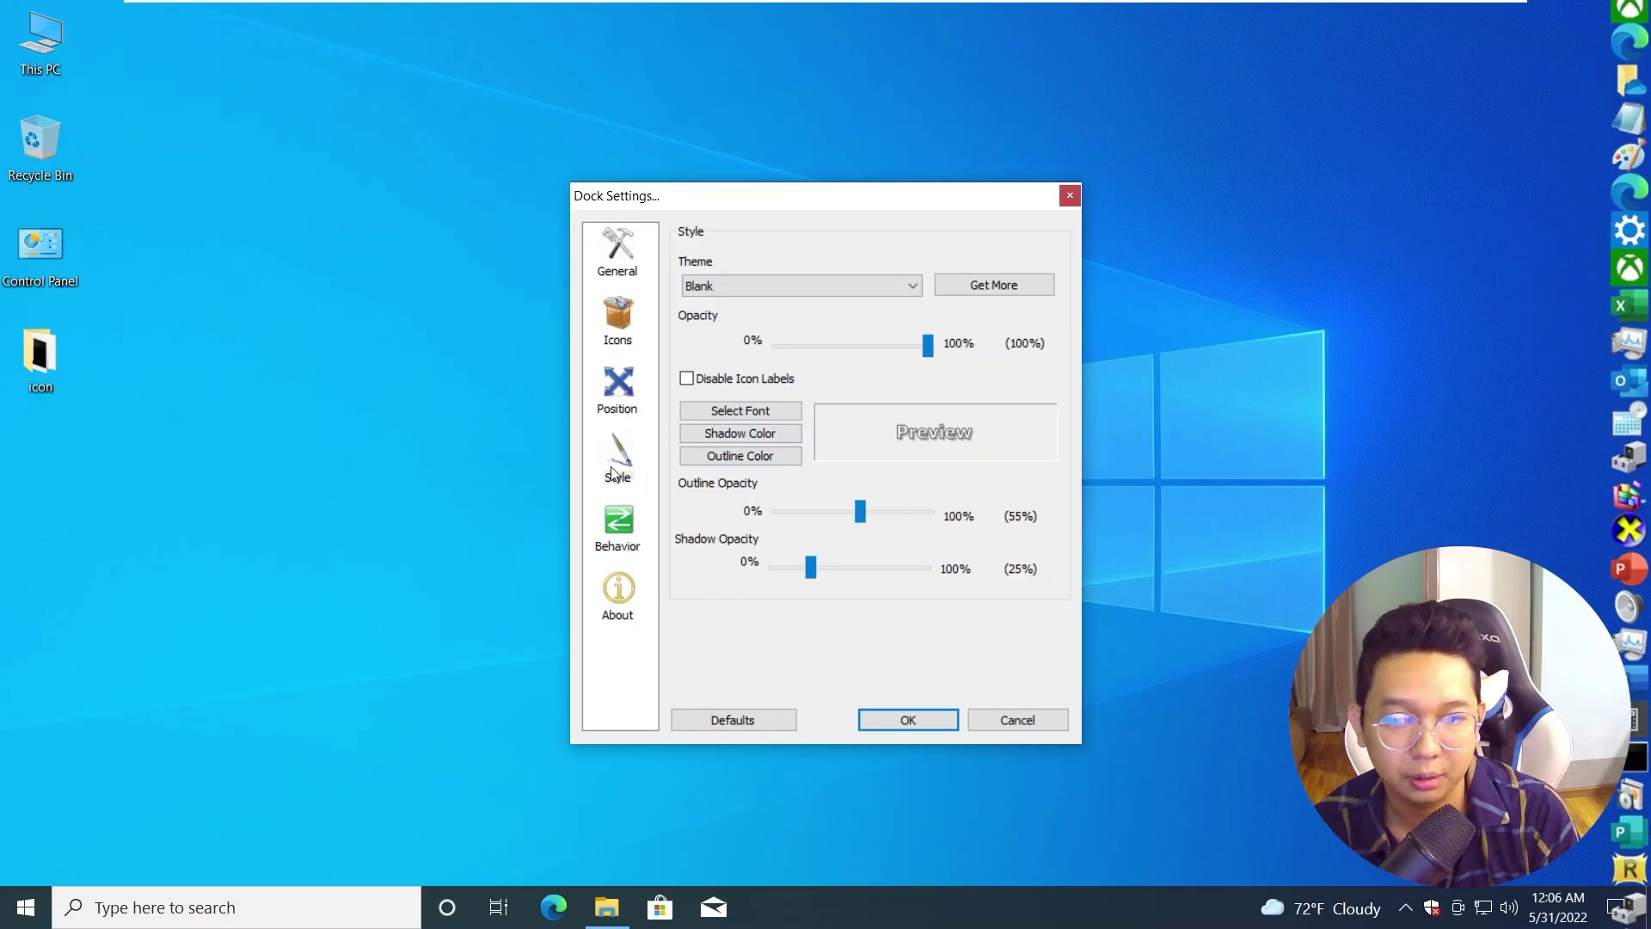
# Review the General, Icons, Position, Behavior and About dock settings, and apply the settings.
pyautogui.click(618, 253)
pyautogui.click(617, 339)
pyautogui.click(616, 397)
pyautogui.click(617, 534)
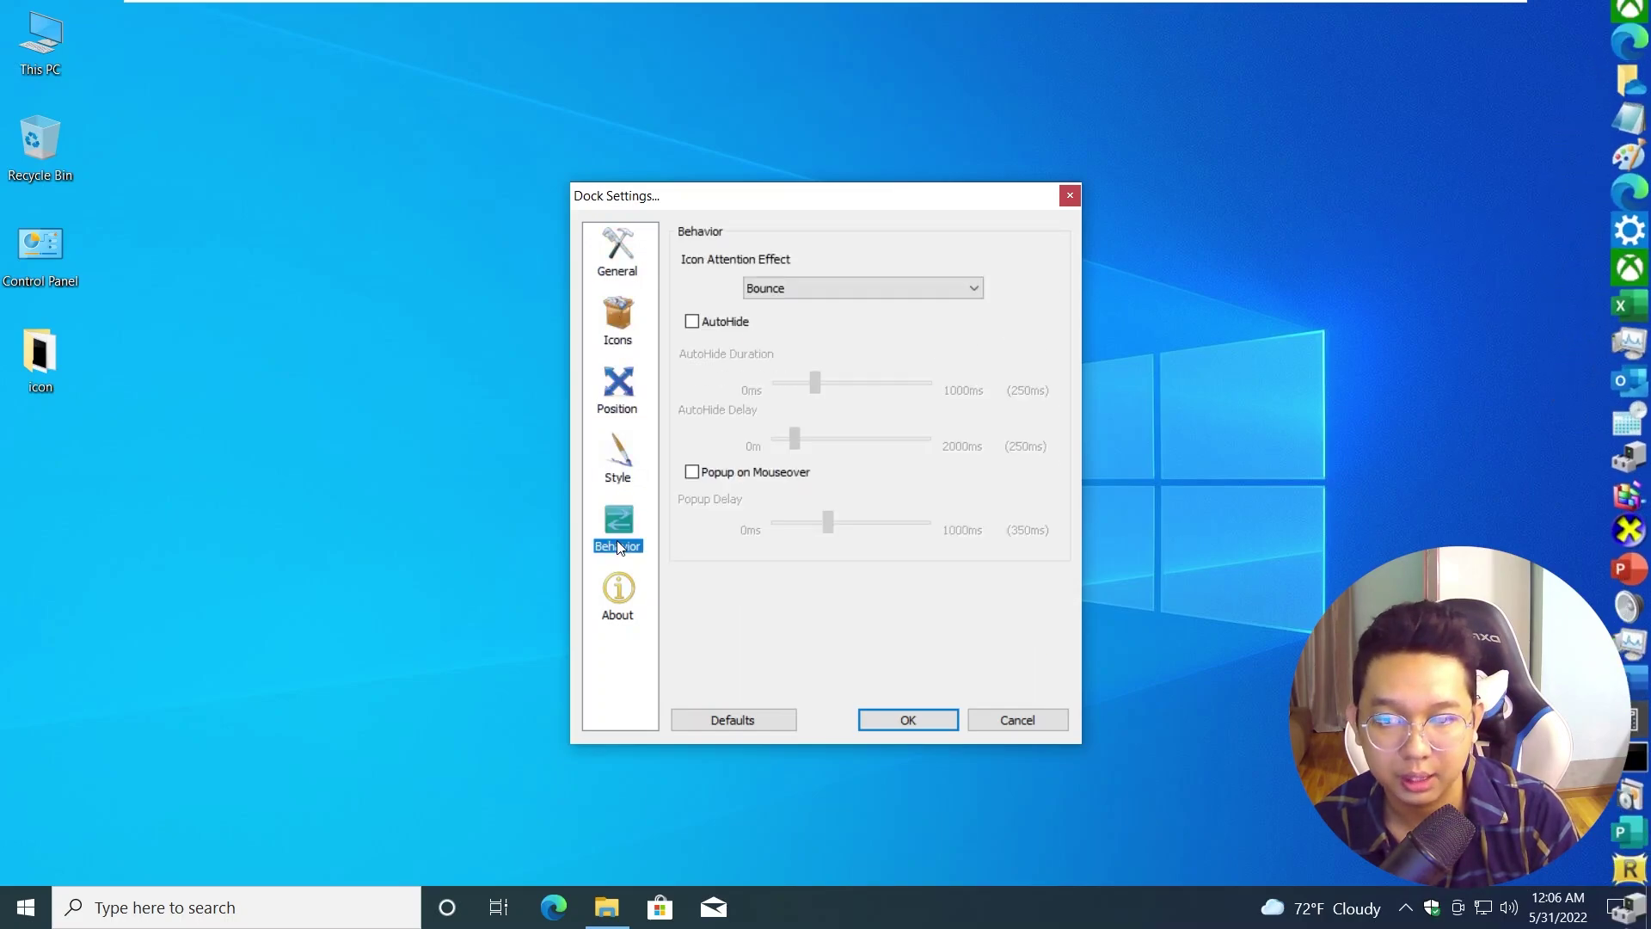
pyautogui.click(618, 602)
pyautogui.click(607, 402)
pyautogui.click(620, 319)
pyautogui.click(618, 252)
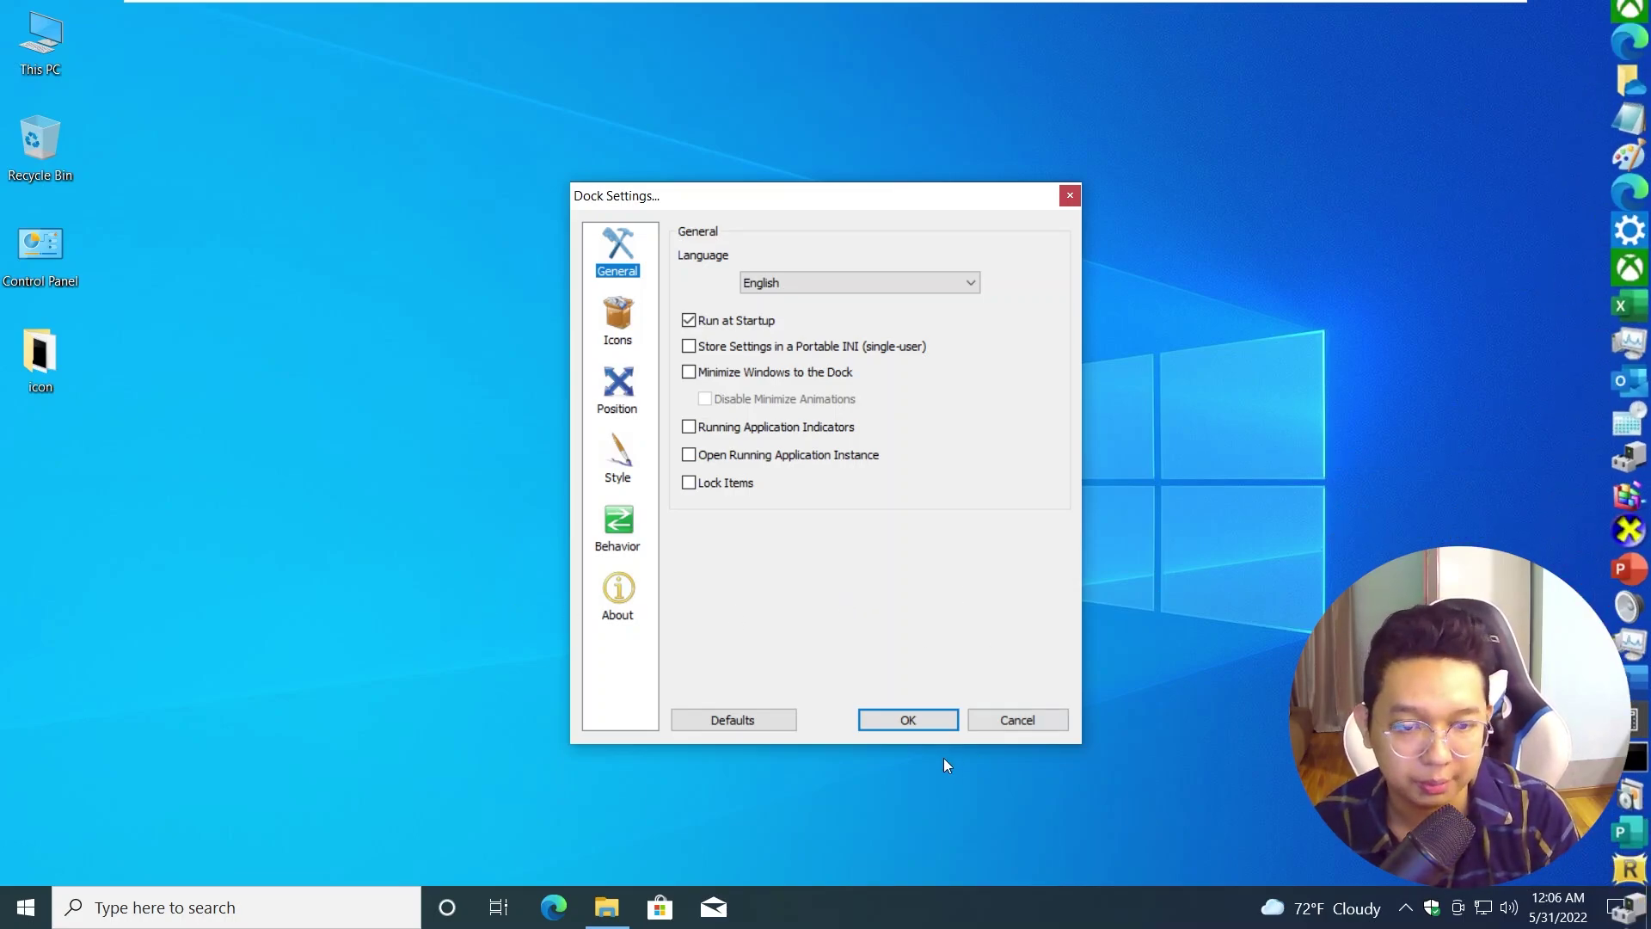
pyautogui.click(910, 718)
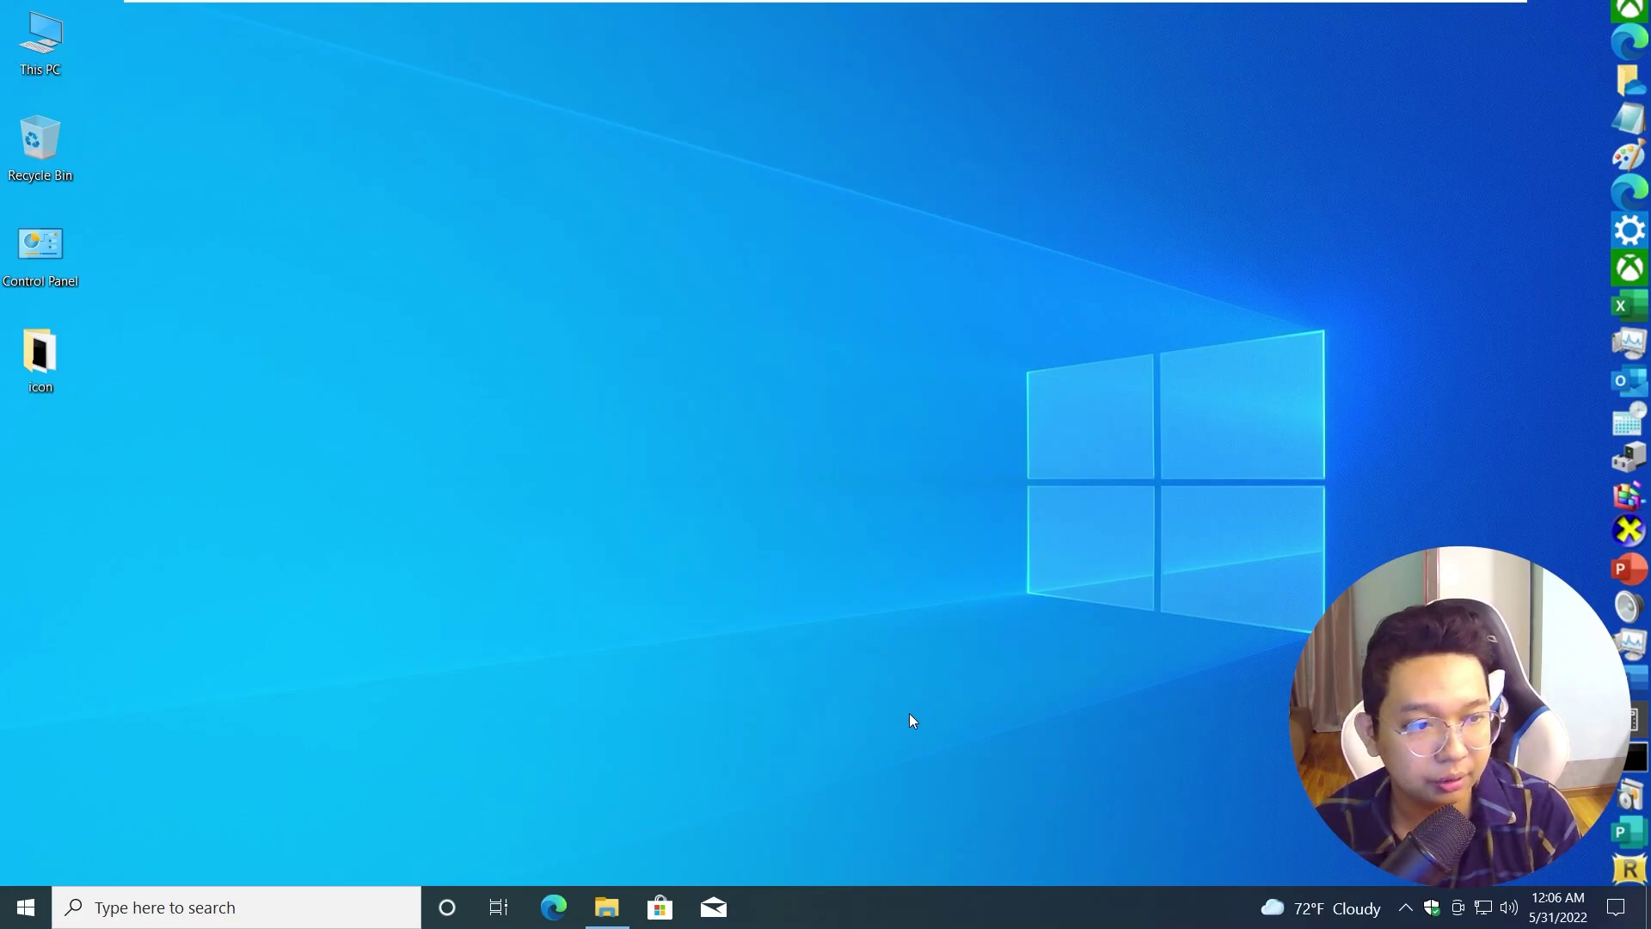